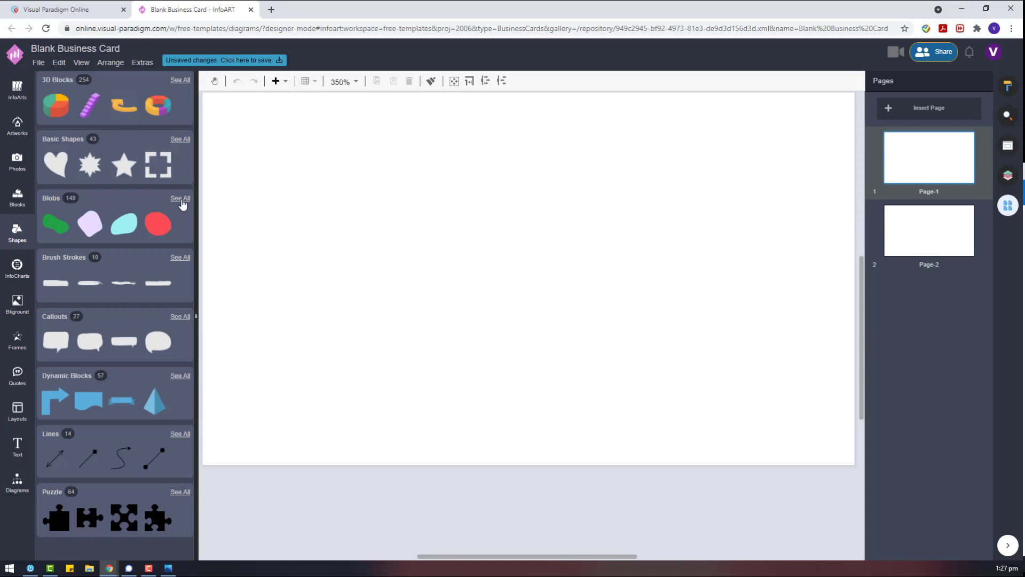
Add a quarter-circle from Basic Shapes, rotate it 90°, and shrink it into the top-left corner.
click(180, 140)
drag(59, 385, 448, 274)
ctrl+scroll(497, 344, down, 5)
click(406, 283)
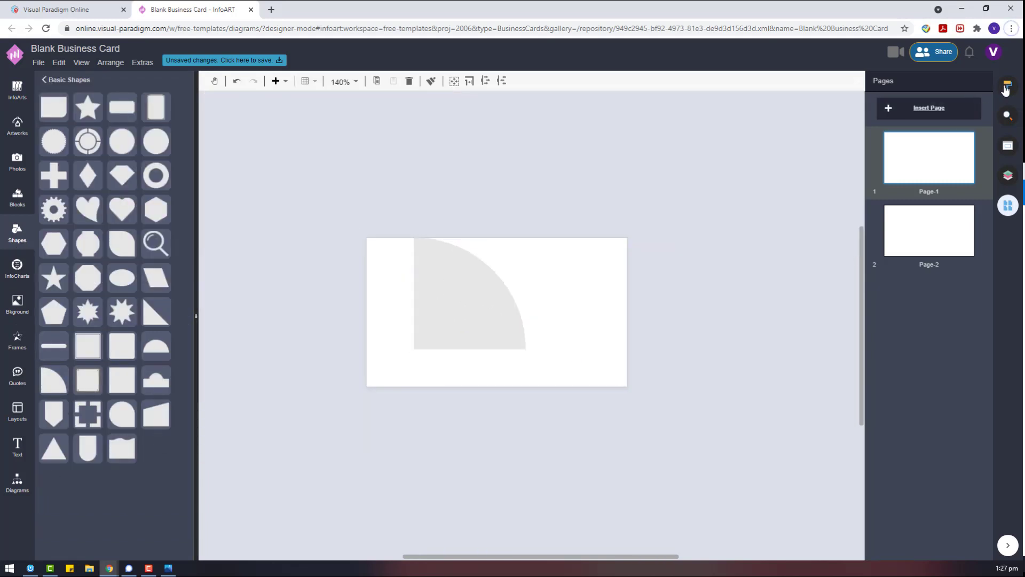
click(438, 299)
click(929, 281)
drag(479, 264, 434, 264)
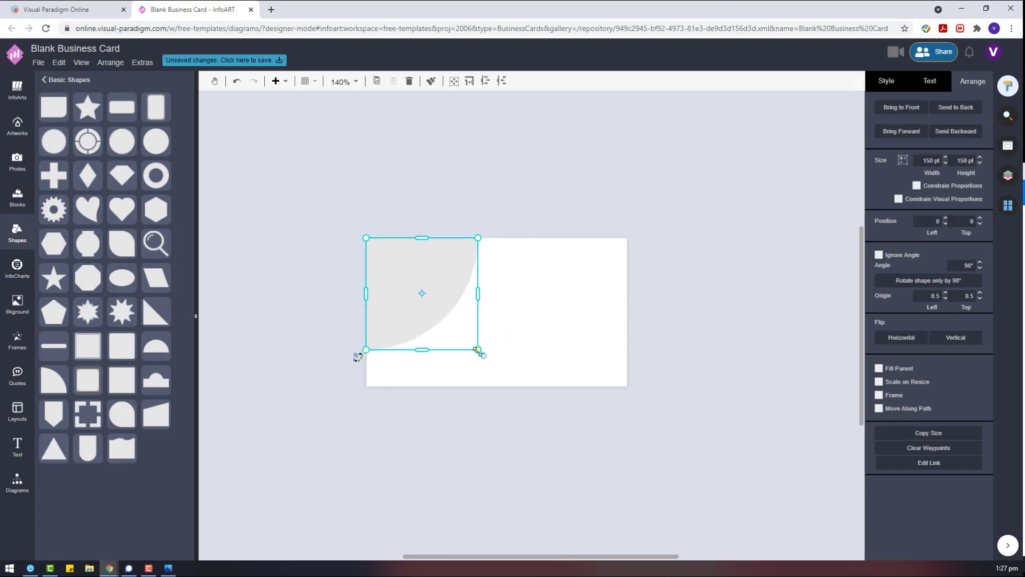
drag(478, 350, 396, 266)
Fill the quarter-circle pink by pasting the hex colour value.
click(888, 81)
click(882, 122)
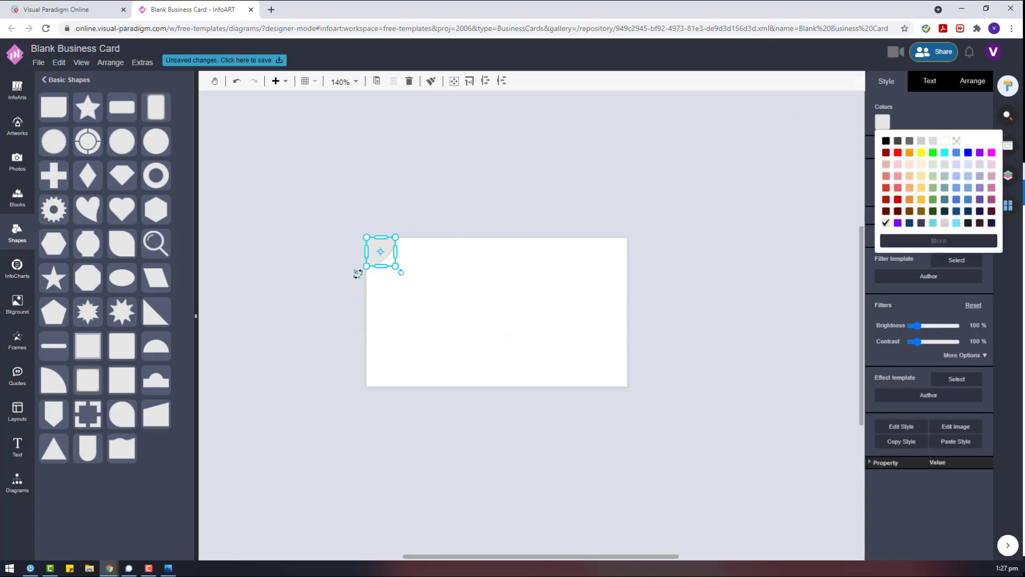
click(957, 261)
triple_click(928, 248)
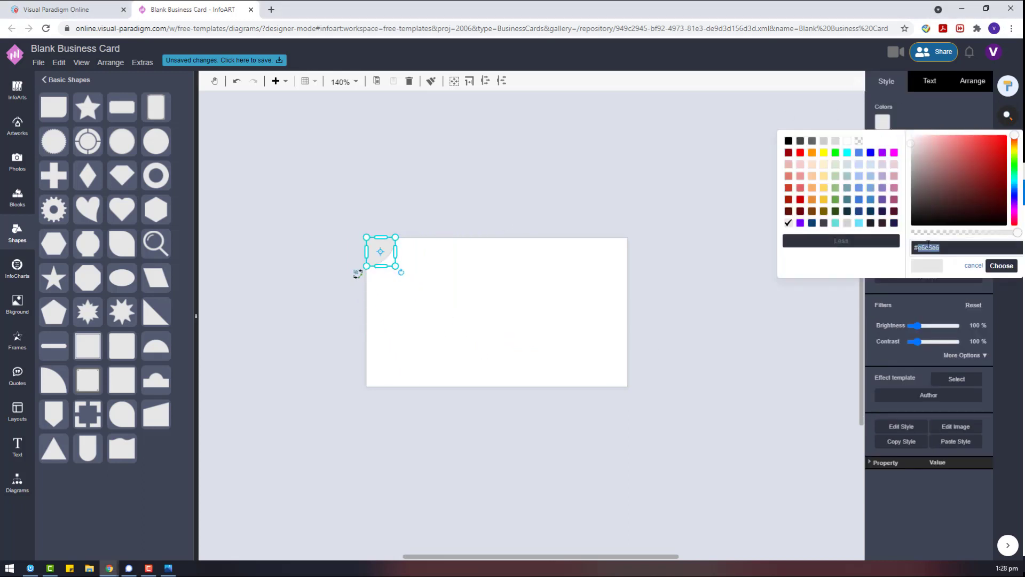
key(ctrl+v)
click(1001, 266)
Duplicate the pink quarter-circle and rotate the copy to fit the bottom-right corner.
drag(388, 249, 621, 377)
click(972, 81)
click(928, 280)
click(945, 282)
click(947, 282)
click(914, 281)
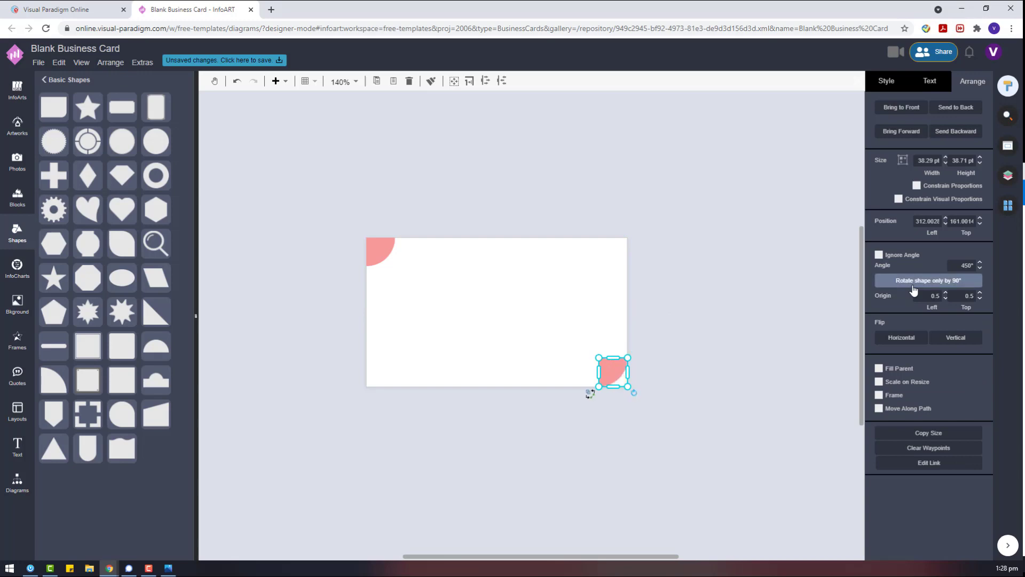
Place a rectangle from the General shapes onto the card and fill it steel blue.
click(654, 348)
click(17, 481)
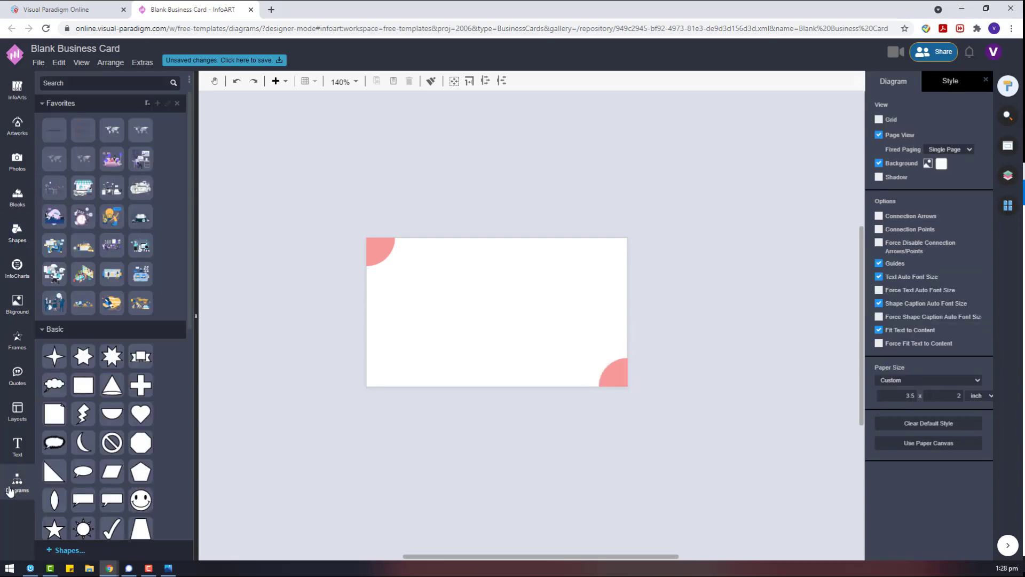
scroll(80, 393, down, 10)
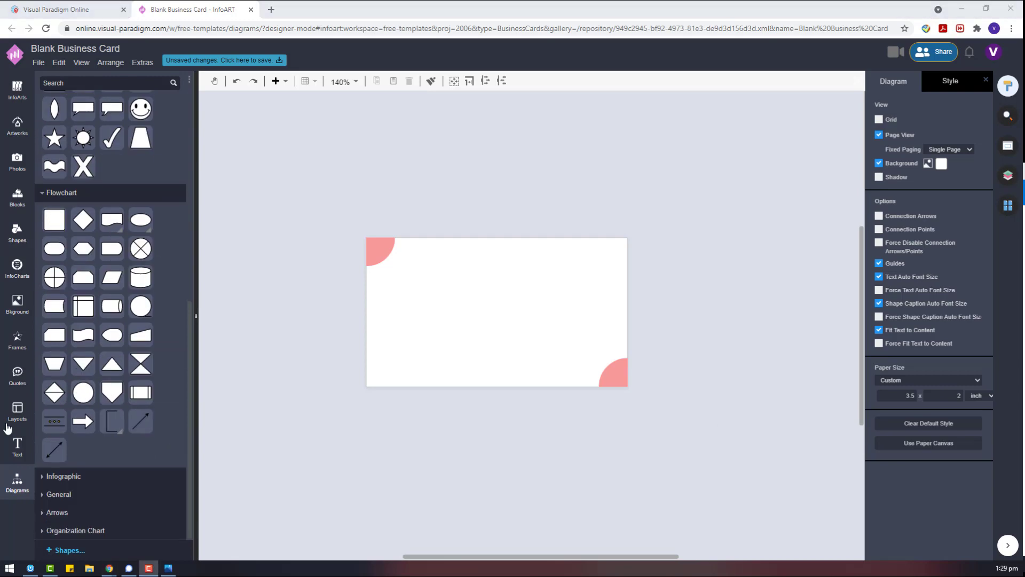
click(59, 494)
drag(54, 362, 605, 275)
click(902, 85)
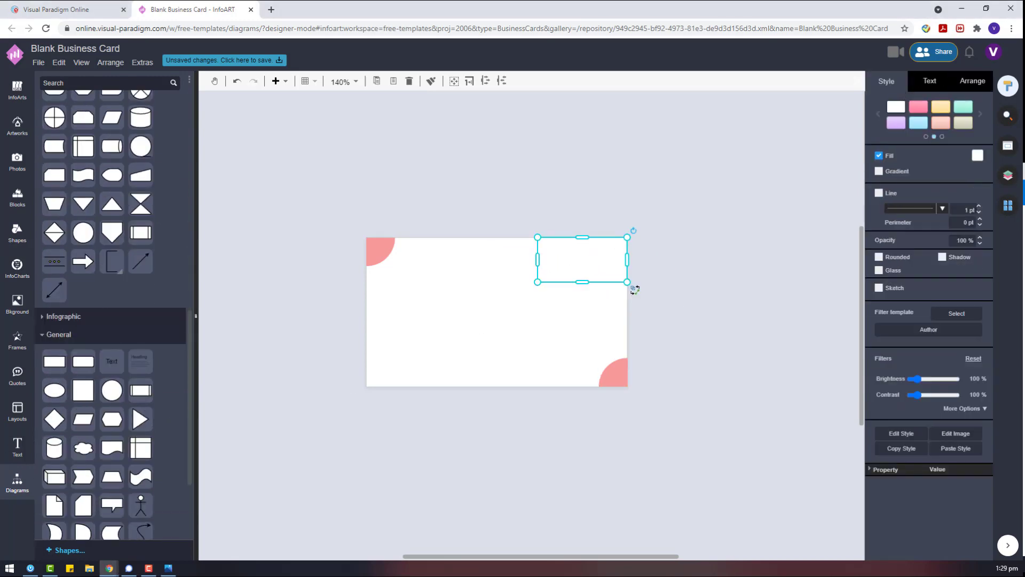
click(977, 155)
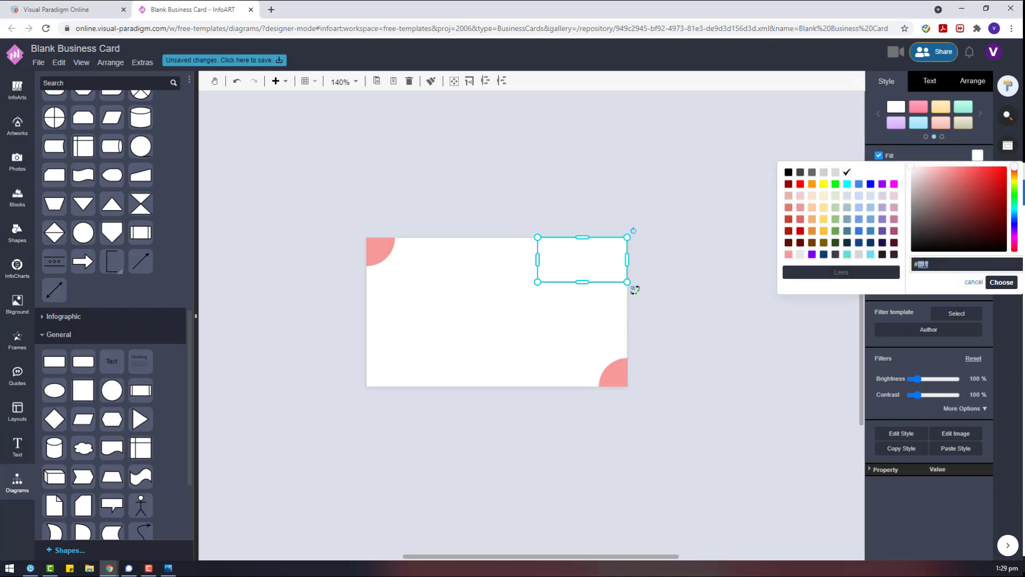
click(864, 292)
Enlarge the blue rectangle into a wide band along the card's left edge.
drag(538, 281, 487, 307)
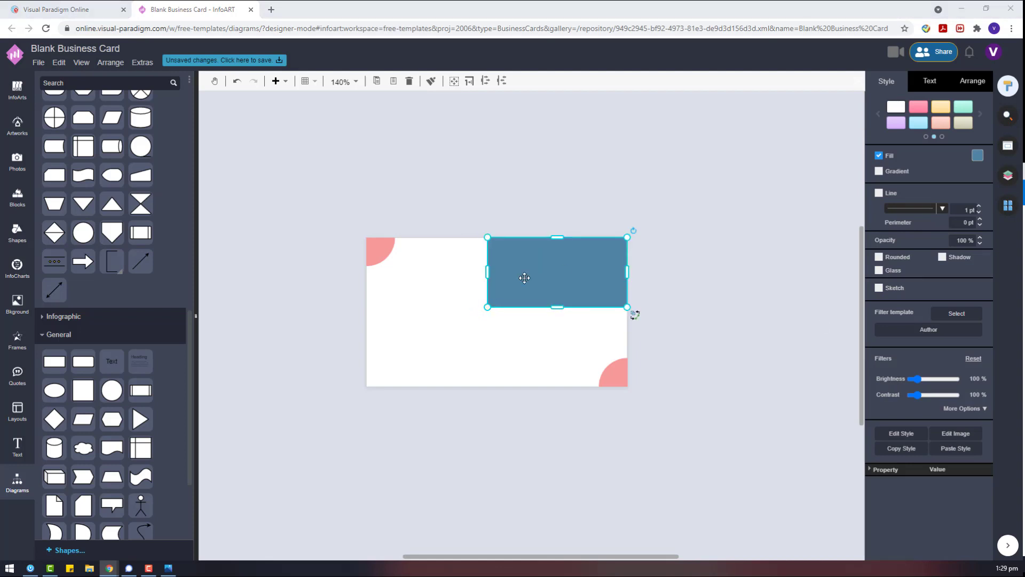
drag(379, 251, 669, 199)
drag(557, 272, 436, 303)
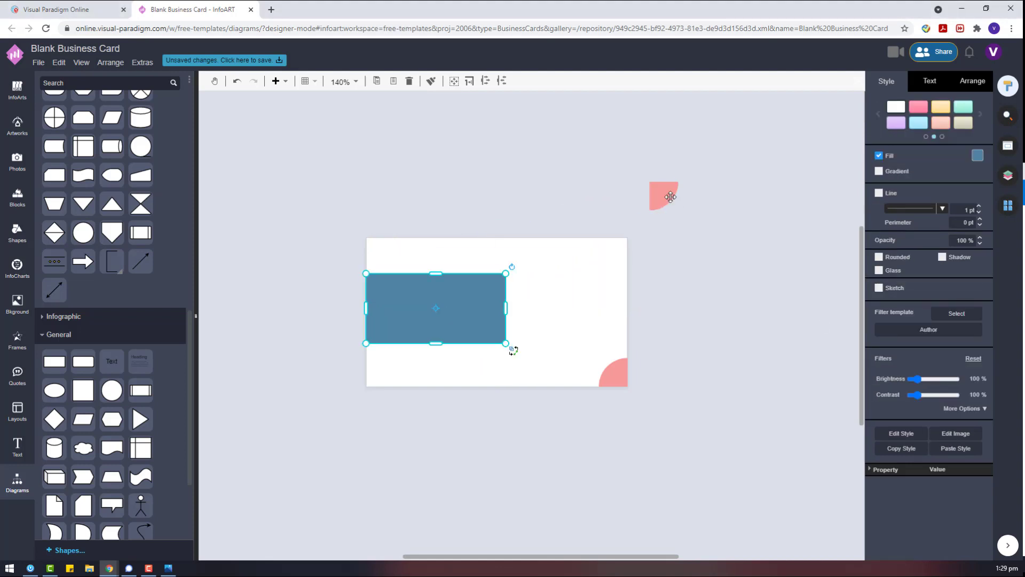
drag(671, 197, 388, 252)
click(335, 347)
drag(409, 294, 409, 299)
Duplicate the blue rectangle and resize the copy to a 30×30 pt square.
drag(511, 350, 690, 419)
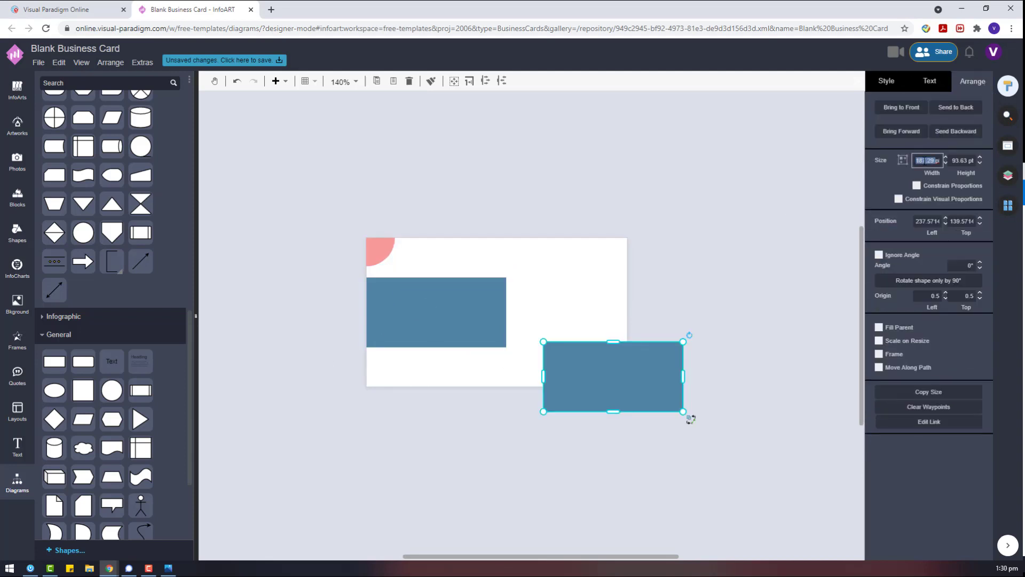
text(100)
key(Return)
text(50)
key(Return)
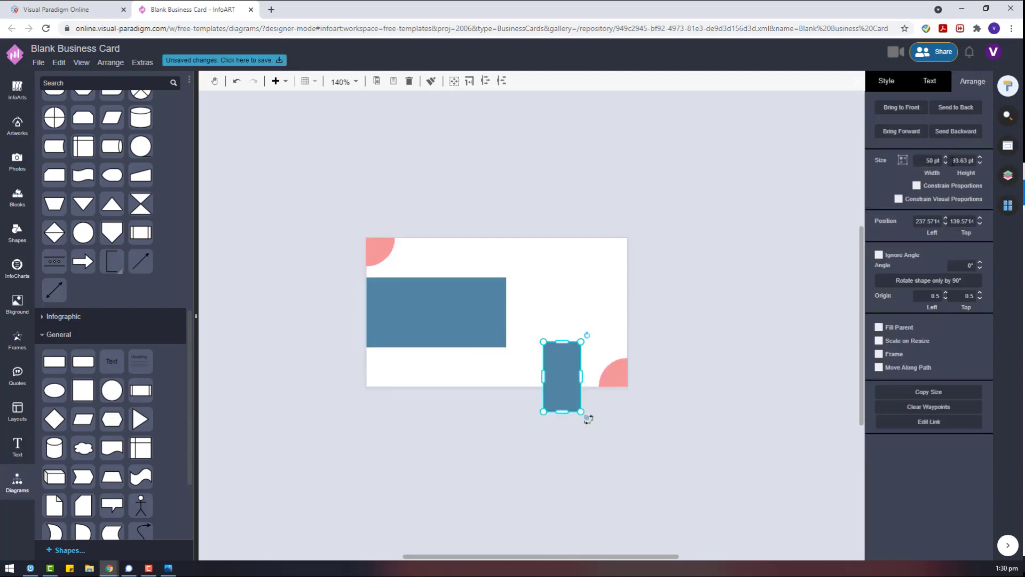
key(Return)
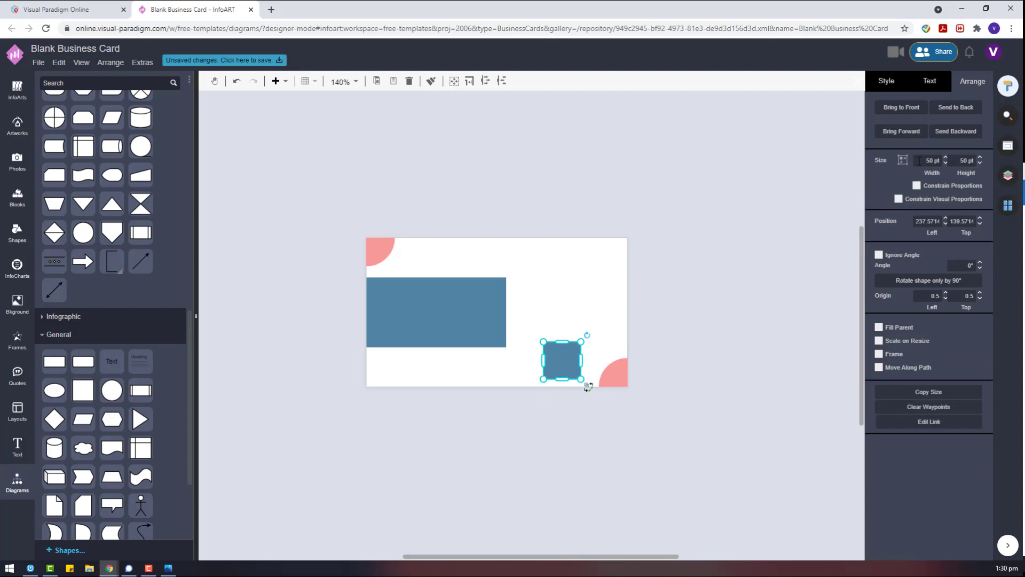
text(30)
key(Return)
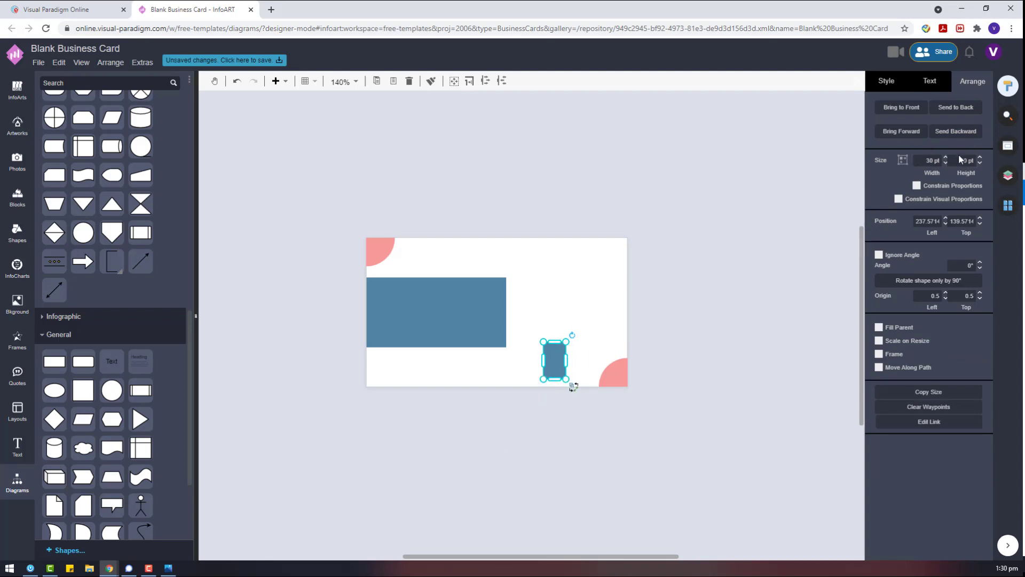
text(30)
key(Return)
Position the small blue squares in the bottom-left and top-right corners.
click(725, 287)
drag(548, 353, 613, 242)
click(657, 281)
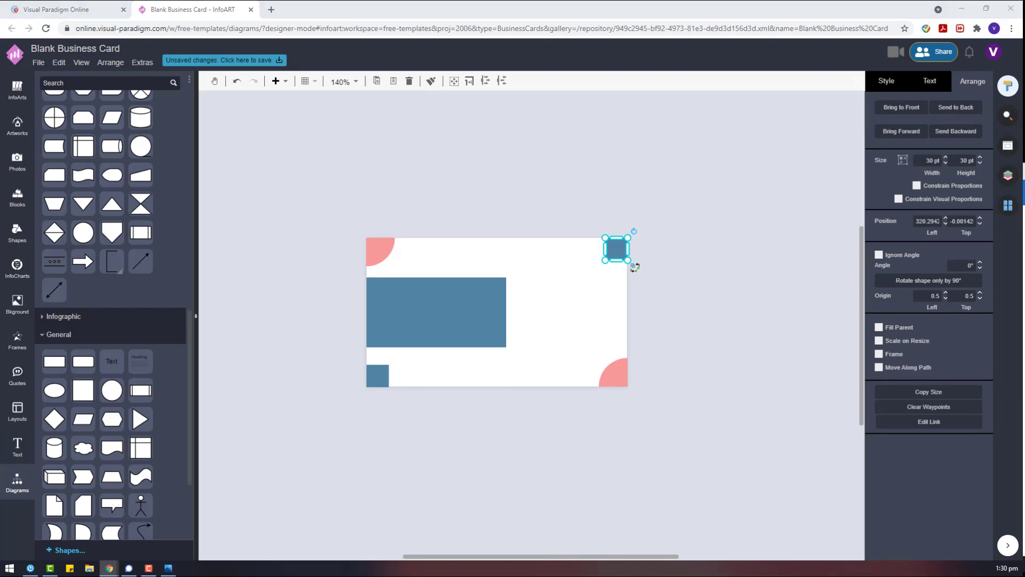
click(581, 418)
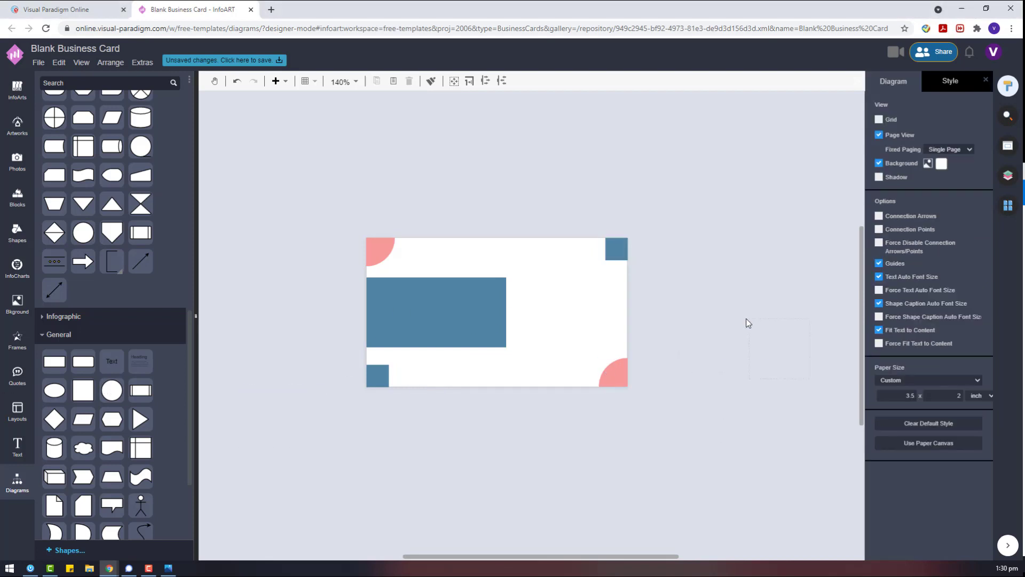
Create a small circle dot, copy it, and space the dots evenly in a vertical column.
drag(748, 323, 739, 378)
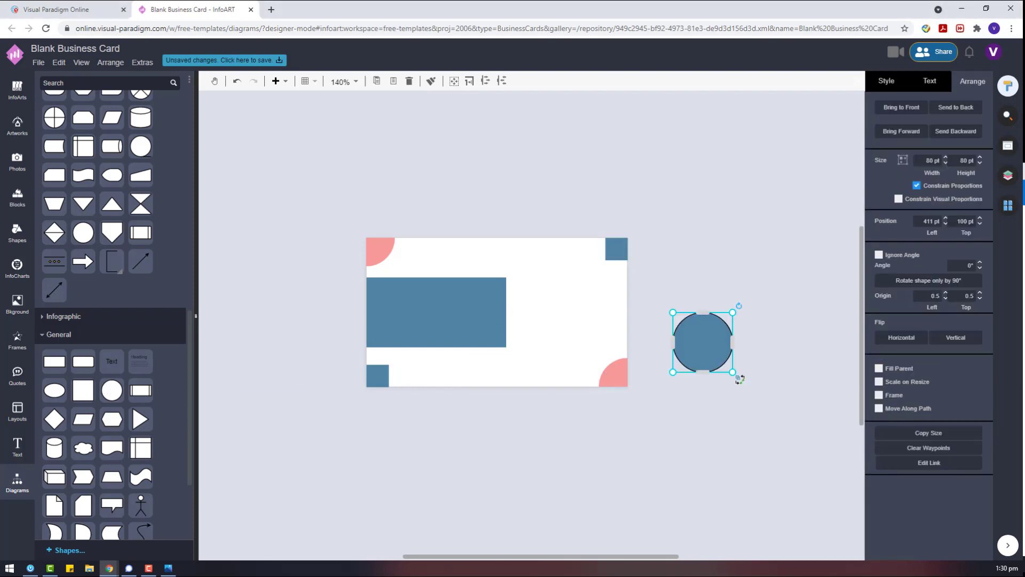
click(886, 81)
drag(733, 313, 710, 314)
drag(762, 366, 665, 250)
click(971, 80)
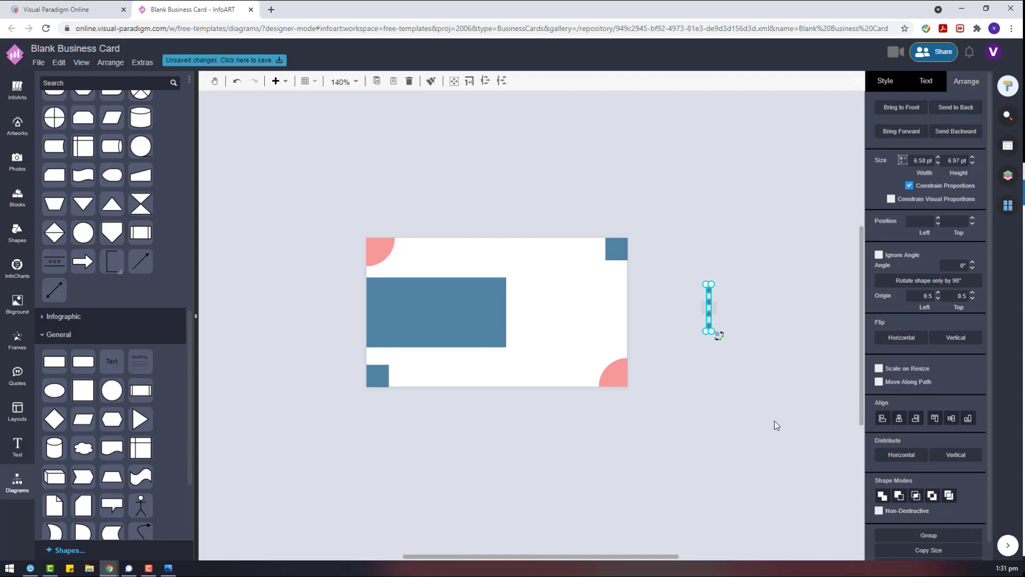
Duplicate the dotted bar and arrange the dot columns side by side.
drag(777, 426, 676, 253)
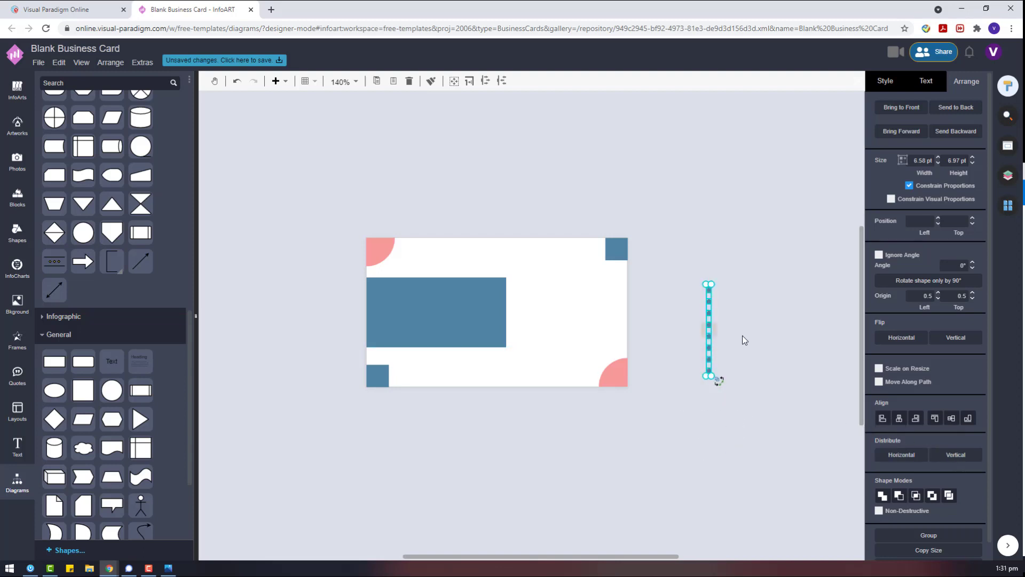
drag(746, 377, 702, 329)
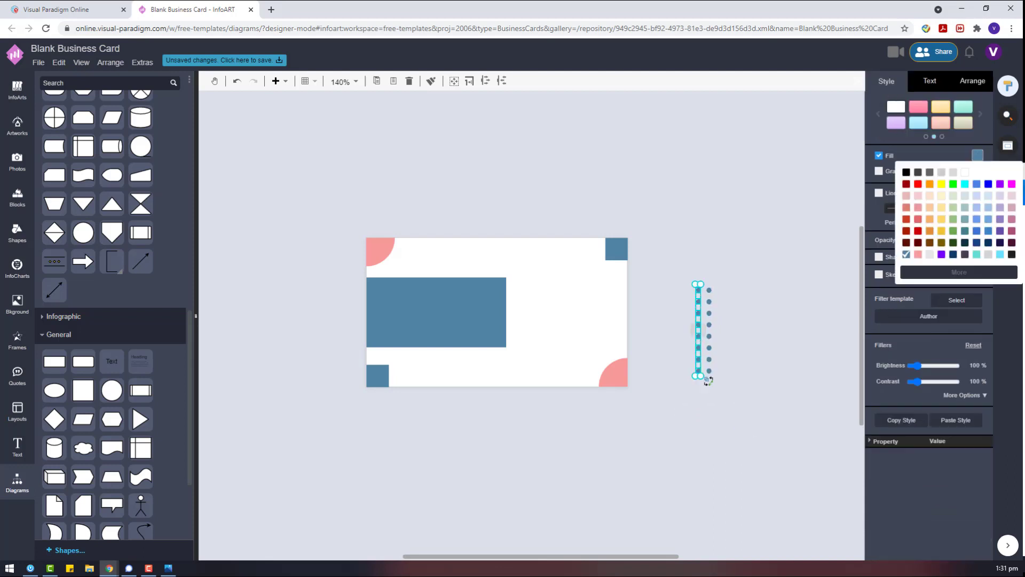
click(919, 272)
click(739, 393)
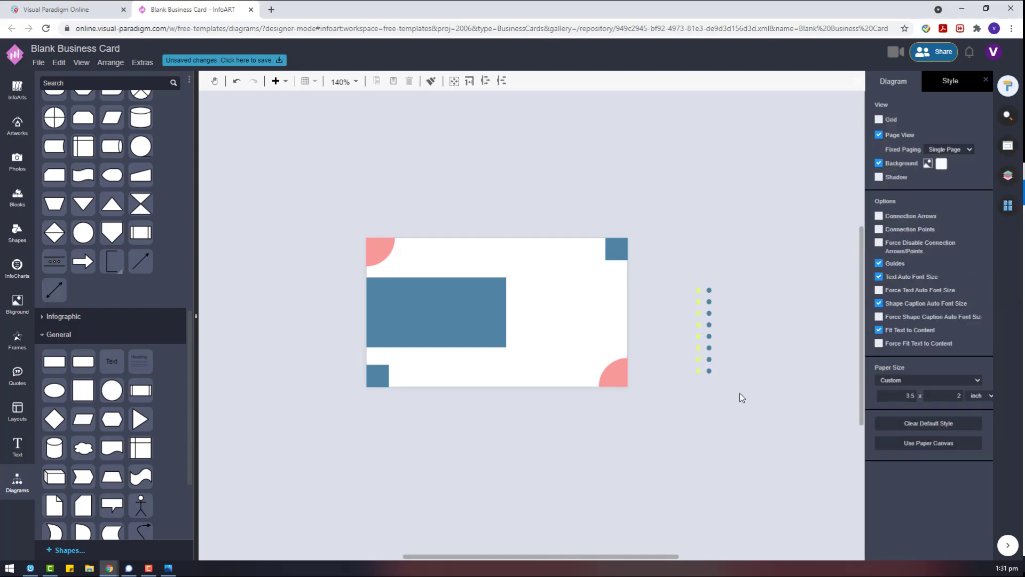
drag(742, 394, 703, 263)
drag(709, 331, 688, 331)
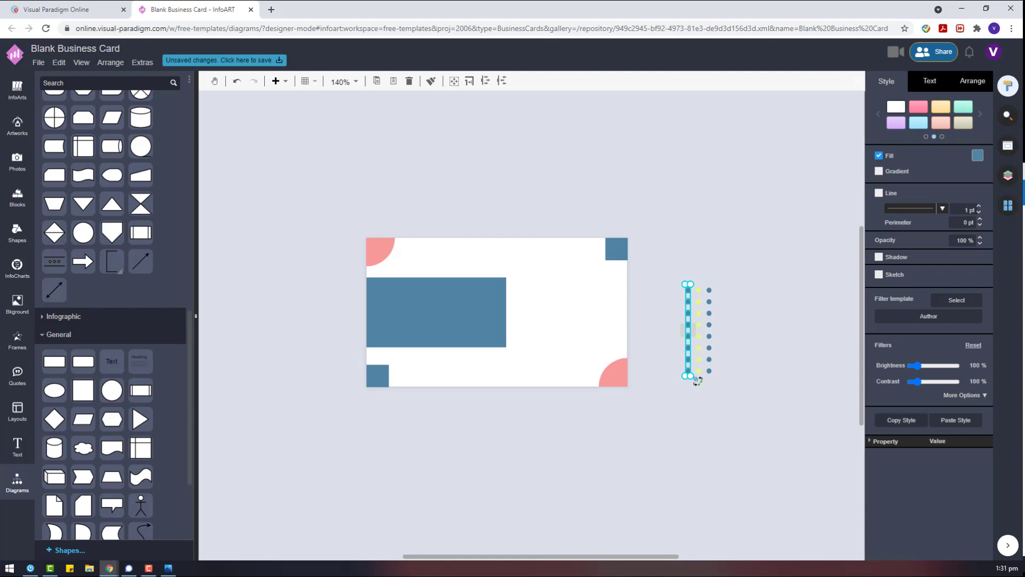
Fill one dot column pink using the pasted hex value.
click(978, 155)
click(942, 272)
key(ctrl+v)
click(1001, 282)
click(764, 432)
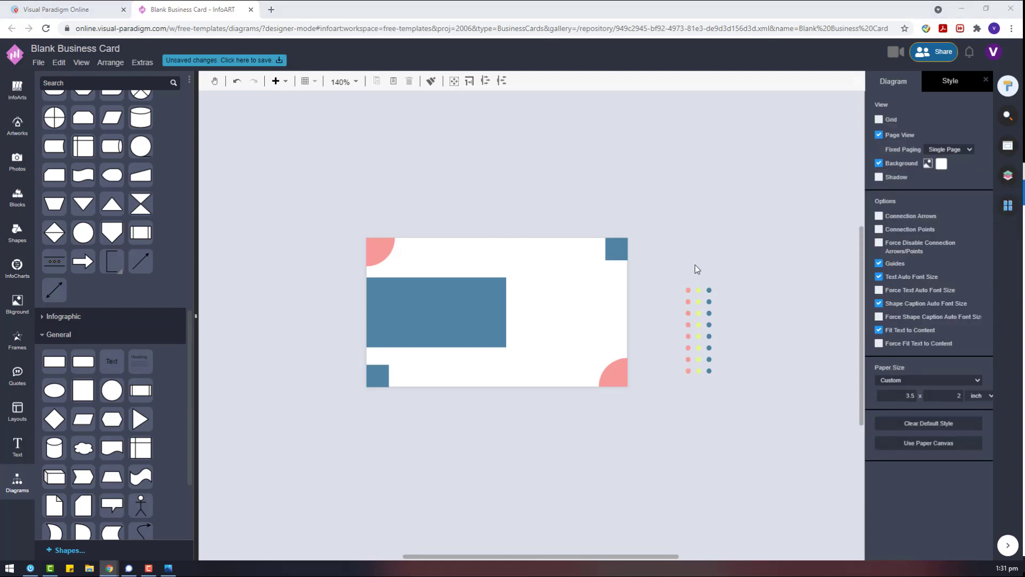
Select the blue, red, yellow and teal dot columns in turn.
drag(732, 405, 704, 274)
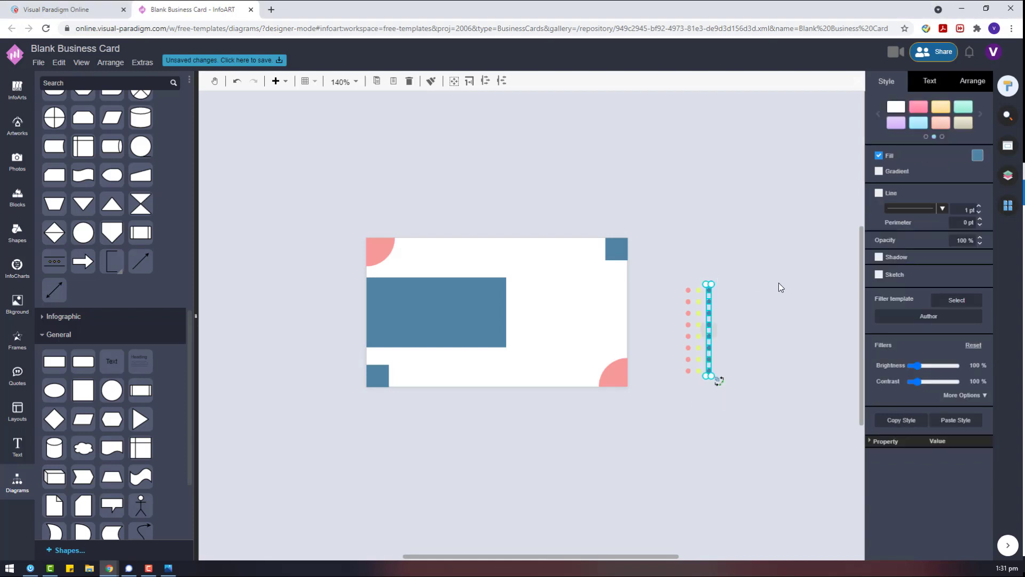
click(977, 155)
click(802, 344)
drag(772, 410, 640, 259)
drag(730, 391, 708, 414)
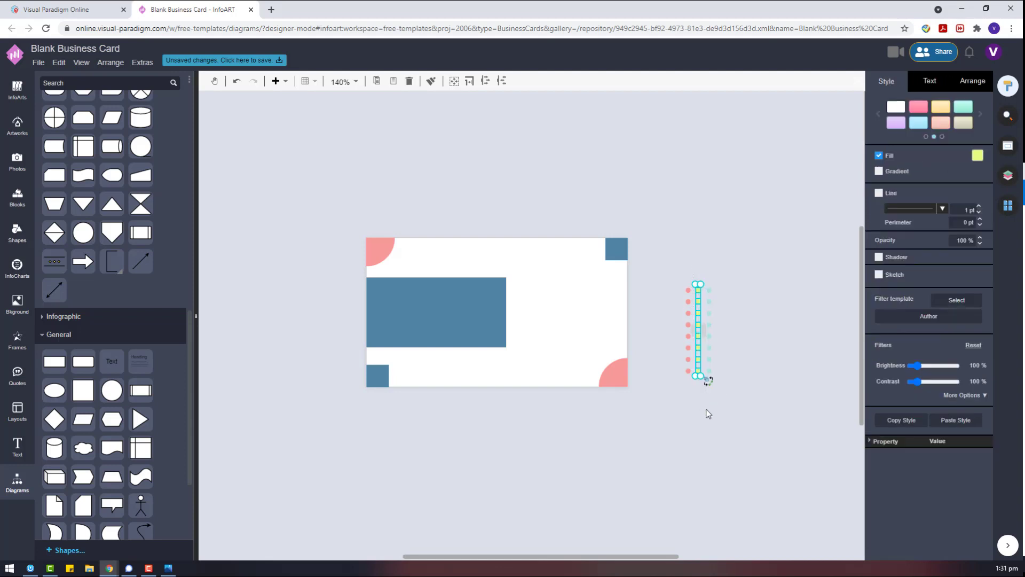
drag(656, 244, 694, 414)
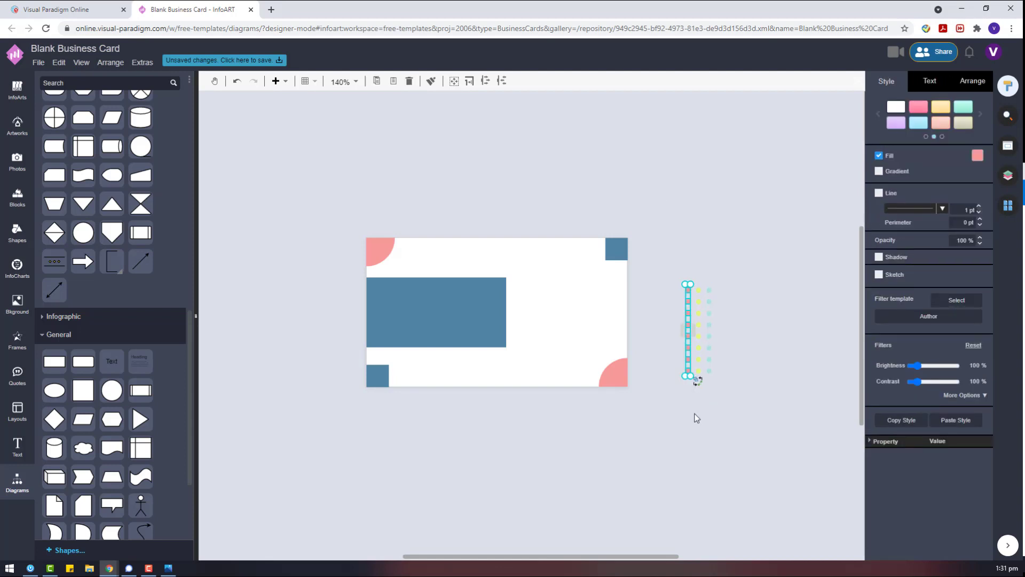
shift+click(700, 327)
shift+click(709, 330)
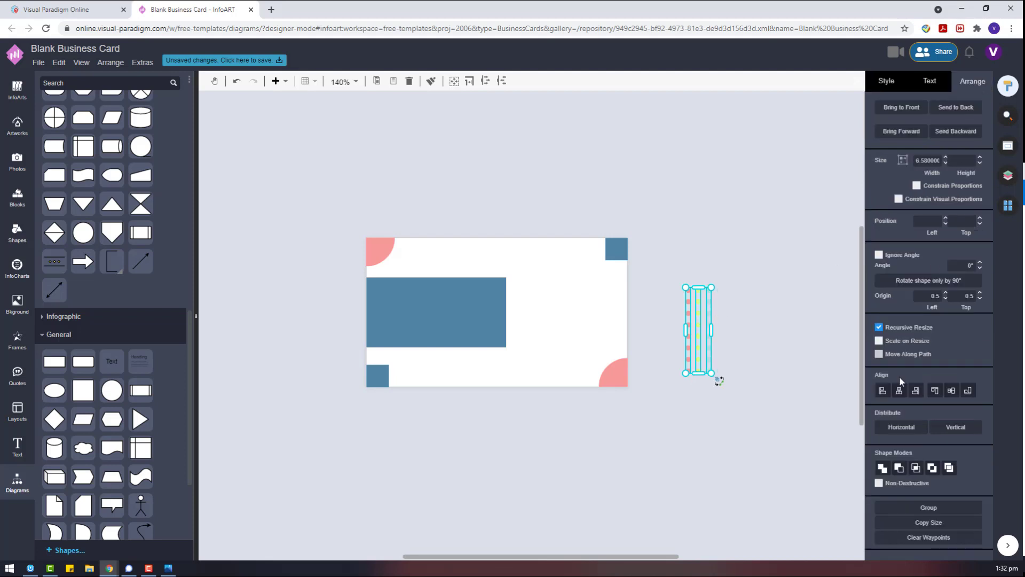
click(707, 338)
Nudge the teal column left, group all dot columns with Ctrl+G, and move the group to the right edge.
click(712, 333)
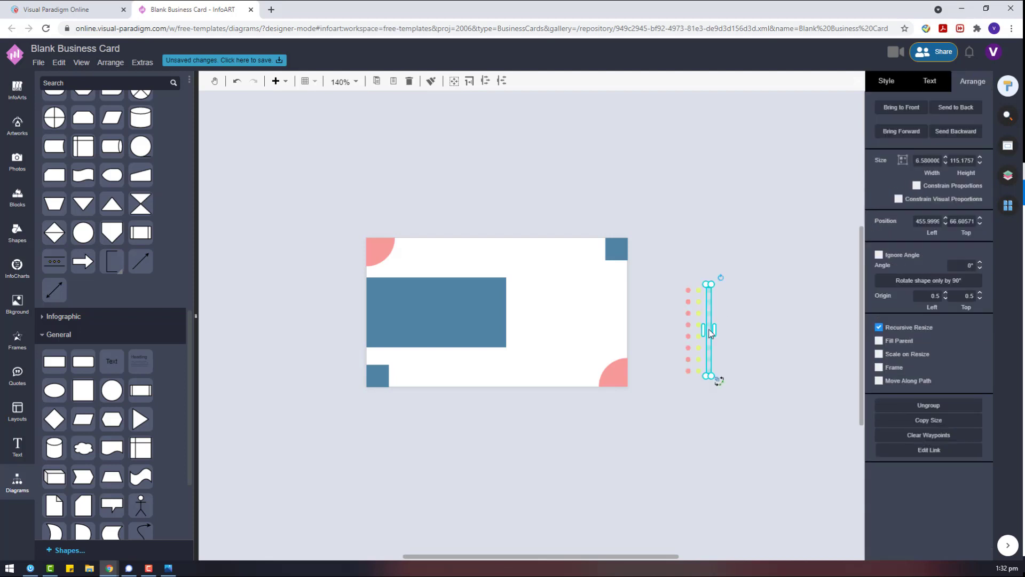
key(Left)
click(688, 337)
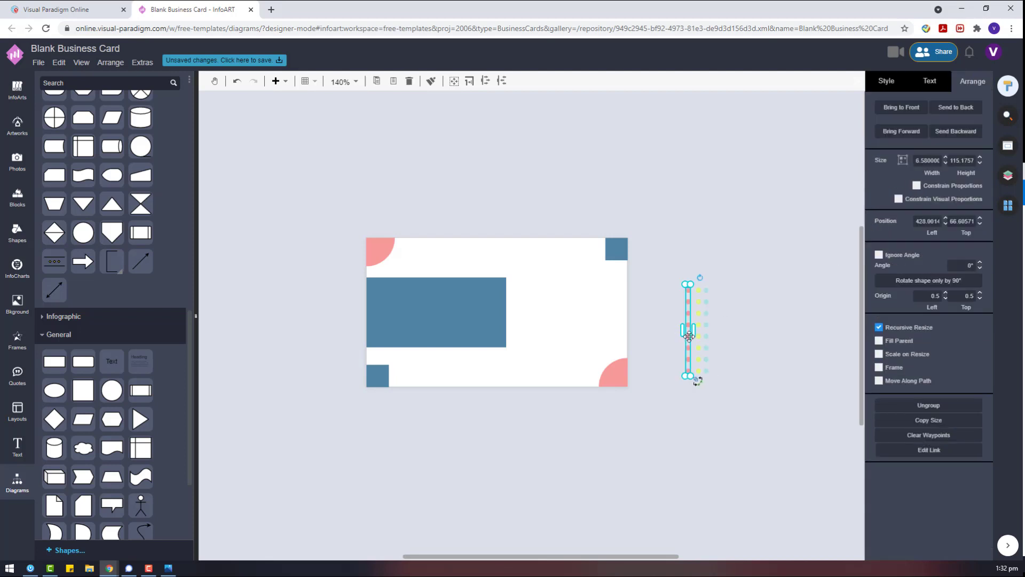
shift+click(705, 325)
shift+click(707, 312)
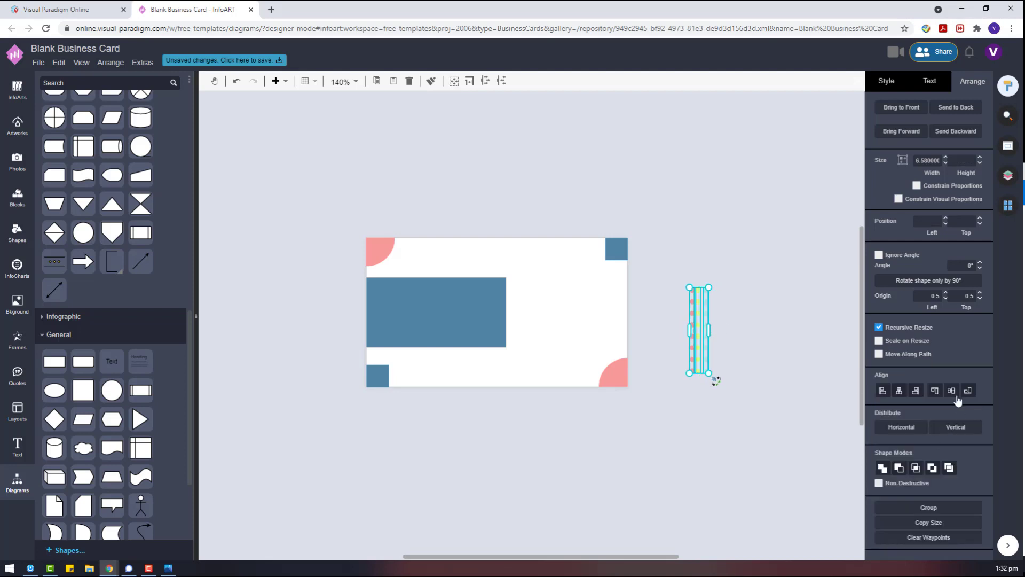
key(ctrl+g)
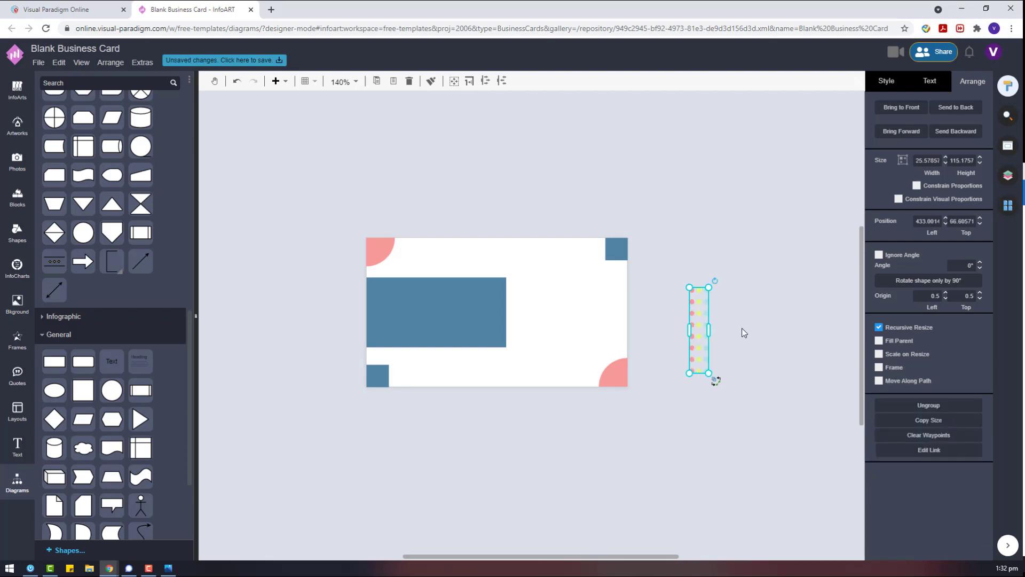
click(707, 322)
drag(707, 322, 711, 335)
Nudge the teal column right and regroup it with the red and yellow columns.
click(626, 325)
right_click(710, 335)
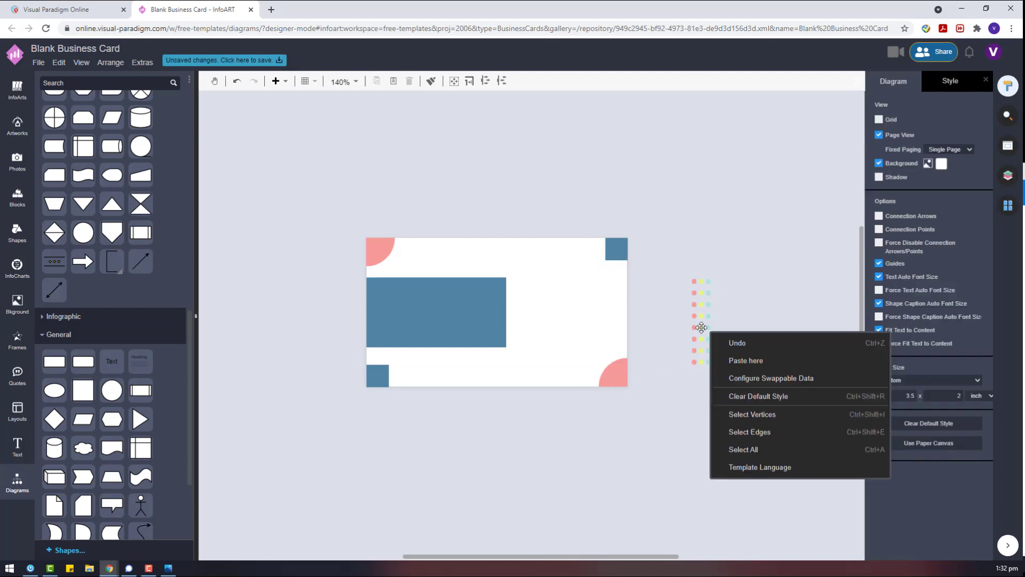
right_click(695, 321)
click(739, 277)
click(708, 318)
key(Right)
key(Right)
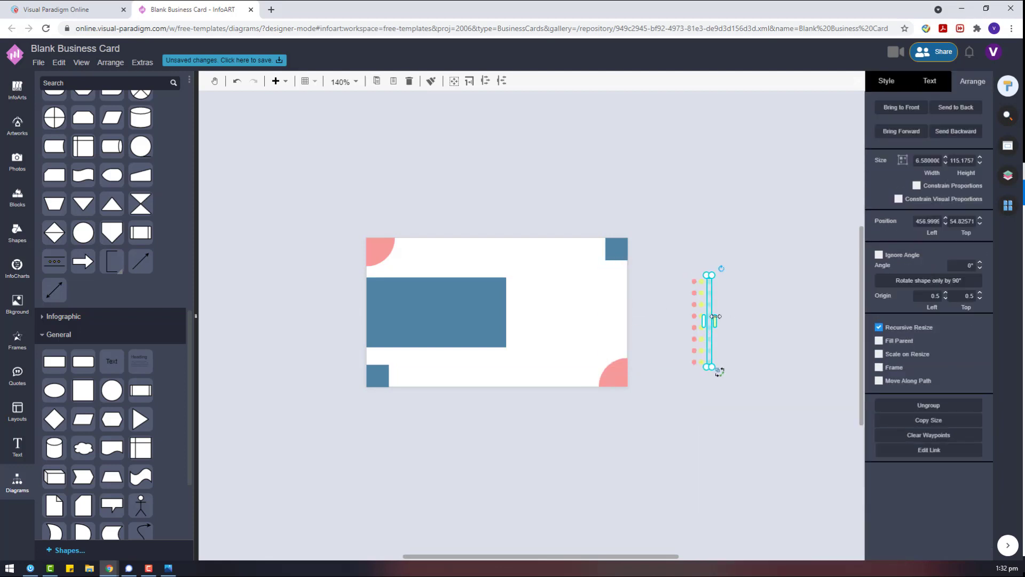
shift+click(695, 318)
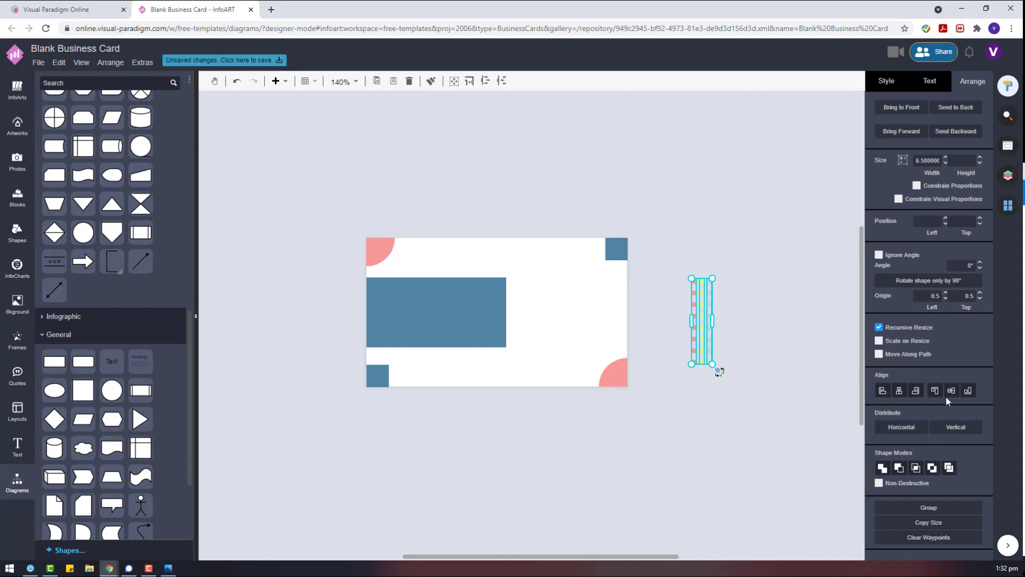
key(ctrl+g)
Place the dot group on the card's right edge, nudging it slightly upward.
drag(702, 321, 620, 306)
click(662, 317)
click(618, 317)
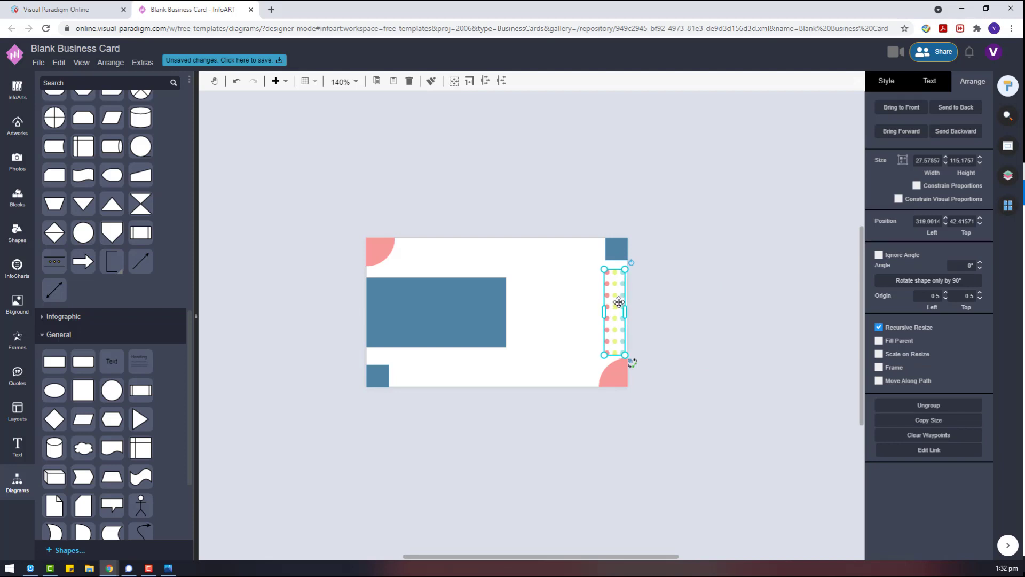
click(616, 320)
click(614, 316)
key(Up)
key(Up)
key(Up)
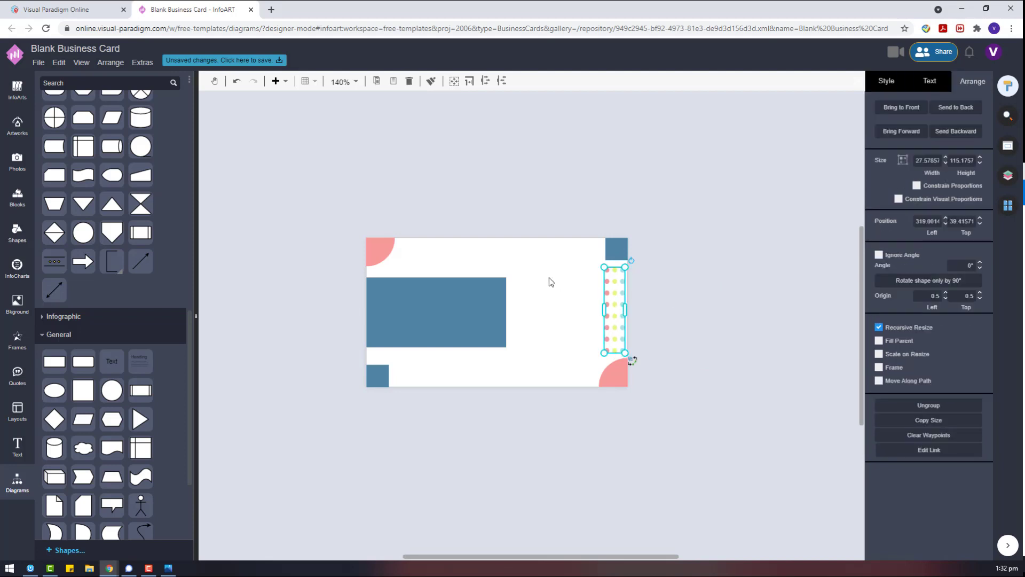
click(645, 348)
click(615, 315)
Copy the dot group, rotate it 90°, and lay it along the card's bottom edge.
drag(615, 315, 457, 372)
click(952, 282)
click(474, 388)
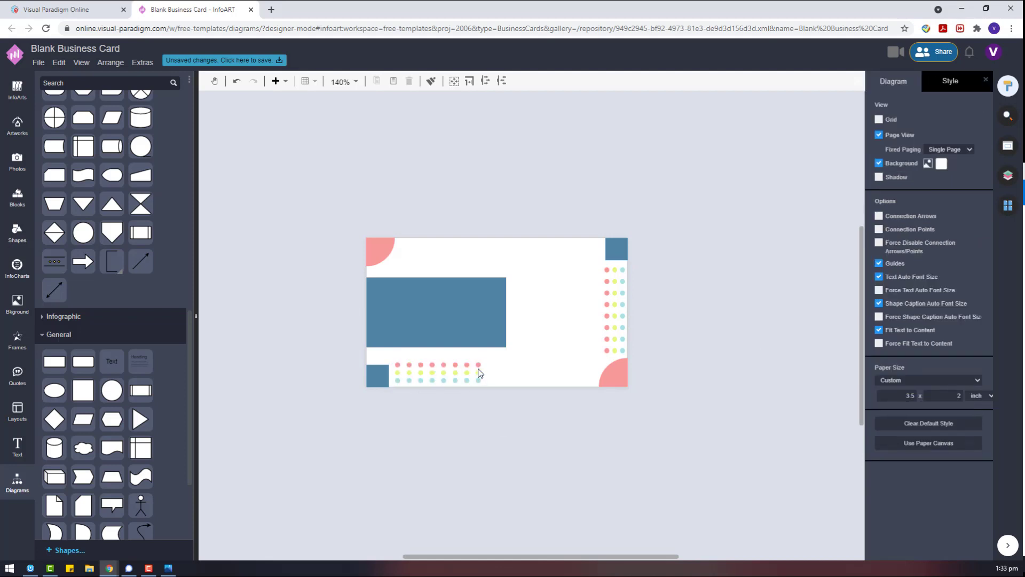
Paste a diamond beside the card and place two copies stacked below it.
click(446, 303)
click(673, 297)
key(ctrl+v)
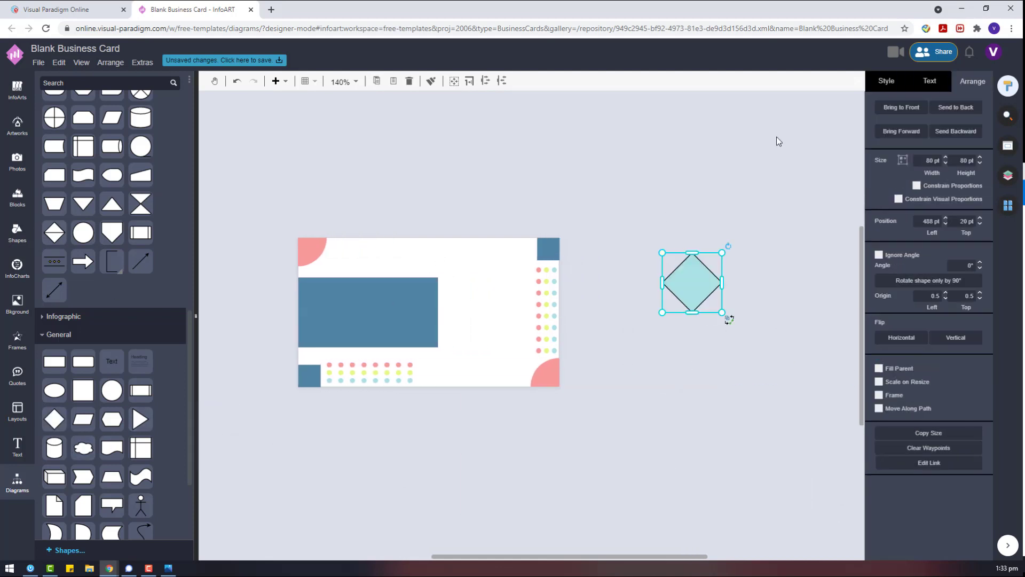
drag(707, 258, 704, 280)
drag(719, 327, 693, 383)
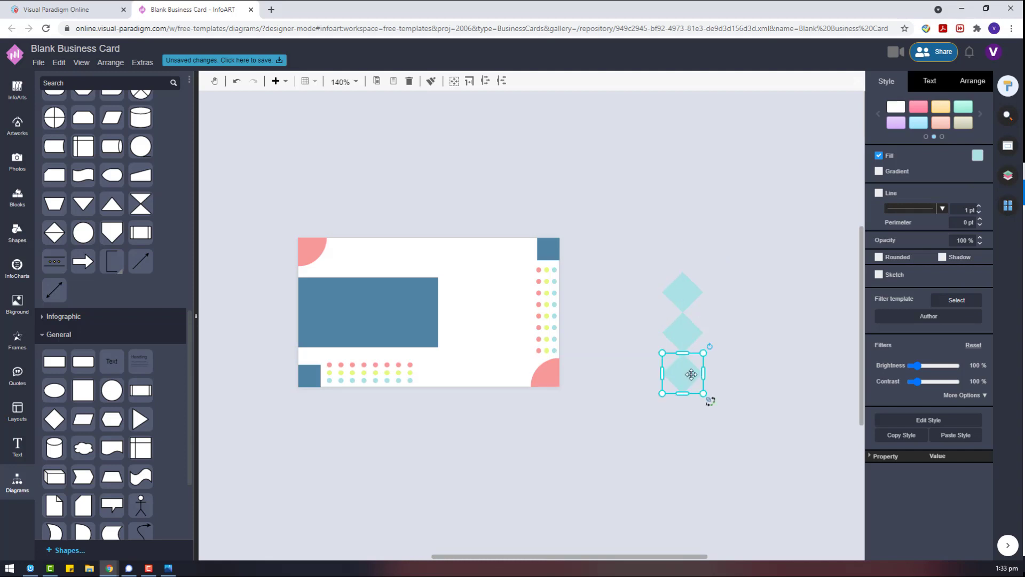
click(711, 403)
Add a circle and fill the top diamond steel blue.
drag(694, 159, 693, 160)
click(976, 155)
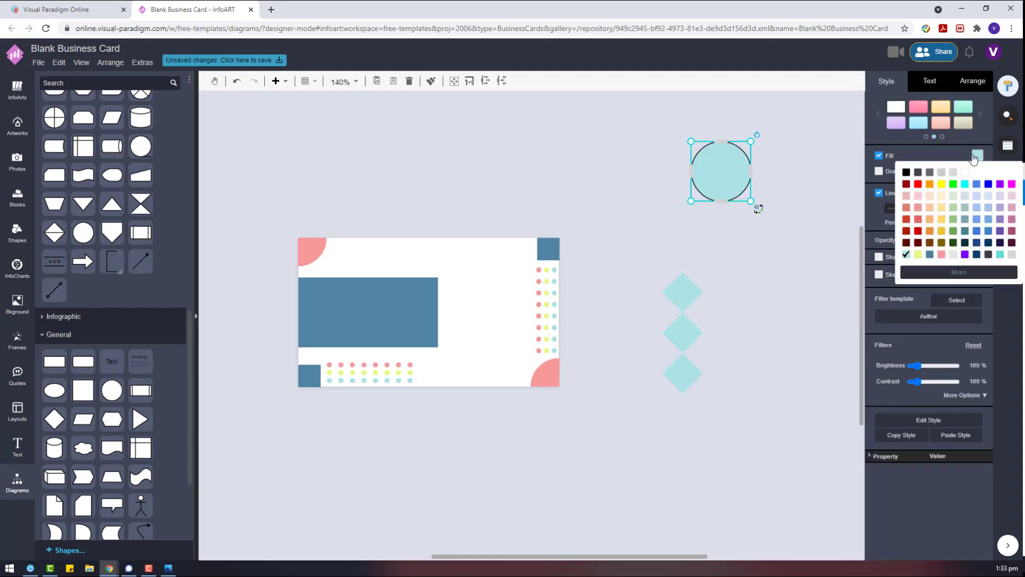
click(683, 304)
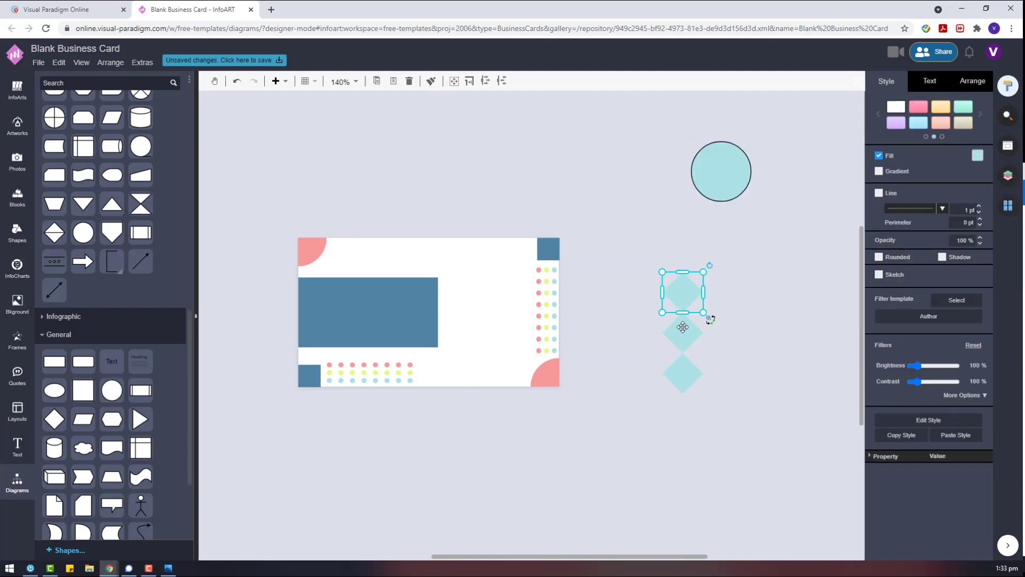
drag(682, 327, 685, 293)
click(977, 156)
click(934, 255)
Turn the circle into a small yellow dot with no outline, brought to the front.
click(721, 176)
click(977, 156)
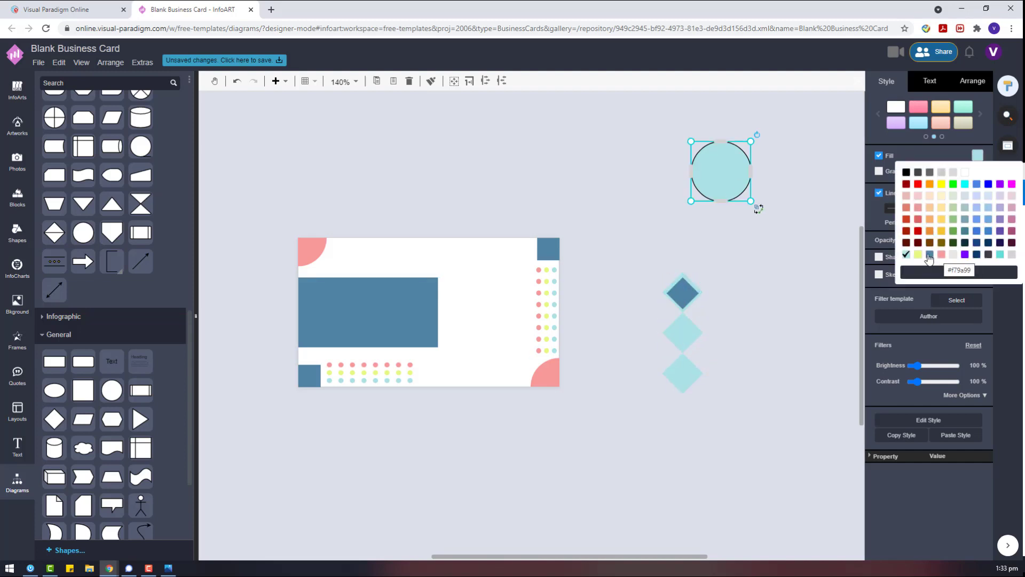
click(918, 255)
click(881, 195)
drag(753, 203, 620, 334)
right_click(632, 293)
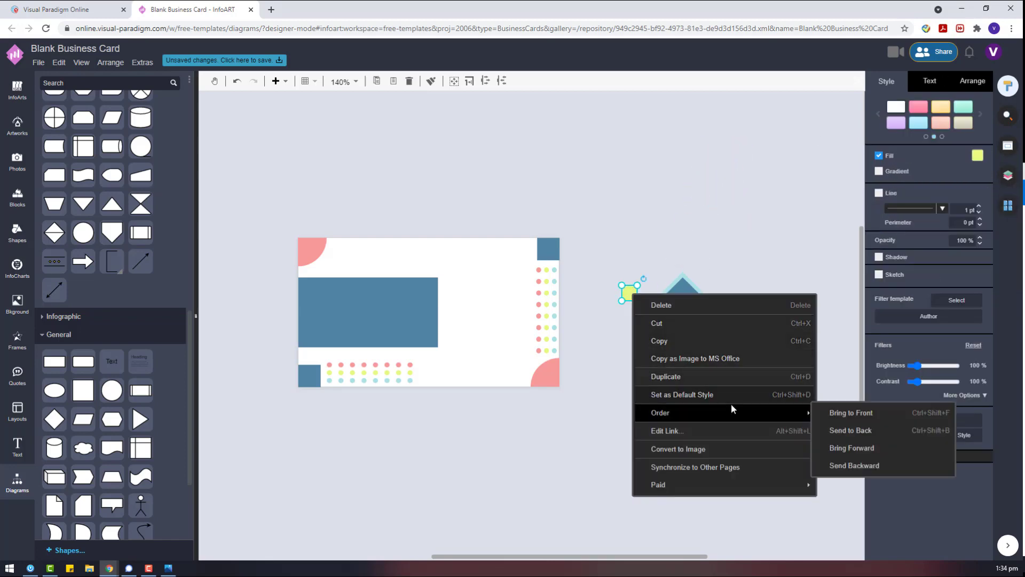
click(641, 287)
Centre the yellow dot on the blue diamond, group them, and remove leftover light diamonds.
drag(599, 242, 711, 318)
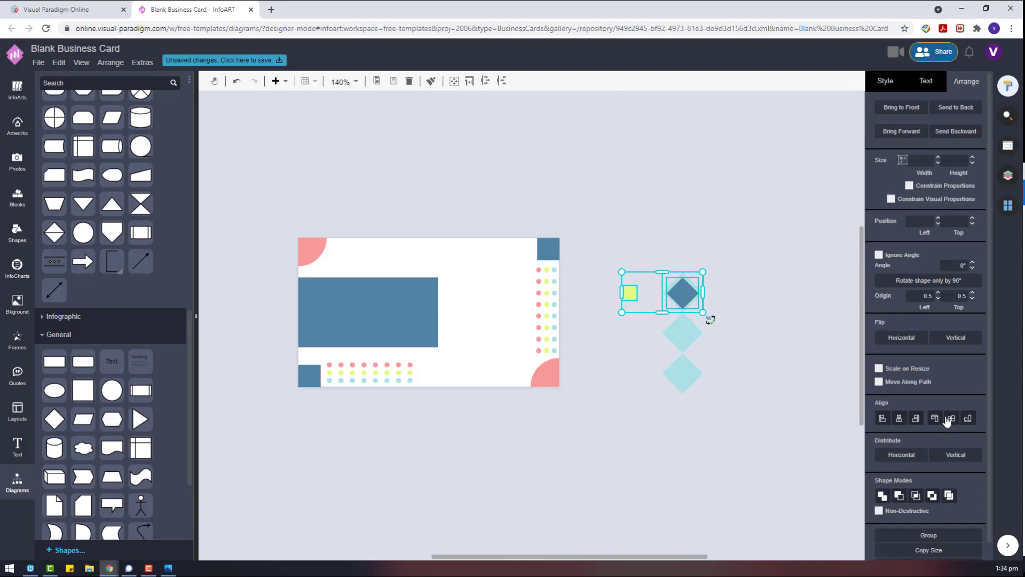
key(alt+shift+c)
key(alt+shift+m)
click(710, 318)
click(671, 325)
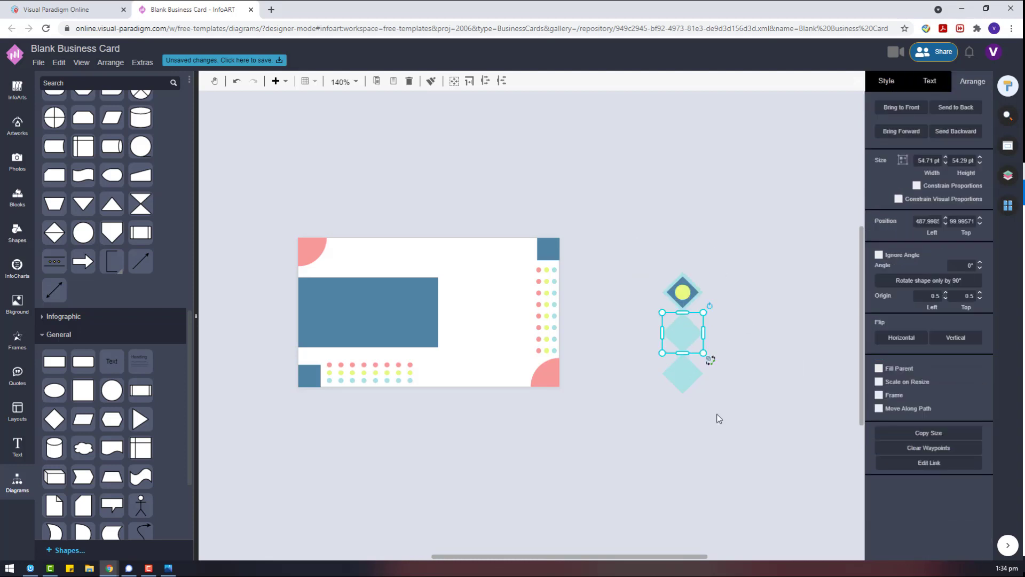
drag(709, 360, 648, 319)
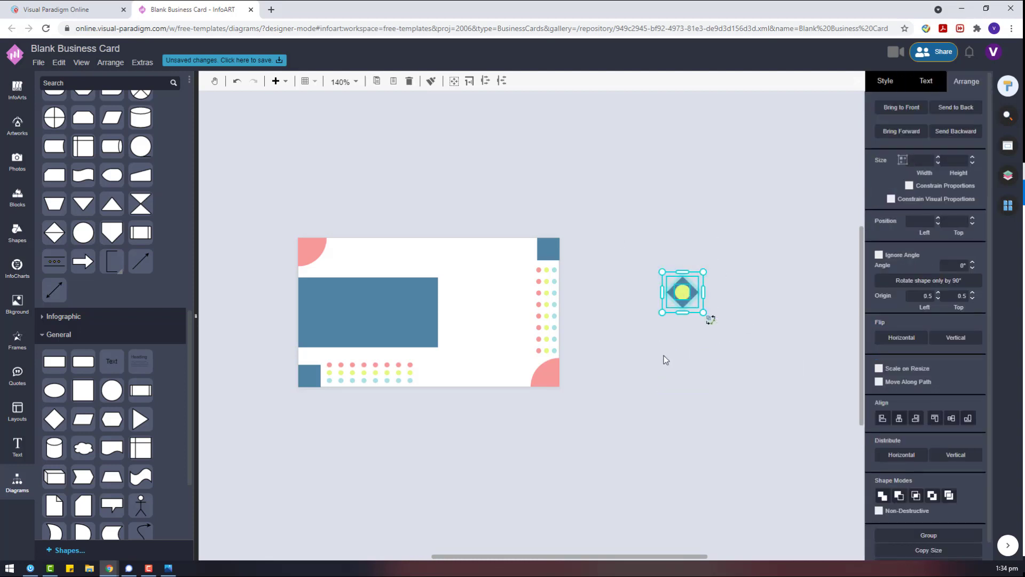
Duplicate the blue-yellow diamond below and recolour the copy pink with a blue centre.
key(ctrl+c)
key(ctrl+v)
drag(671, 366, 682, 332)
click(683, 332)
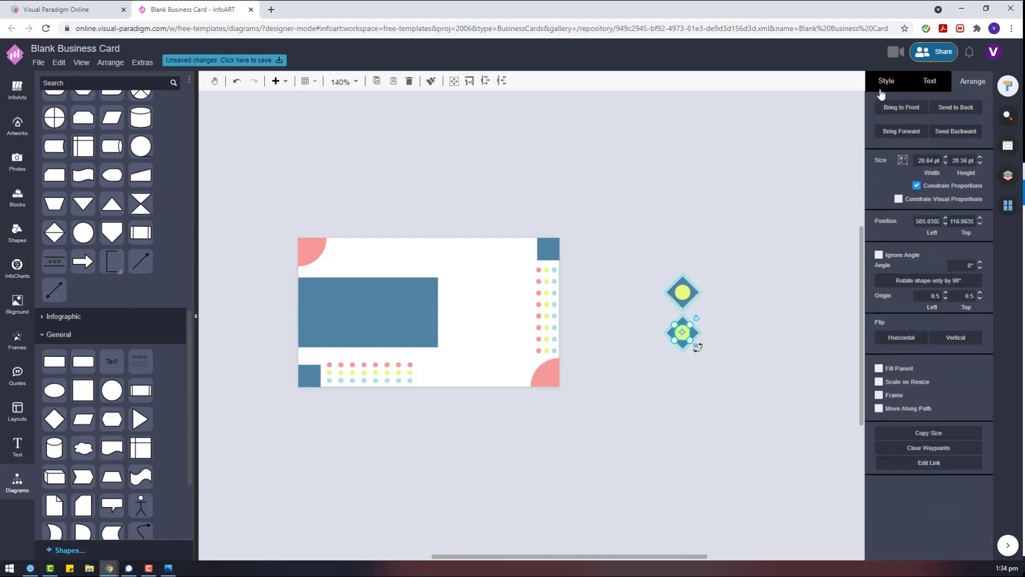
click(881, 91)
click(694, 334)
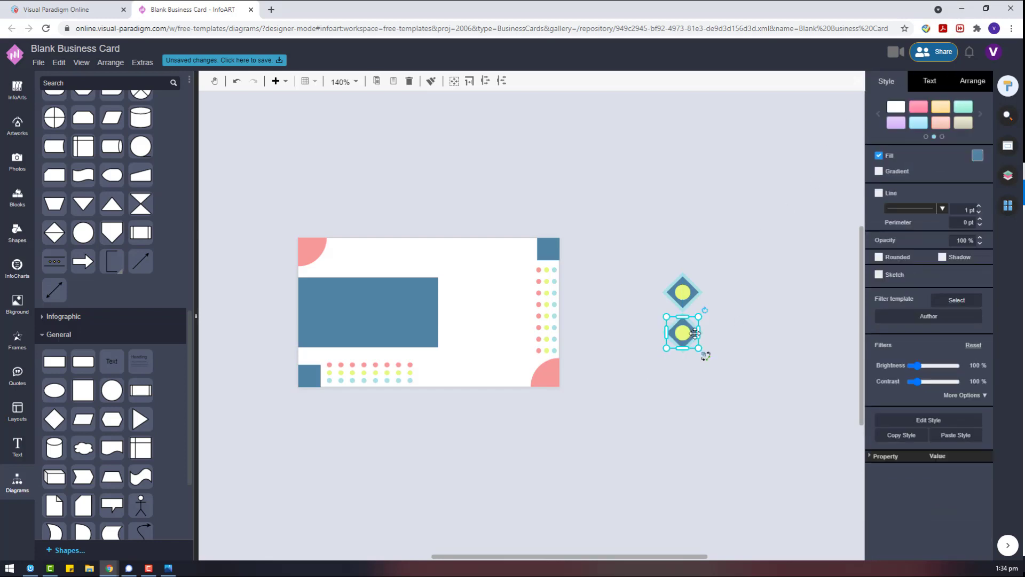
click(978, 156)
click(934, 260)
click(686, 334)
click(979, 155)
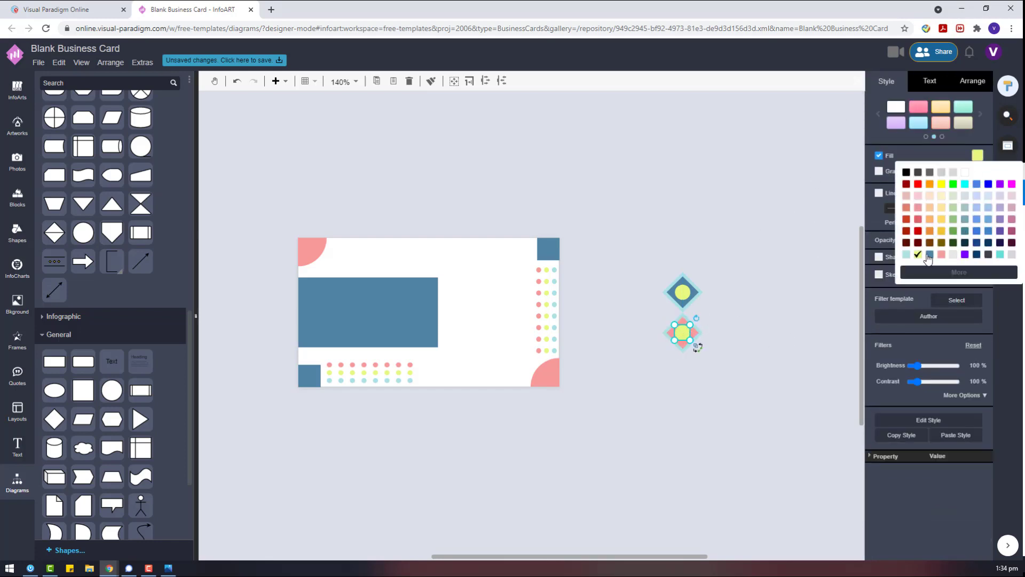
click(928, 260)
click(783, 356)
Place a blue-yellow diamond copy below the pink one, undoing an accidental extra column.
drag(652, 251, 664, 370)
key(ctrl+c)
key(ctrl+v)
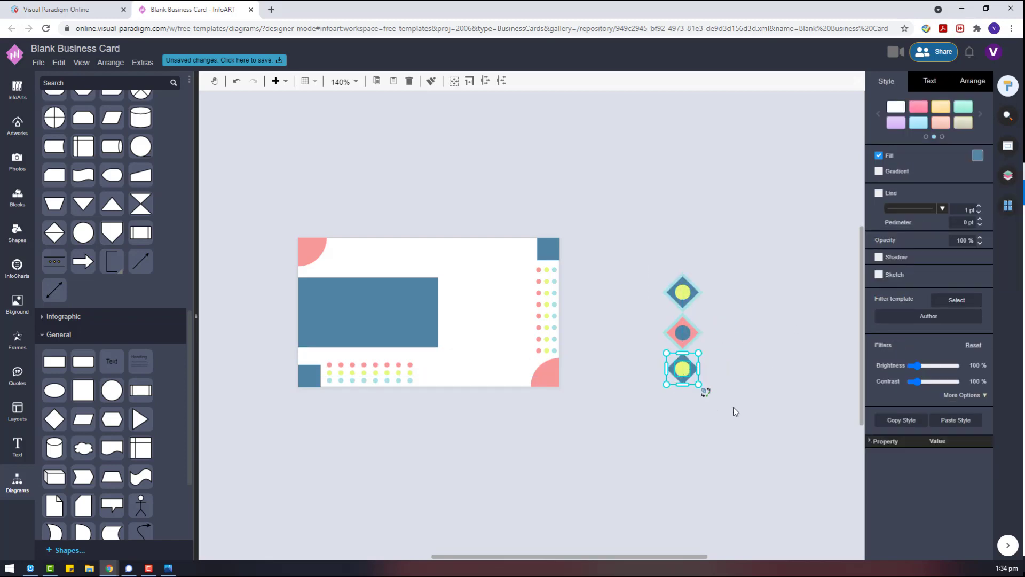
drag(733, 408, 624, 233)
key(ctrl+c)
key(ctrl+v)
drag(724, 364, 724, 324)
key(ctrl+z)
key(ctrl+z)
key(ctrl+z)
key(ctrl+z)
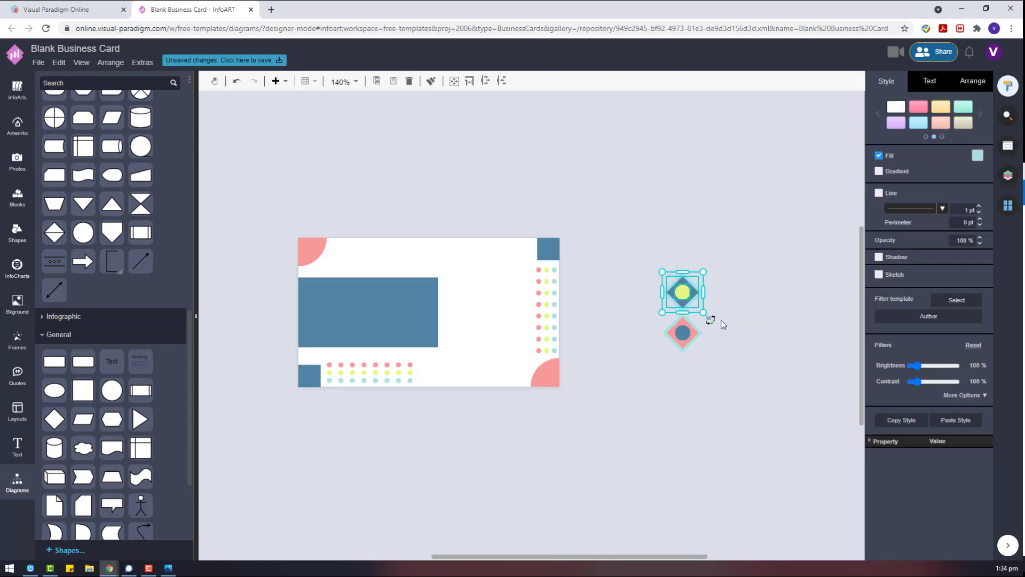
key(ctrl+c)
key(ctrl+v)
drag(764, 362, 707, 363)
drag(655, 250, 712, 318)
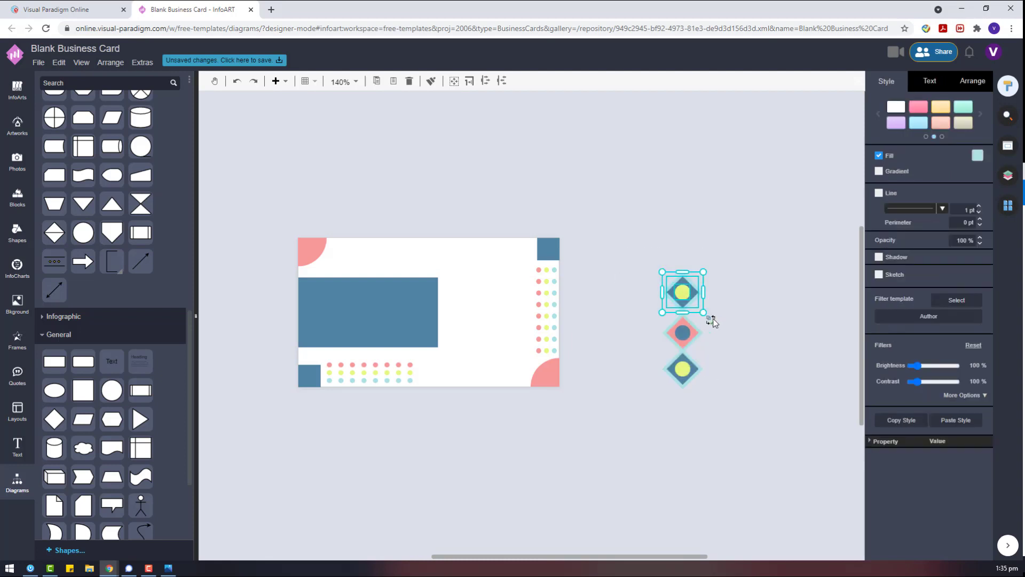
Select all three stacked diamonds and copy them.
drag(743, 364, 620, 309)
drag(756, 445, 644, 346)
shift+click(689, 332)
shift+click(697, 293)
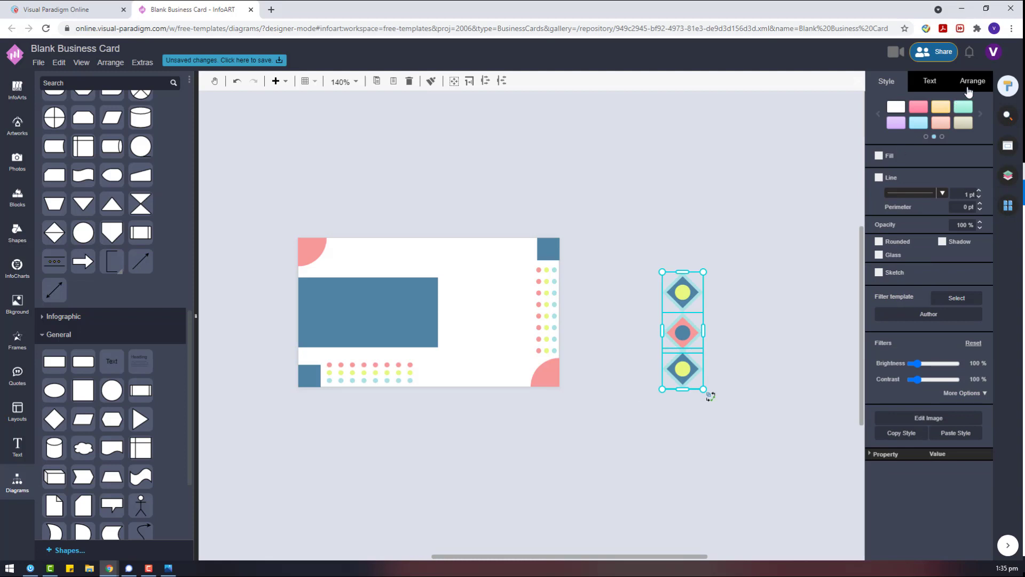
key(ctrl+c)
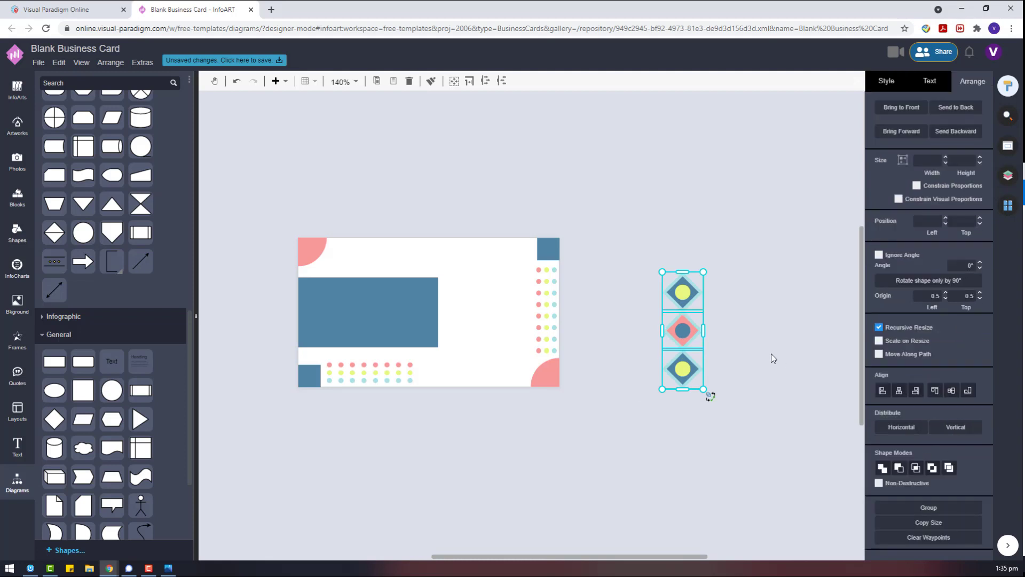
Paste a second column of three diamonds beside the originals.
key(ctrl+v)
drag(791, 411, 728, 333)
click(692, 303)
shift+click(686, 335)
shift+click(692, 365)
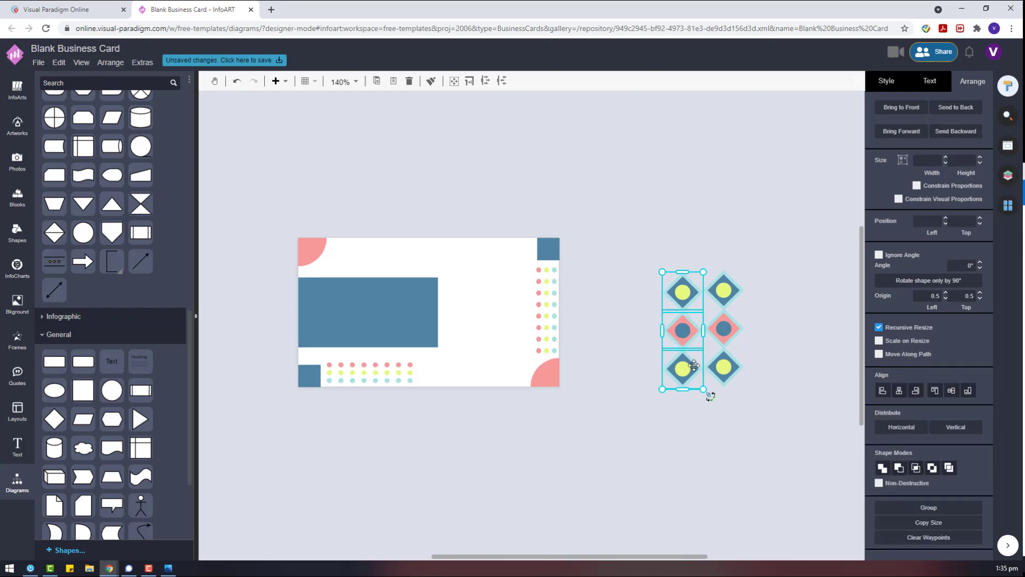
shift+click(708, 364)
click(804, 367)
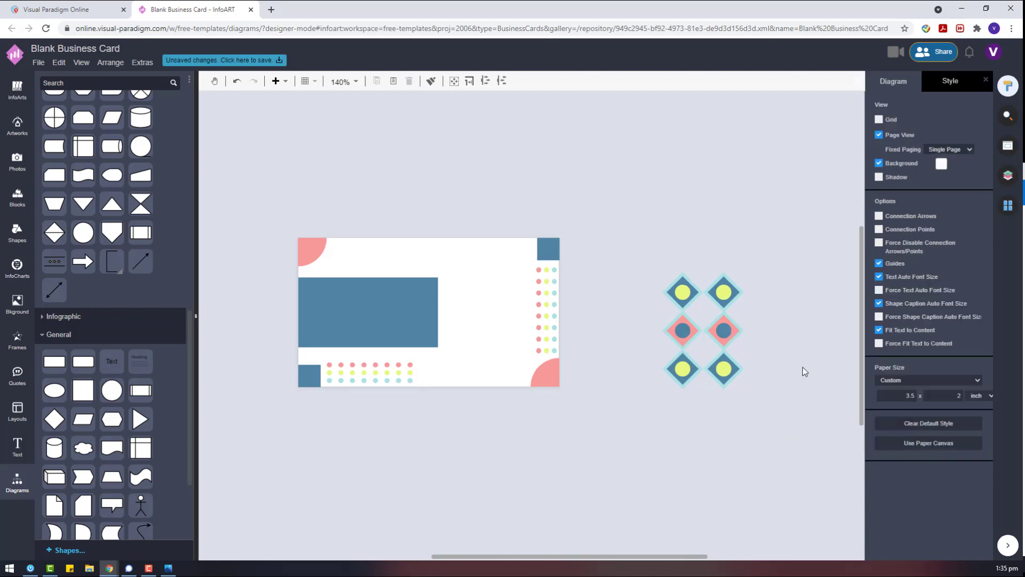
Pull a small diamond out below the grid, duplicate it, and fill the copy pink.
click(690, 370)
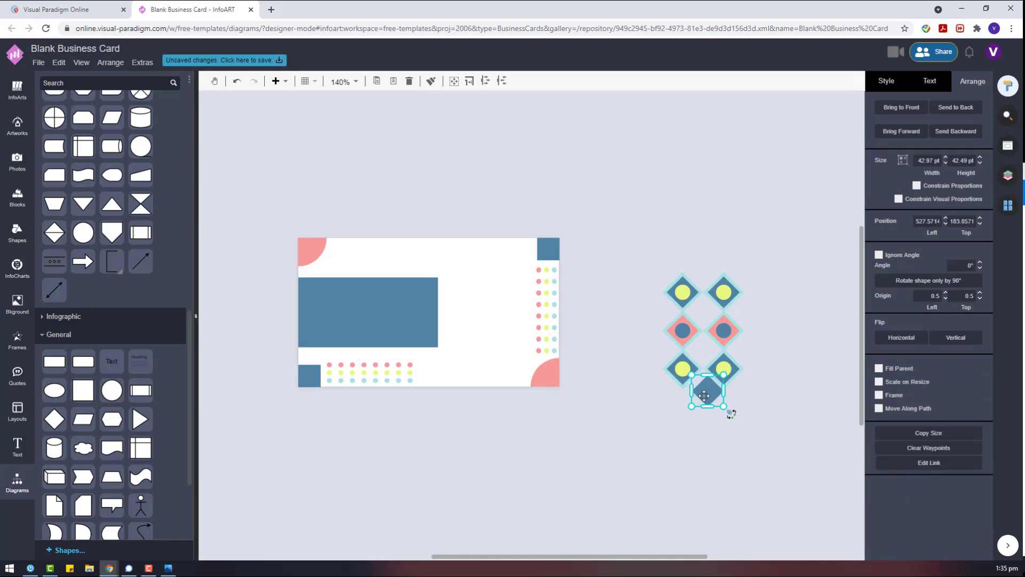
drag(694, 376, 582, 414)
click(767, 334)
click(599, 395)
click(887, 81)
click(977, 157)
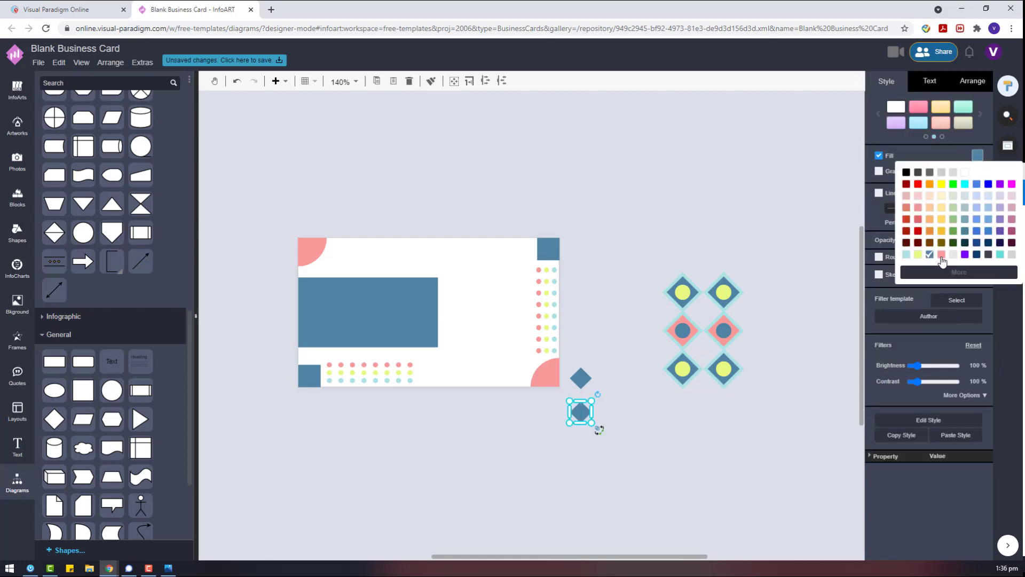
click(943, 260)
Move the small diamonds into the grid, nudging the blue one down into the centre.
drag(630, 442, 561, 353)
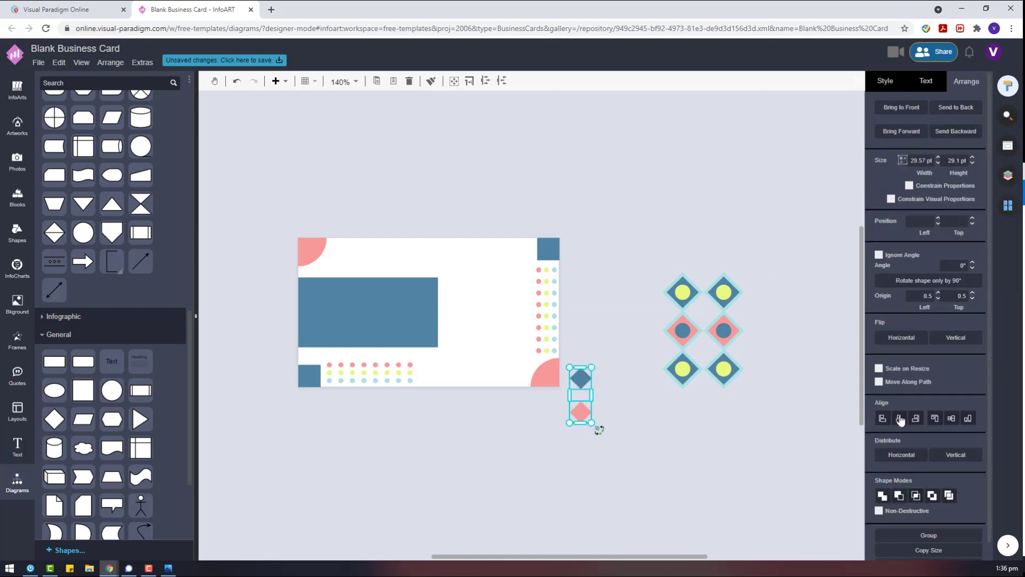
drag(581, 416, 708, 357)
key(Escape)
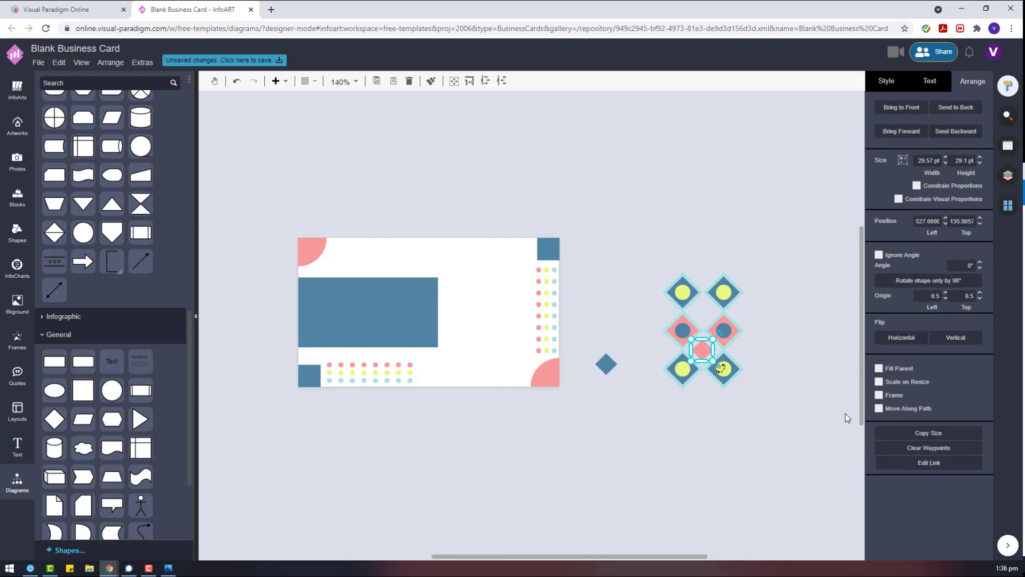
click(774, 422)
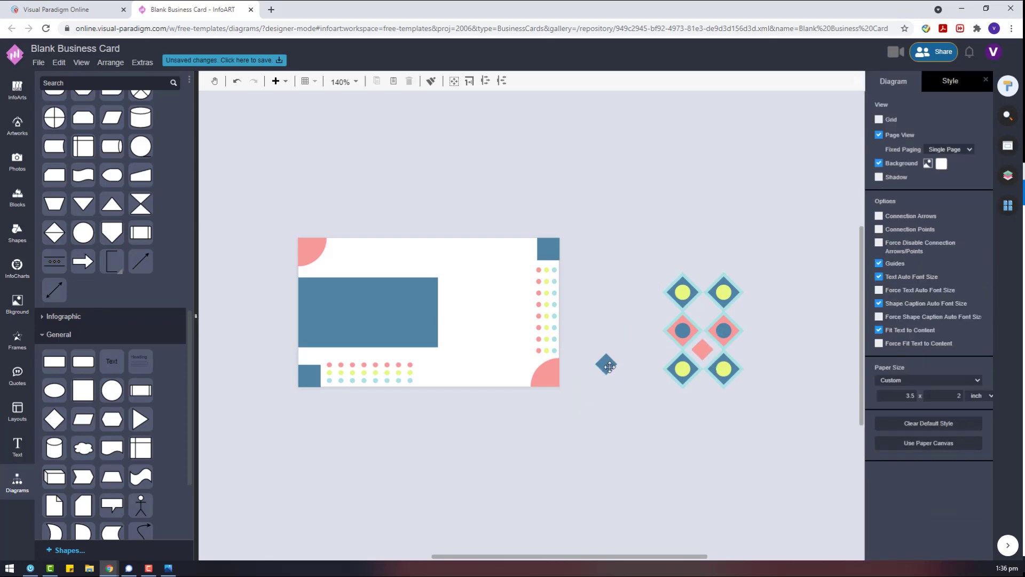
drag(608, 366, 703, 311)
click(778, 328)
click(711, 314)
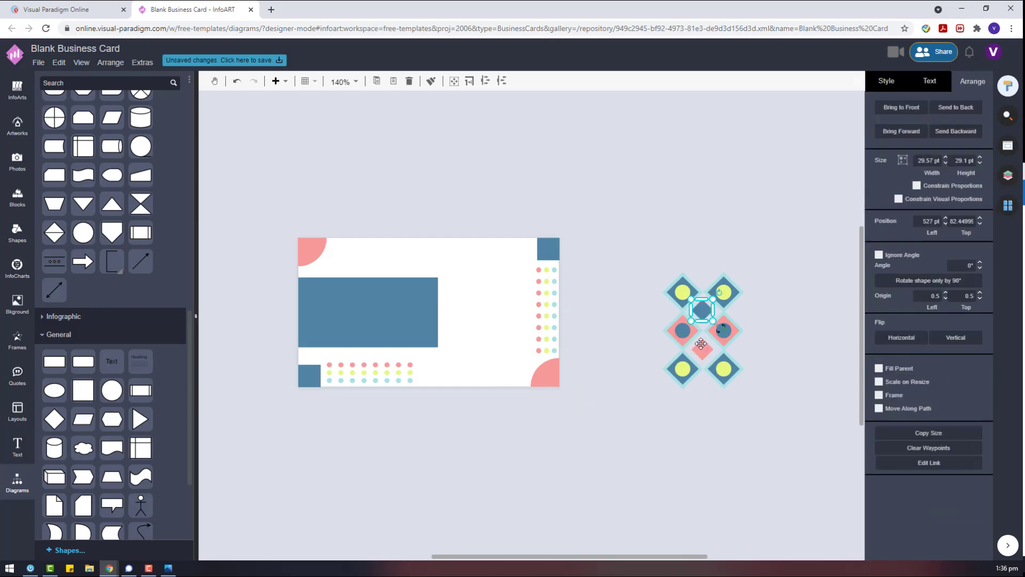
click(770, 342)
click(700, 309)
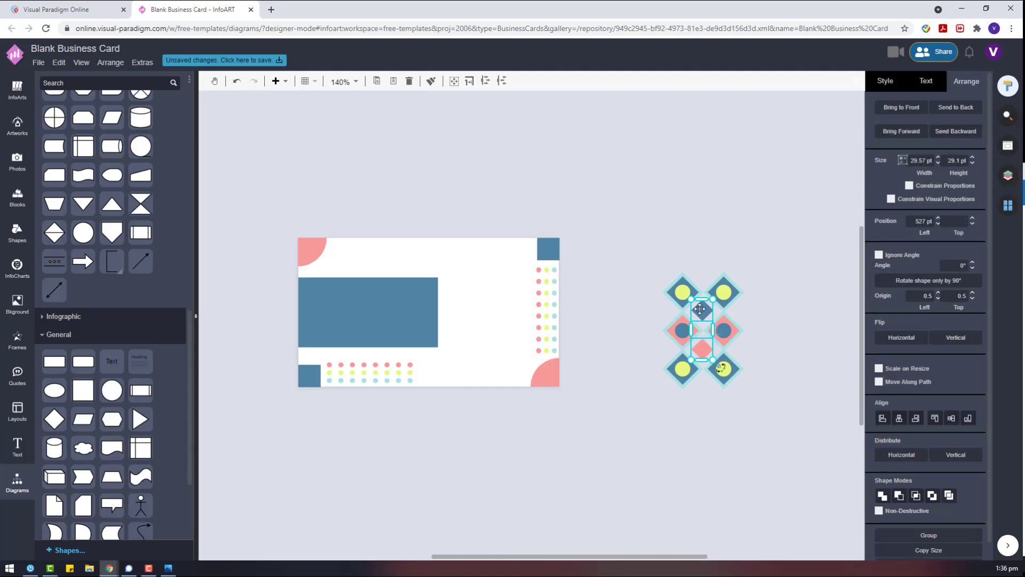
key(Down)
Add a small triangle beside the diamond grid and a copy on its right side.
drag(140, 419, 657, 330)
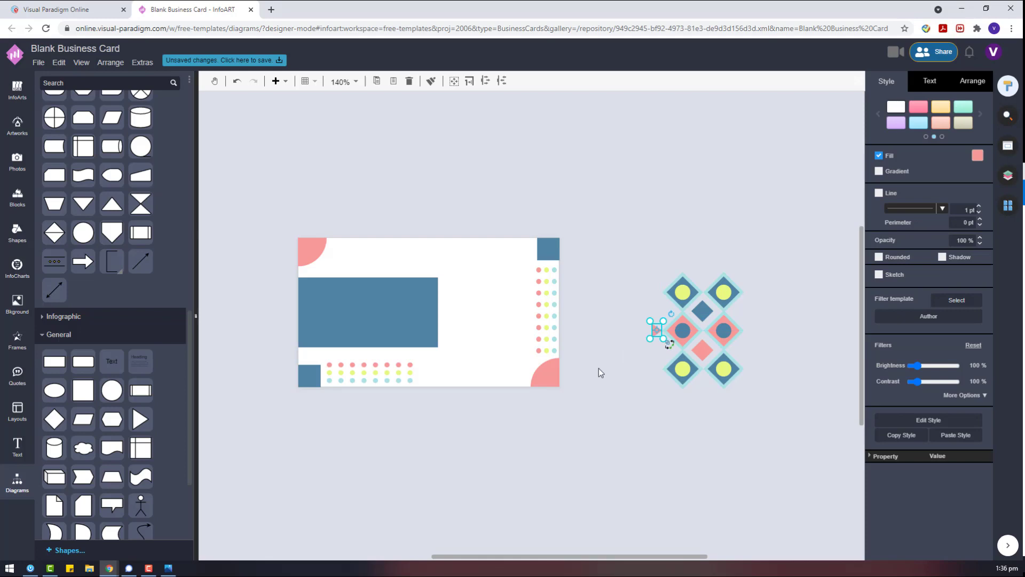
key(ctrl+c)
key(ctrl+v)
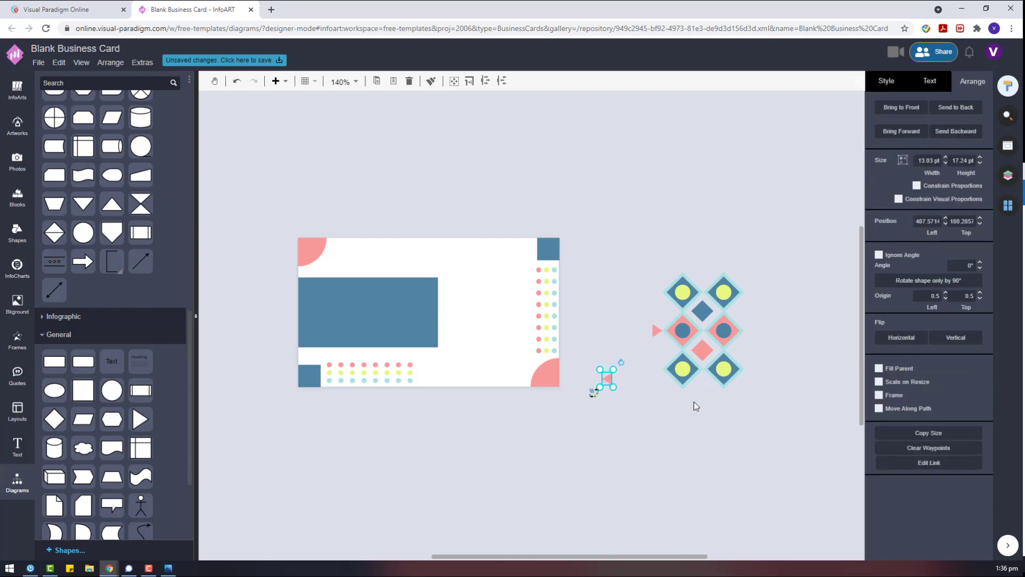
click(588, 398)
drag(607, 379, 750, 330)
click(771, 361)
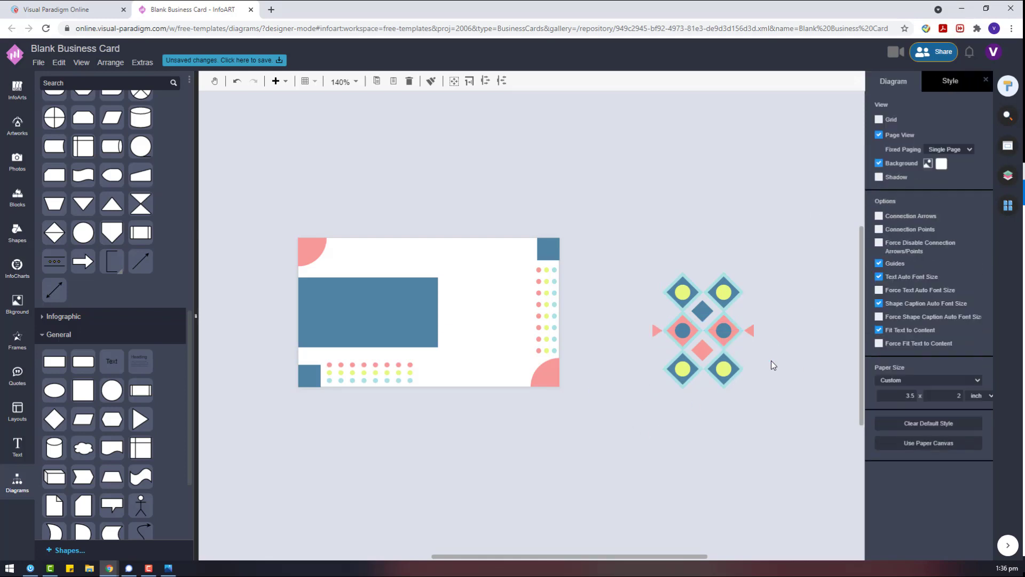
Group the whole diamond pattern with Ctrl+G and move it onto the card's right half.
drag(807, 436, 586, 216)
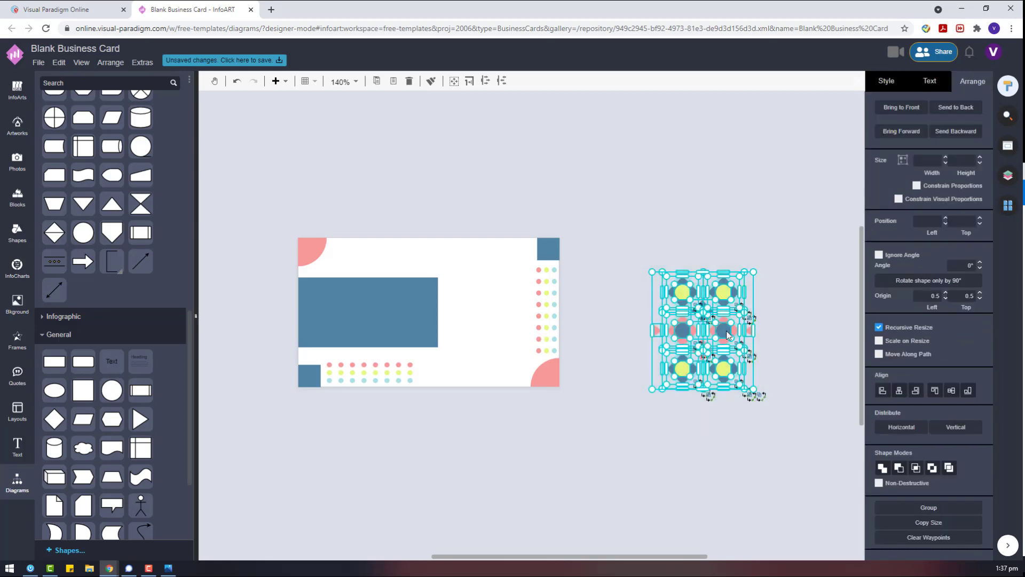
key(ctrl+g)
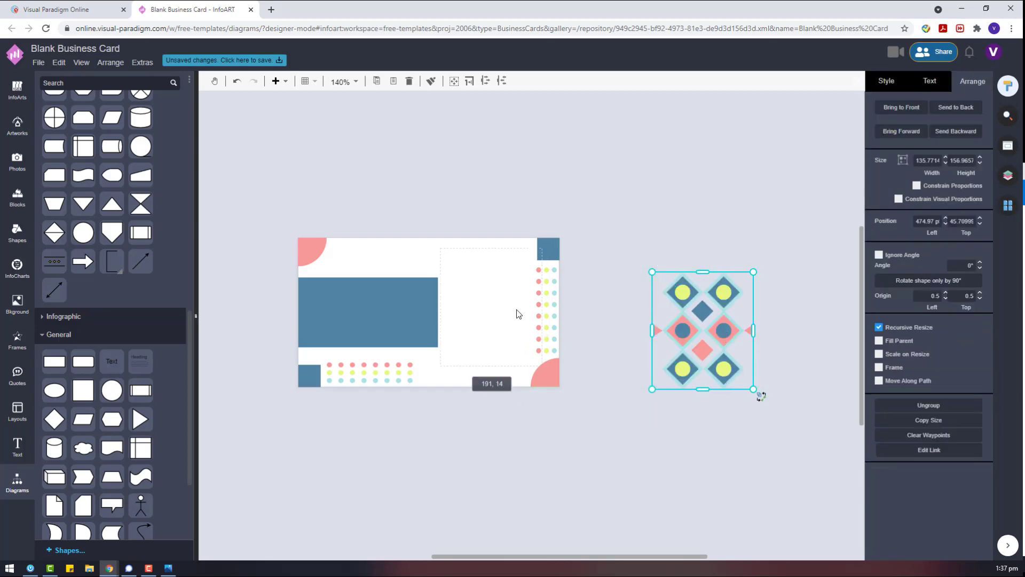
drag(517, 314, 504, 307)
click(567, 324)
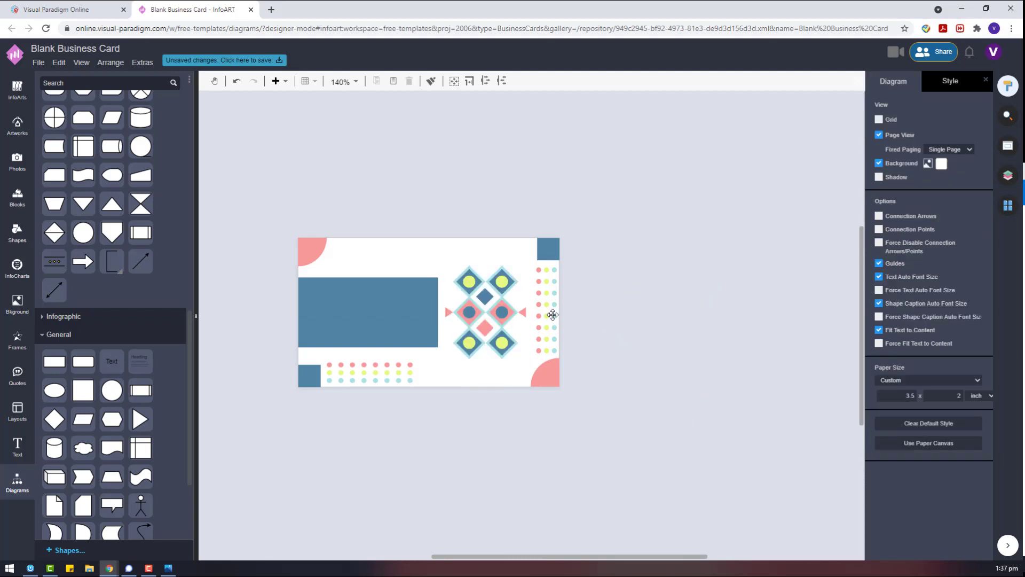
click(553, 315)
Delete the dotted column and duplicate the blue rectangle and corner square below the card.
click(618, 326)
click(556, 318)
key(Delete)
click(373, 331)
drag(369, 344, 608, 444)
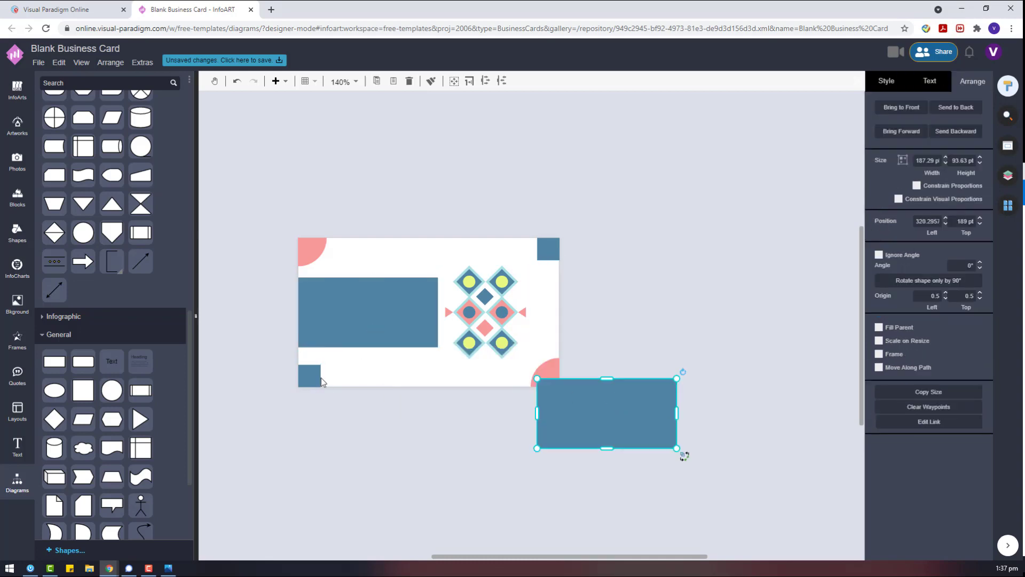
click(309, 375)
drag(310, 375, 422, 408)
drag(54, 420, 362, 425)
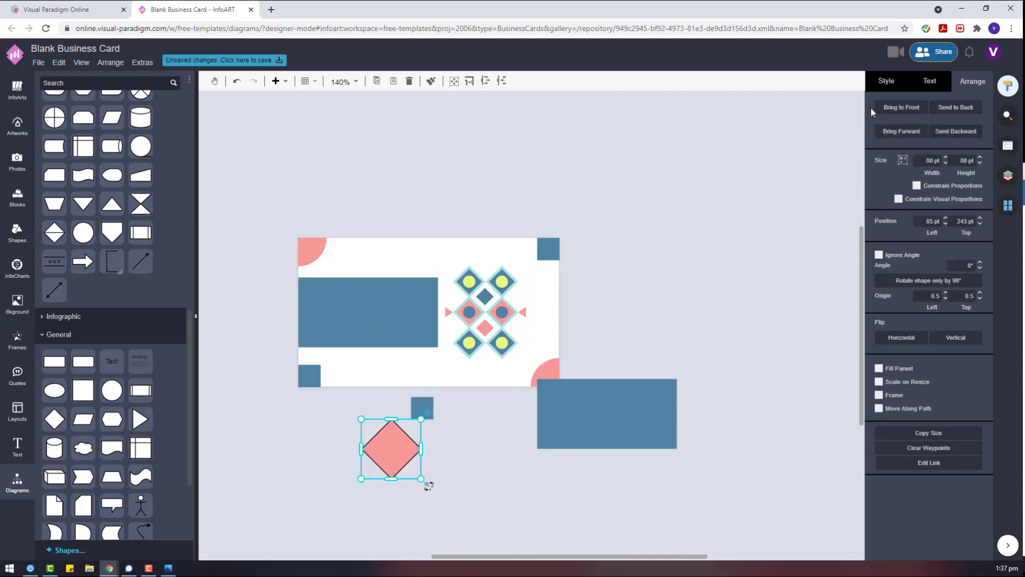
Shape the rectangle copy into a thin light cyan bar and delete the leftover diamond and square.
drag(637, 395, 393, 379)
click(978, 155)
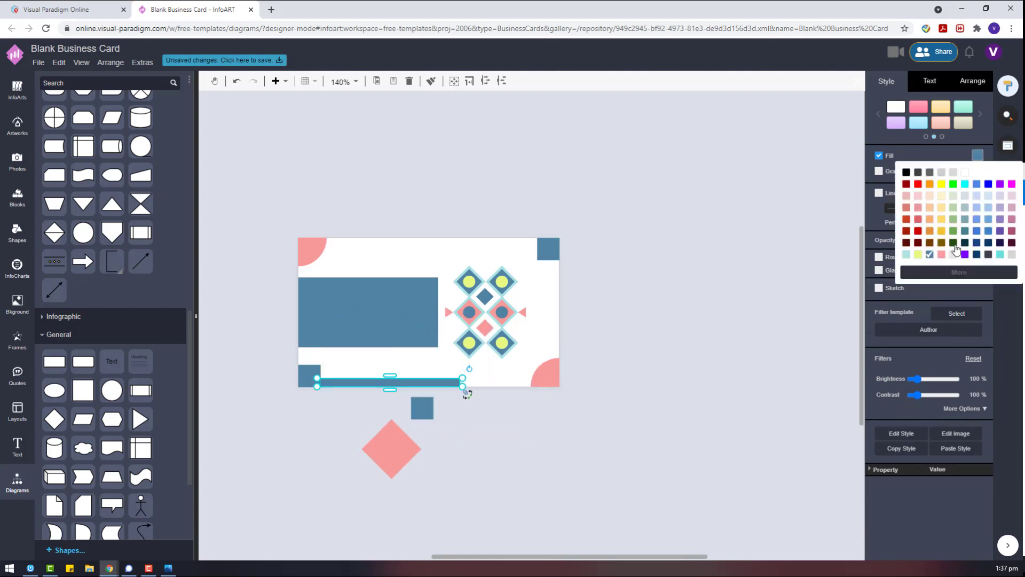
click(909, 258)
click(406, 465)
key(Delete)
click(422, 407)
key(Delete)
Duplicate the cyan bar, fill the copy pink, and stack it along the card's bottom.
click(397, 380)
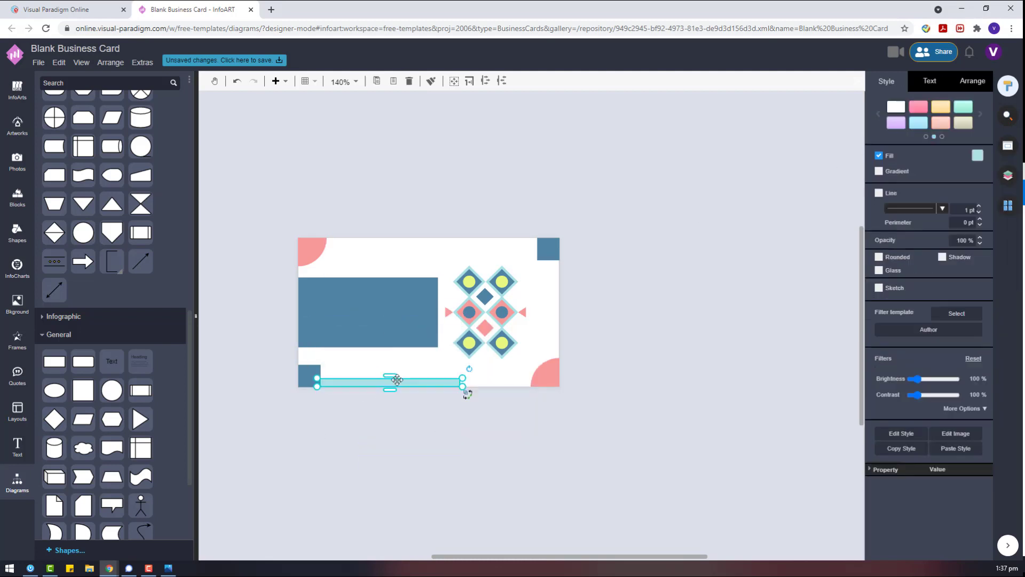
key(ctrl+c)
key(ctrl+v)
click(977, 156)
click(956, 256)
drag(836, 297, 390, 363)
click(978, 155)
click(942, 254)
Make both bars thinner and shorten them to match the blue rectangle's width.
click(566, 465)
drag(476, 375, 474, 396)
click(474, 397)
click(452, 371)
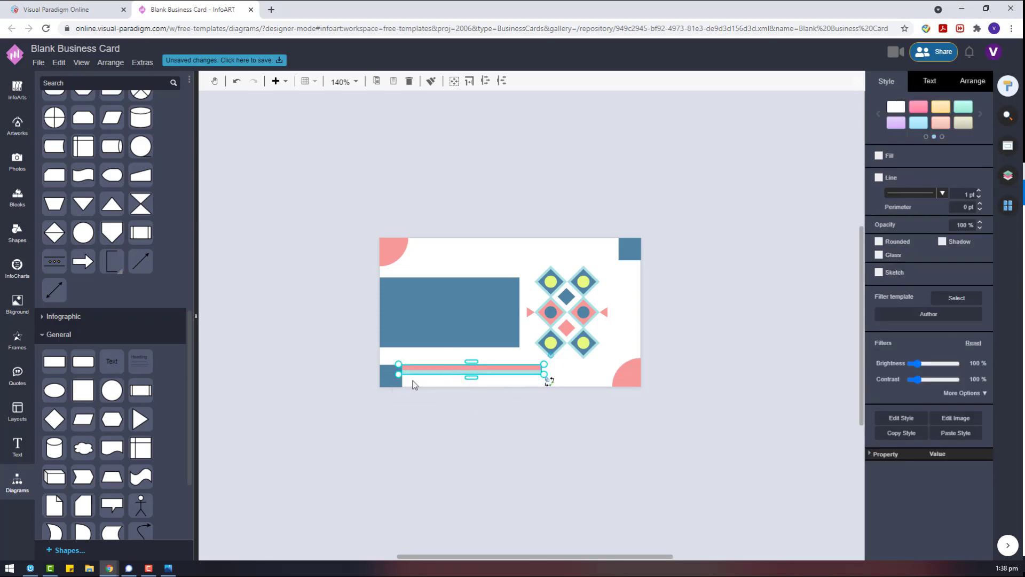
shift+click(391, 378)
click(460, 370)
scroll(534, 376, up, 5)
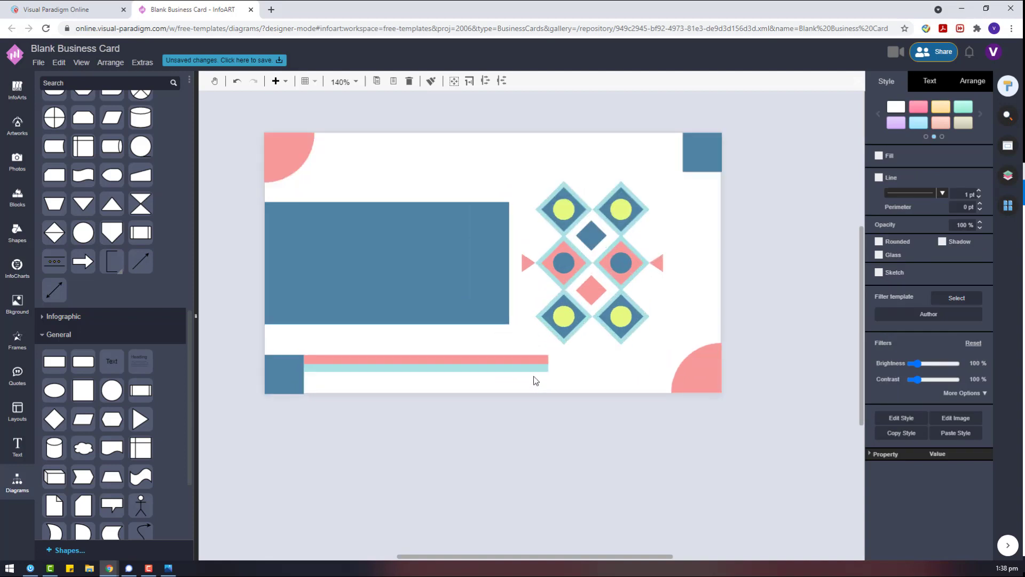
drag(556, 357, 806, 412)
Turn the bar copy upright and place it along the card's right edge.
scroll(715, 388, down, 3)
drag(713, 415, 611, 489)
drag(622, 400, 704, 290)
click(733, 211)
scroll(735, 209, up, 1)
click(694, 211)
click(703, 252)
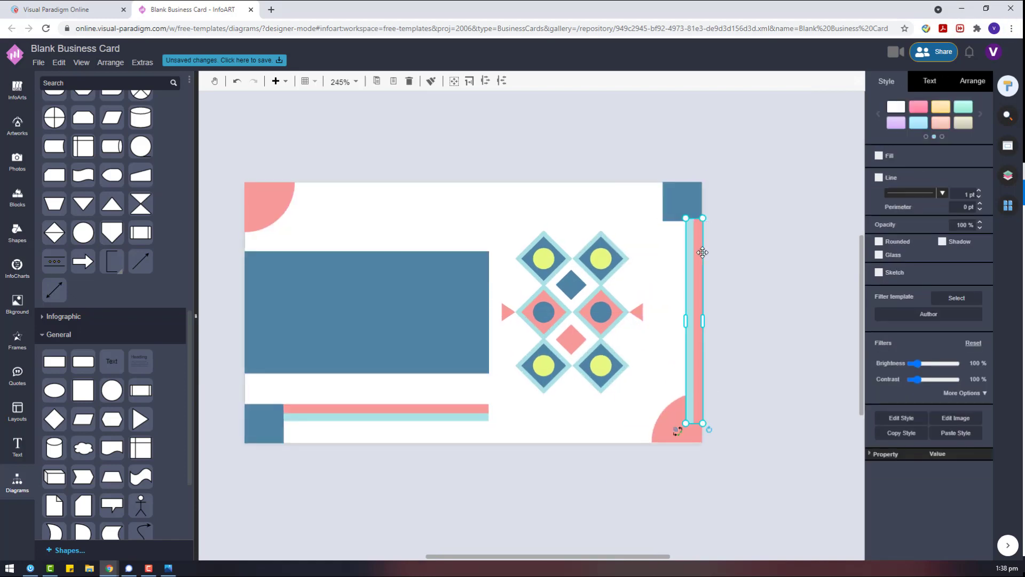
scroll(738, 395, up, 4)
Bring the pink corner quarter-circle in front of the upright stripe.
click(617, 459)
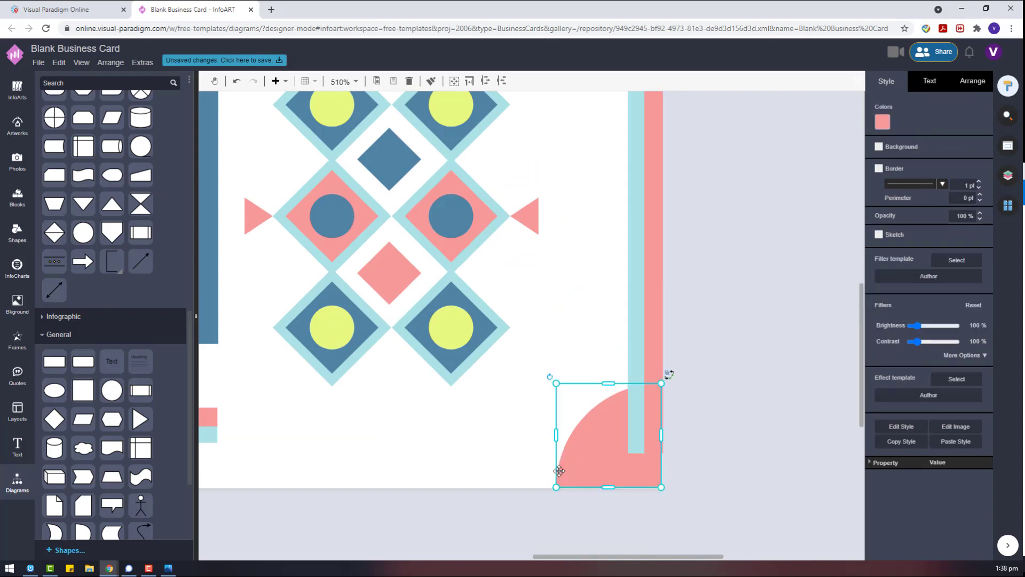
right_click(579, 465)
mouse_move(721, 473)
click(788, 472)
click(729, 408)
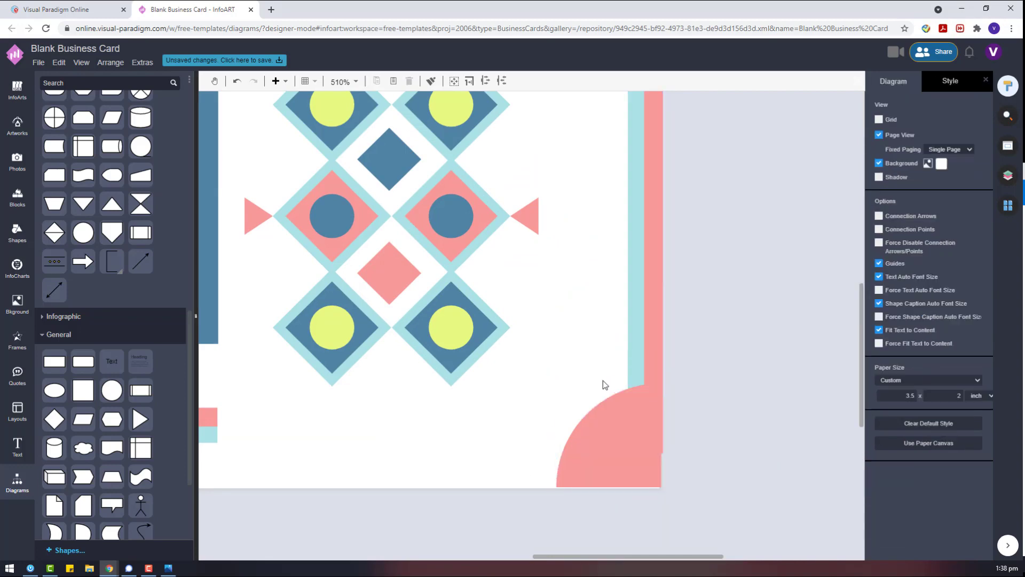
scroll(604, 381, down, 3)
Select the quarter-circle and stripe together, undoing an accidental quarter-circle move.
click(624, 299)
click(715, 328)
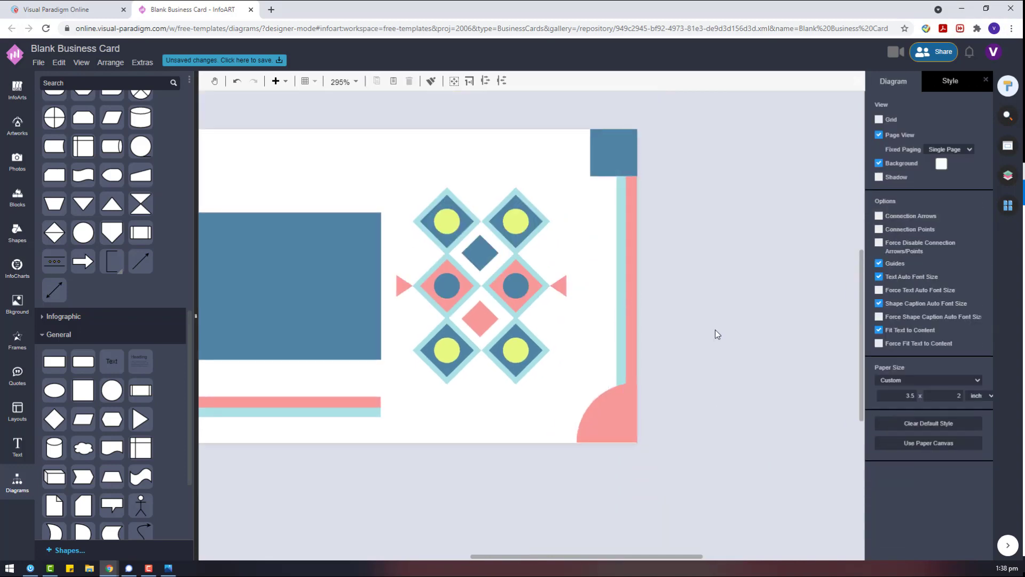
click(631, 400)
shift+click(627, 316)
click(972, 81)
drag(614, 411, 727, 411)
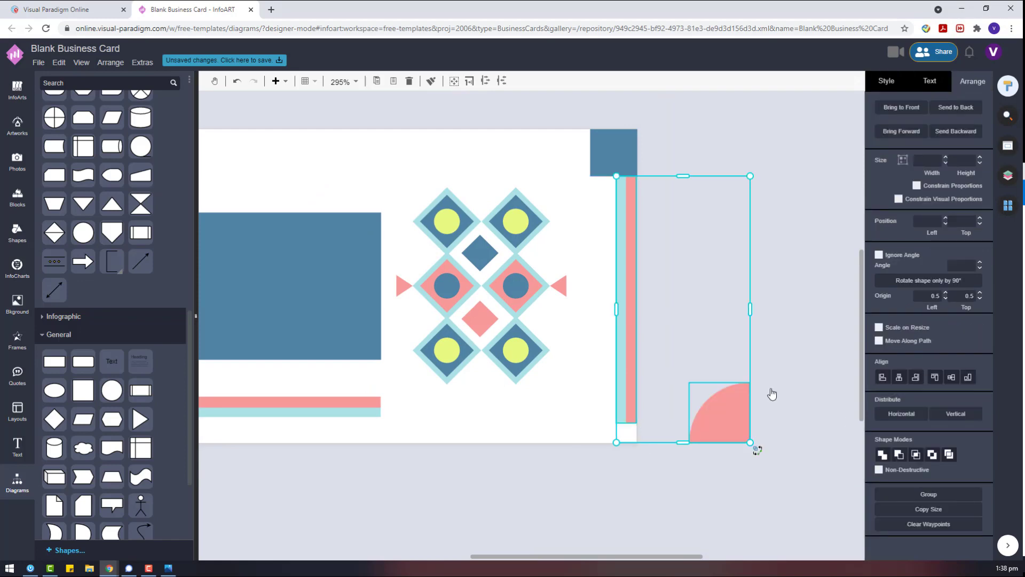
click(755, 387)
key(ctrl+z)
scroll(626, 387, down, 3)
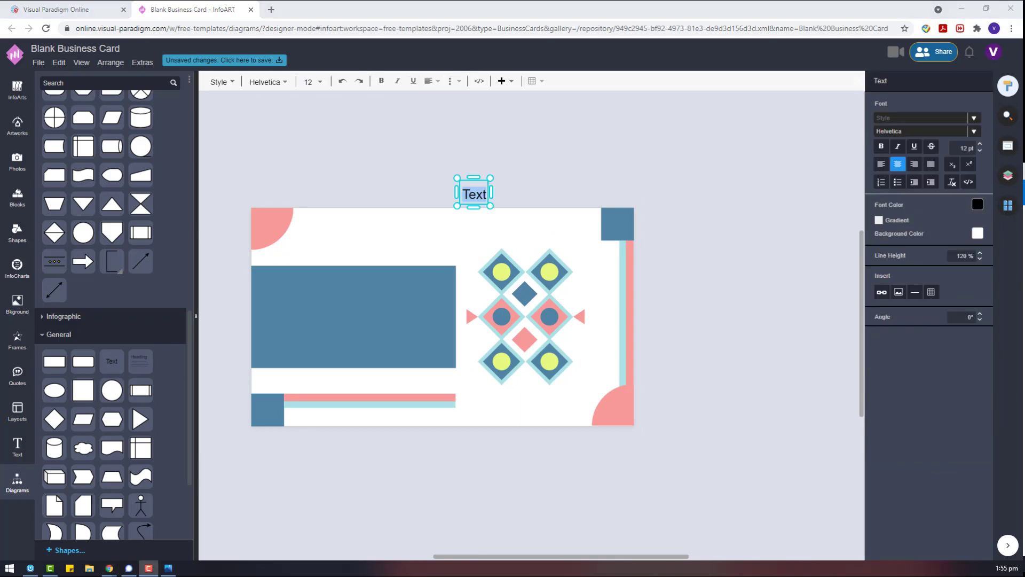
Make the new text salmon pink in the Abril Fatface font and move it up.
click(977, 203)
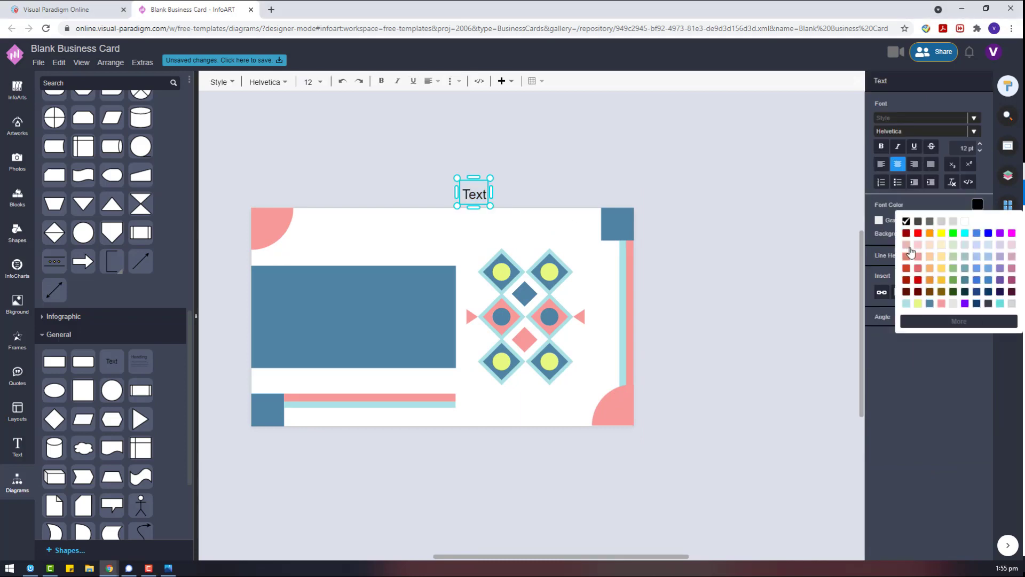
click(940, 305)
click(492, 210)
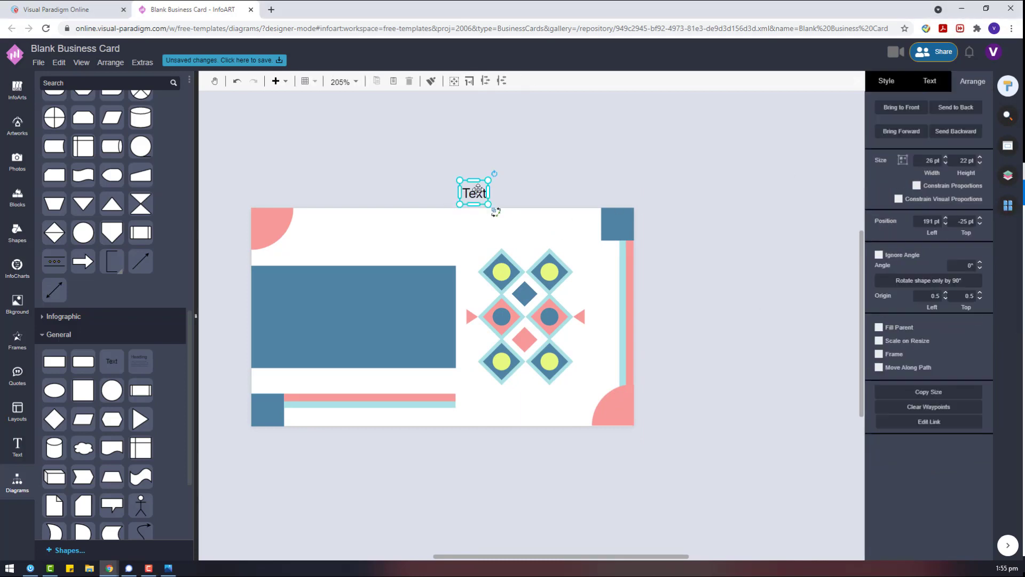
click(978, 201)
click(942, 301)
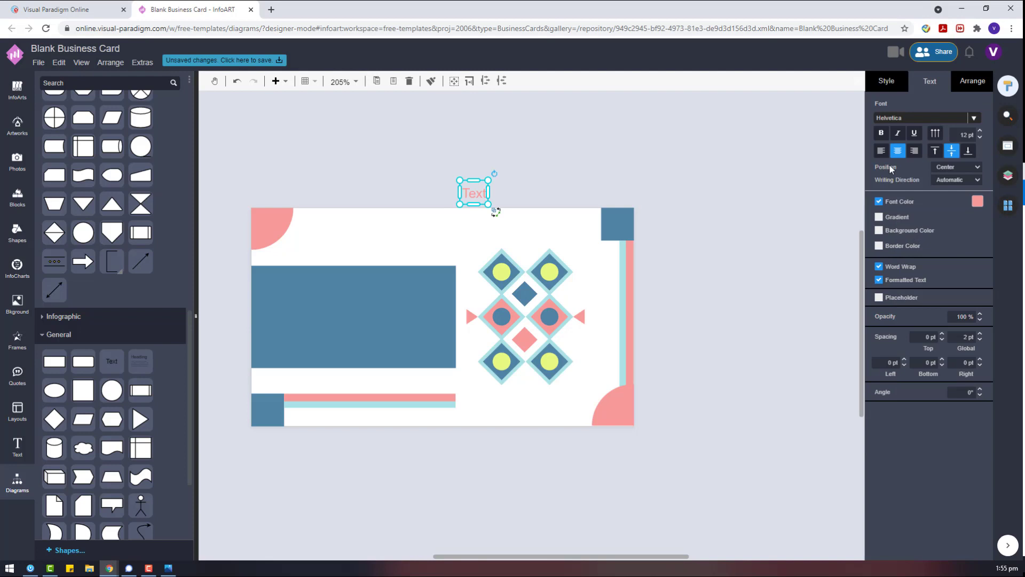
click(925, 118)
click(865, 213)
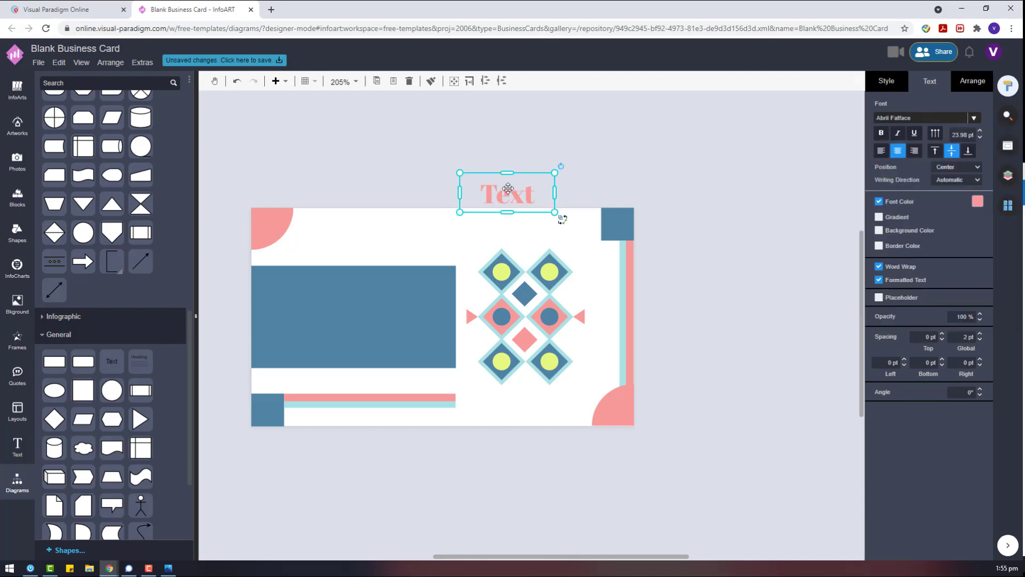
drag(508, 188, 559, 178)
Change the wording to FASHION and move it onto the card's blue box.
double_click(558, 177)
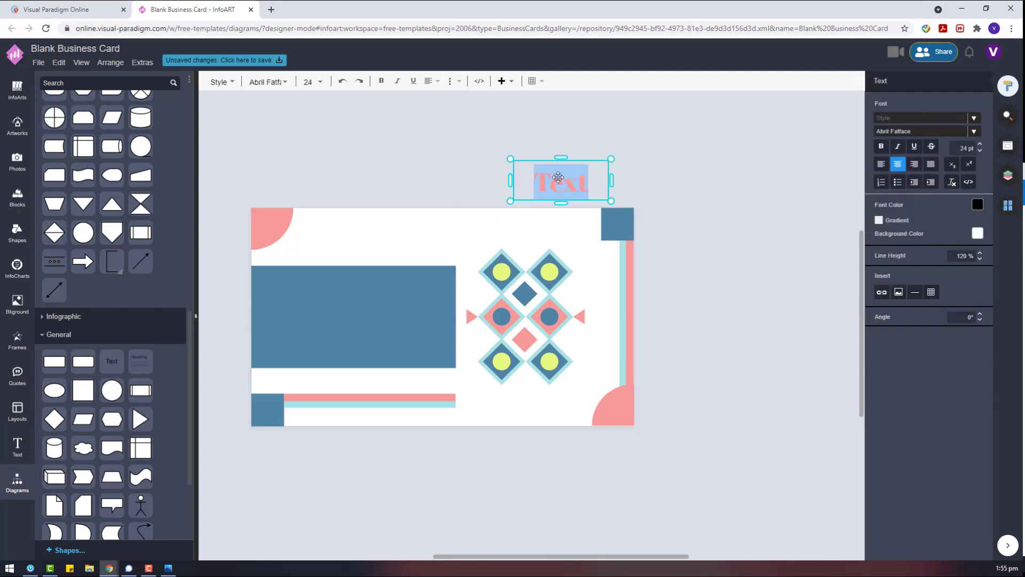
text(MARIA)
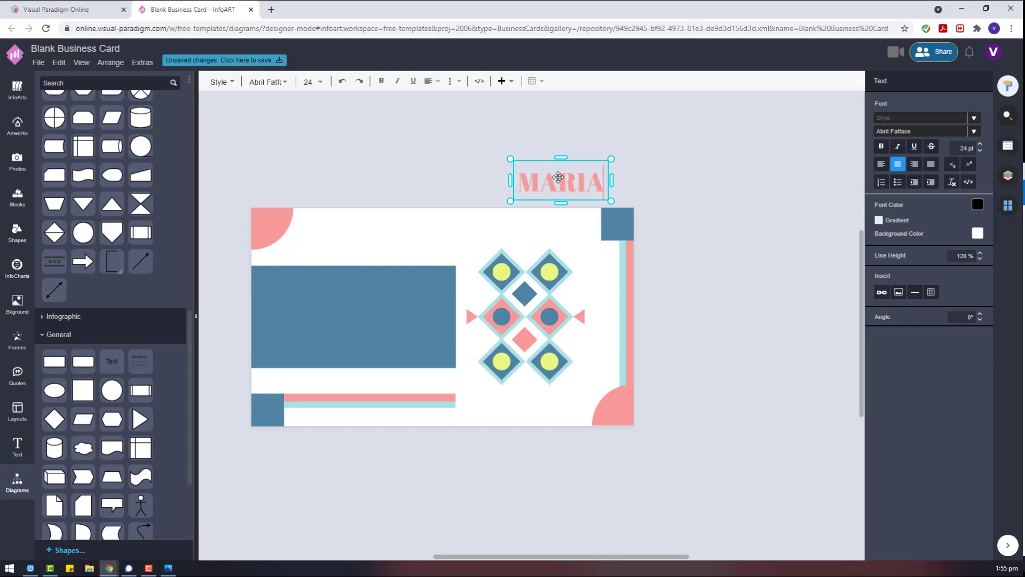
text( N)
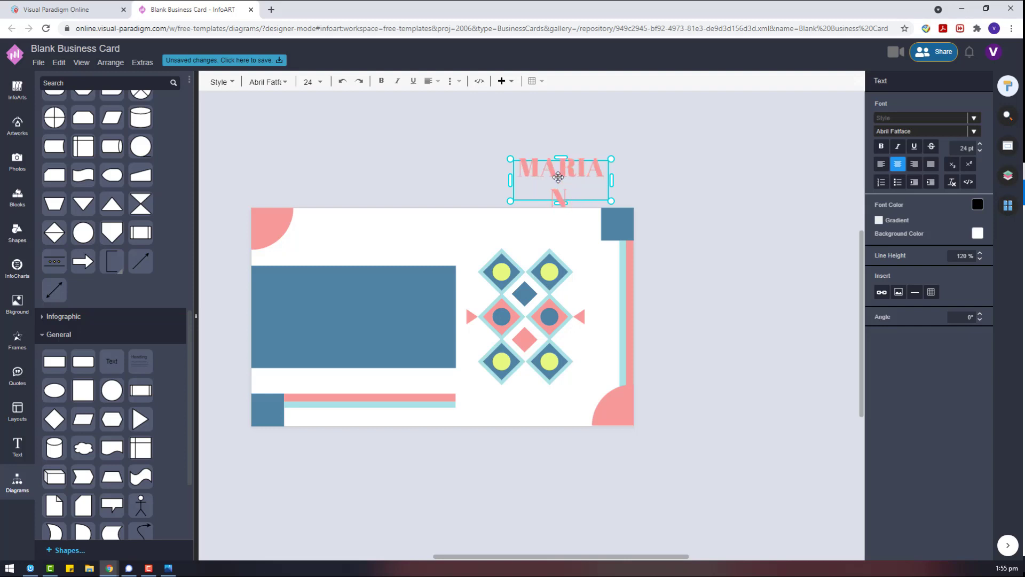
key(BackSpace)
key(BackSpace)
key(BackSpace)
key(BackSpace)
key(BackSpace)
key(BackSpace)
key(BackSpace)
text(F)
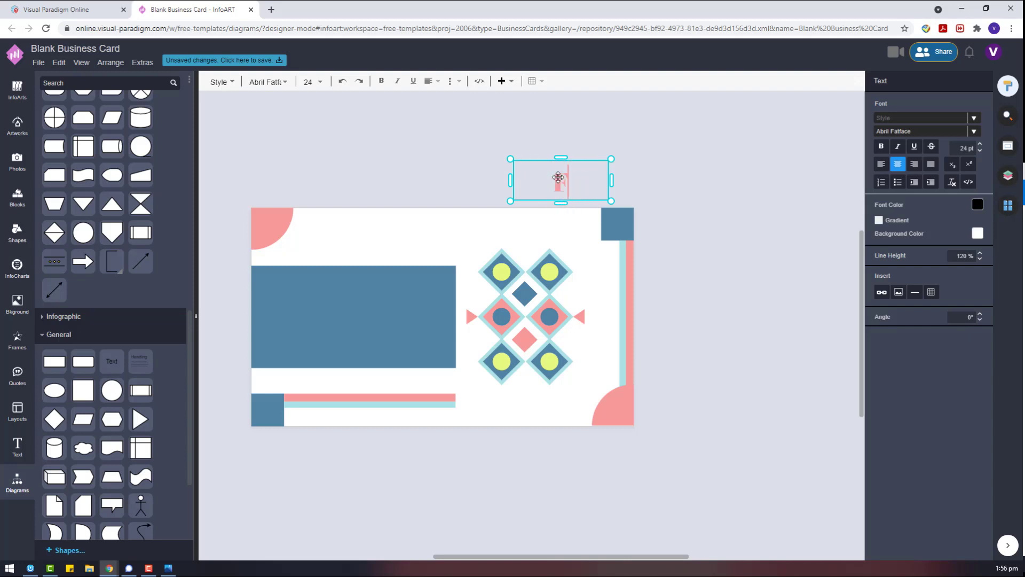
text(ASHION)
key(Escape)
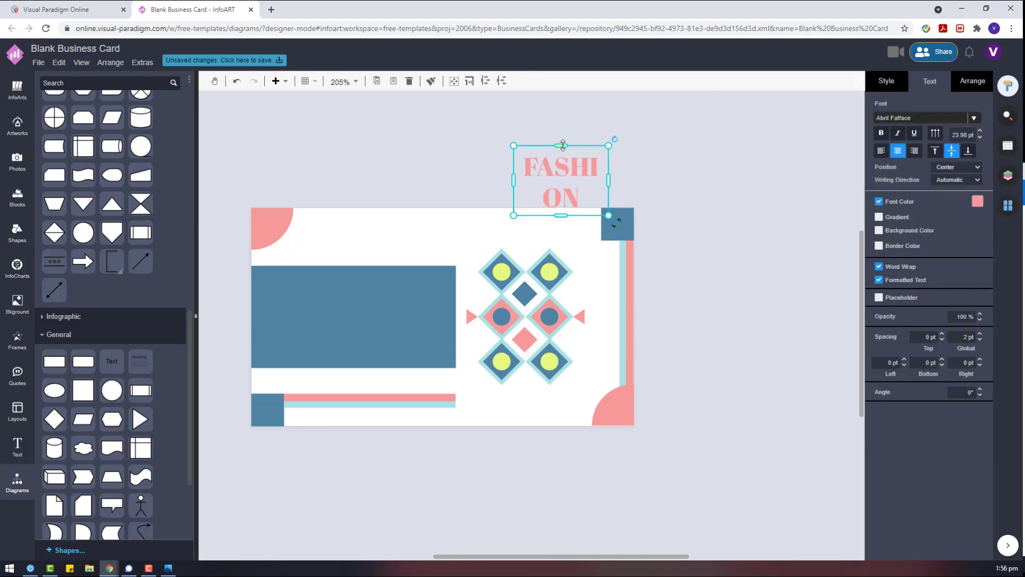
drag(611, 201, 383, 295)
Make FASHION yellow, enlarge it, and place it with a copy above the card.
click(978, 201)
click(929, 308)
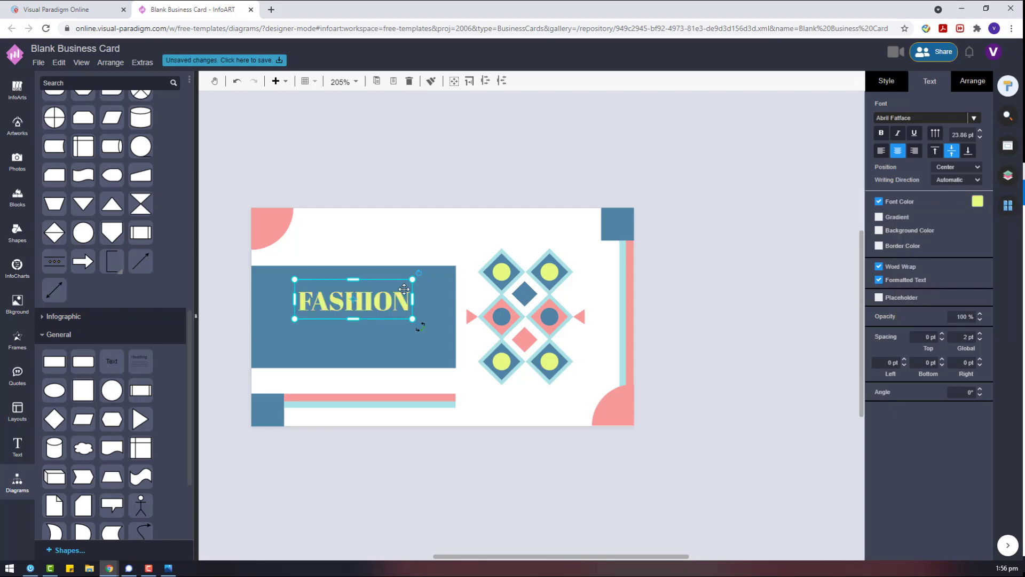
drag(420, 327, 440, 334)
click(972, 81)
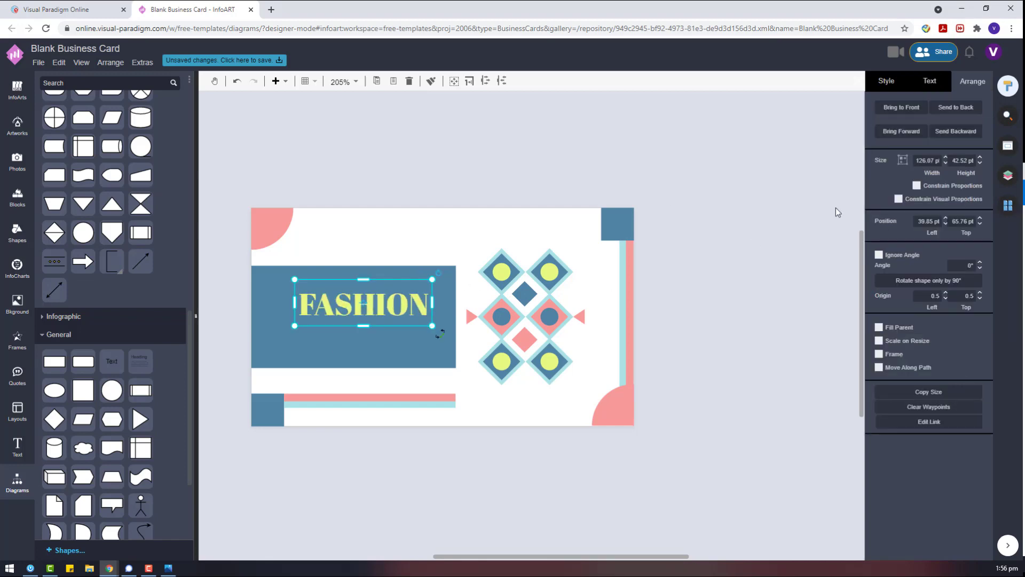
drag(363, 303, 857, 135)
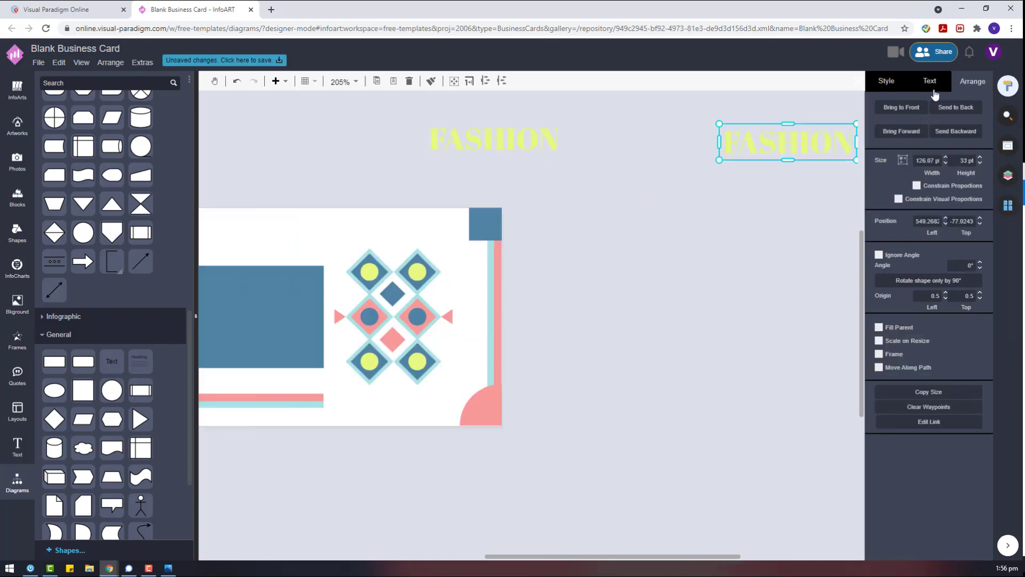
Set the copy to white Abel at 15 pt and place it under the yellow FASHION.
click(926, 119)
click(940, 176)
click(977, 201)
click(953, 229)
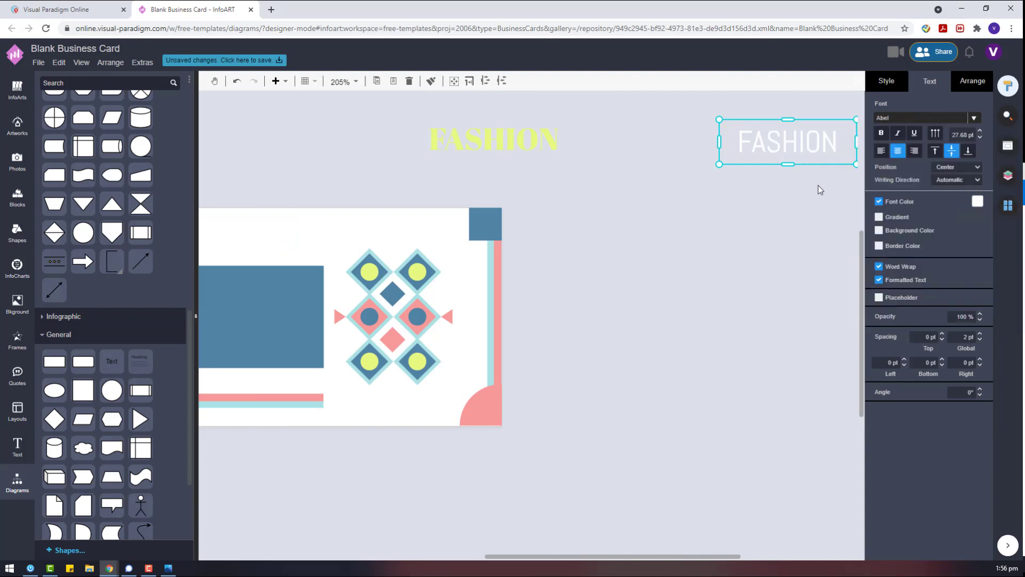
click(954, 135)
text(15)
key(Return)
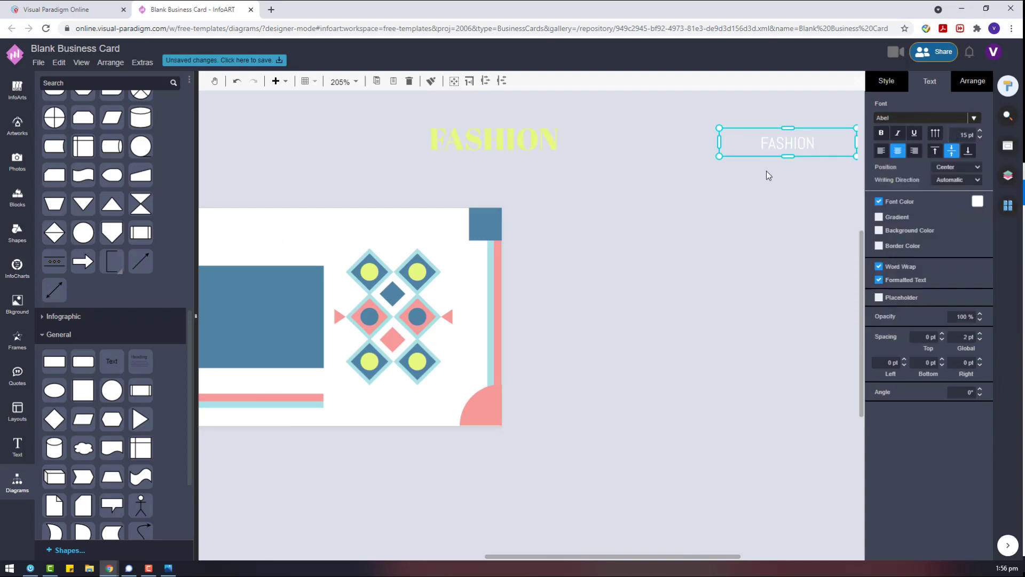
drag(787, 144, 481, 171)
click(494, 136)
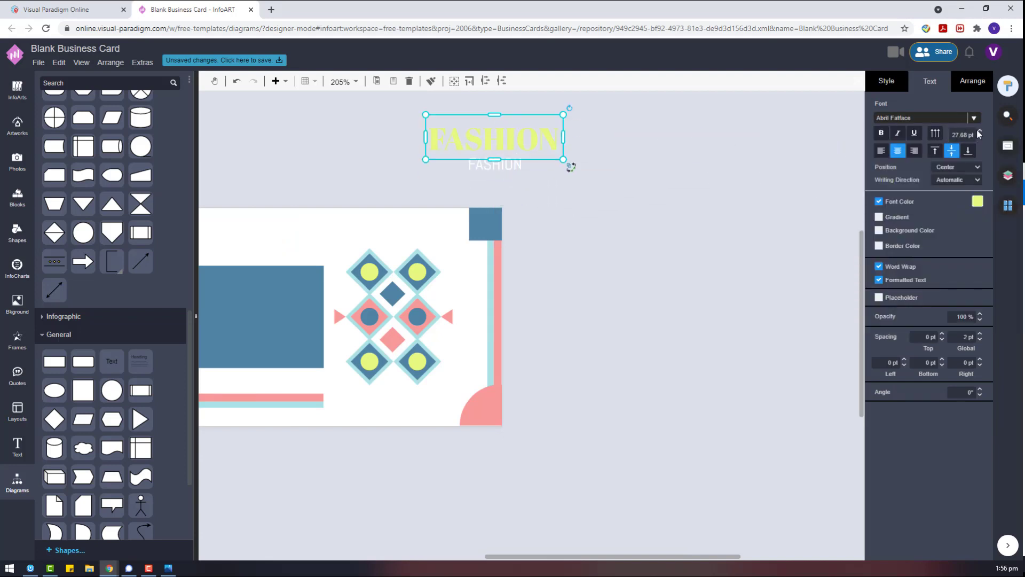
click(495, 165)
double_click(494, 165)
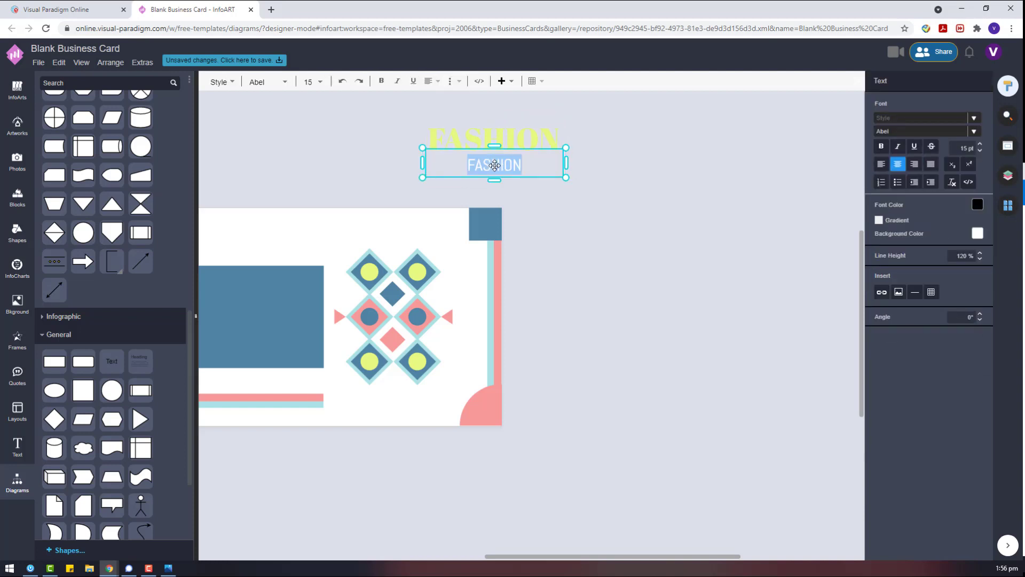
Retype the white copy as TEXTILE DESIGNER.
key(BackSpace)
text(TEXTILE)
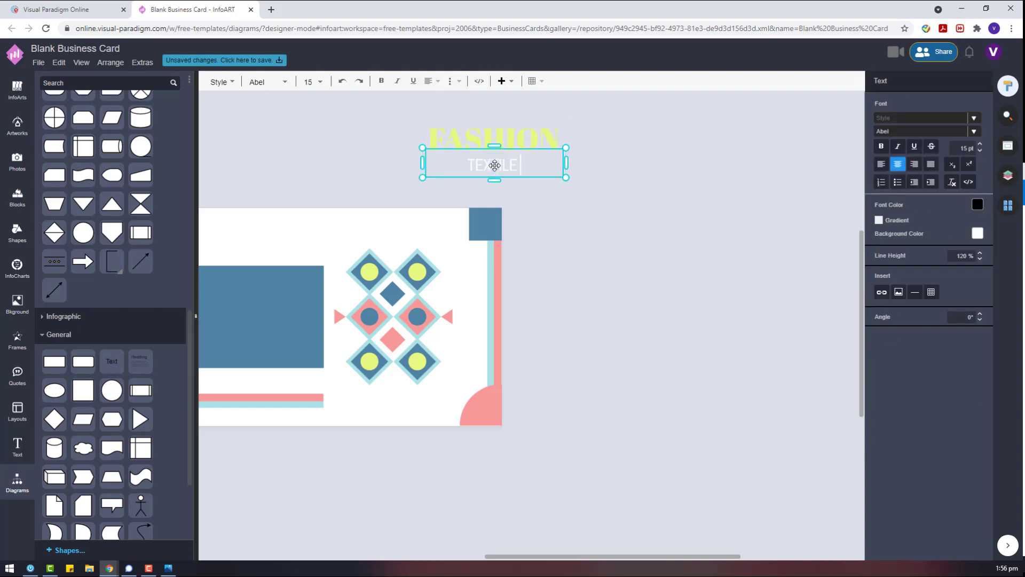
text( DESIGNER)
click(359, 105)
Set TEXTILE DESIGNER in the Amiko font and raise its size to 11.25 pt.
click(566, 179)
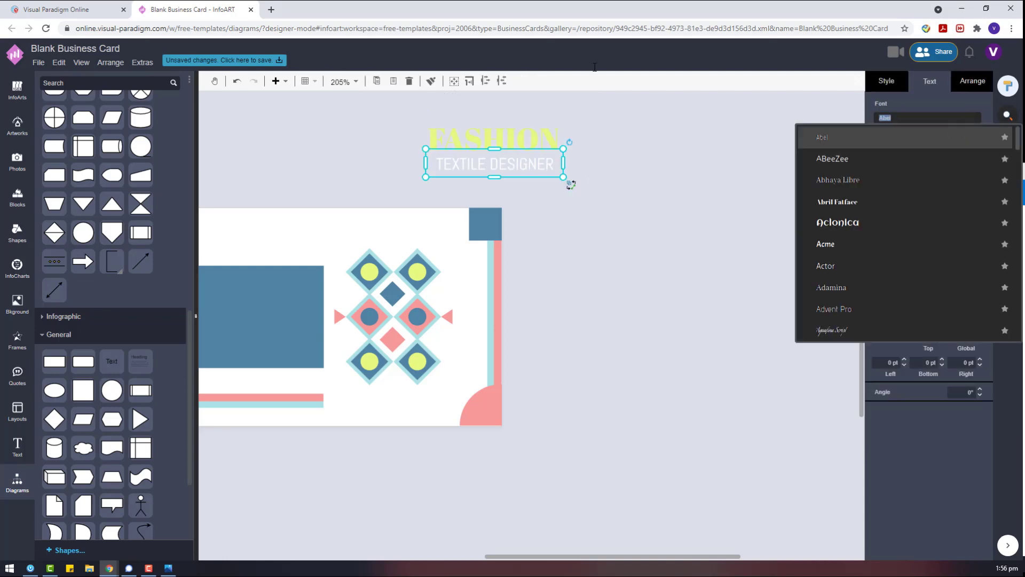
scroll(918, 278, down, 10)
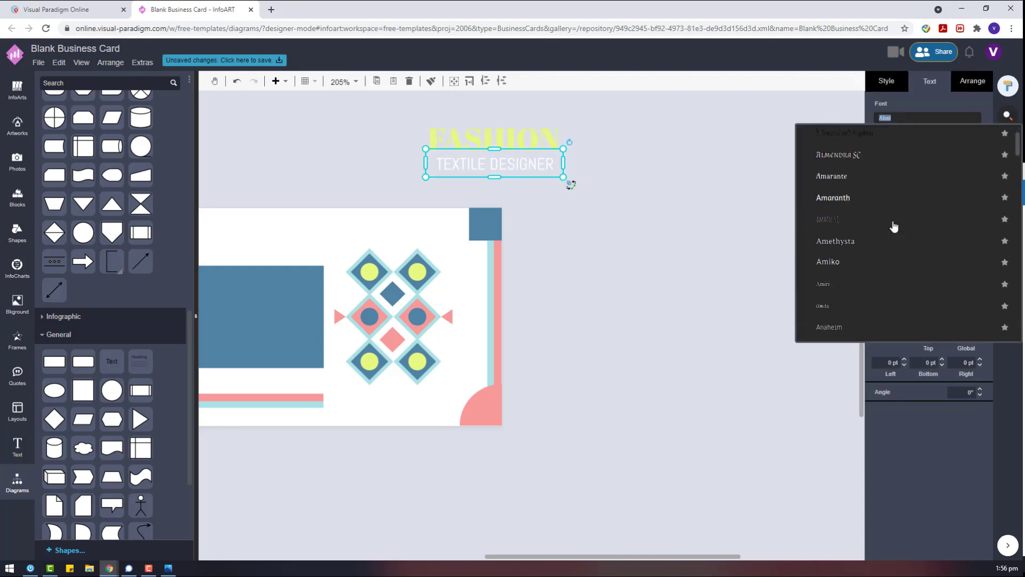
scroll(894, 226, down, 3)
click(967, 158)
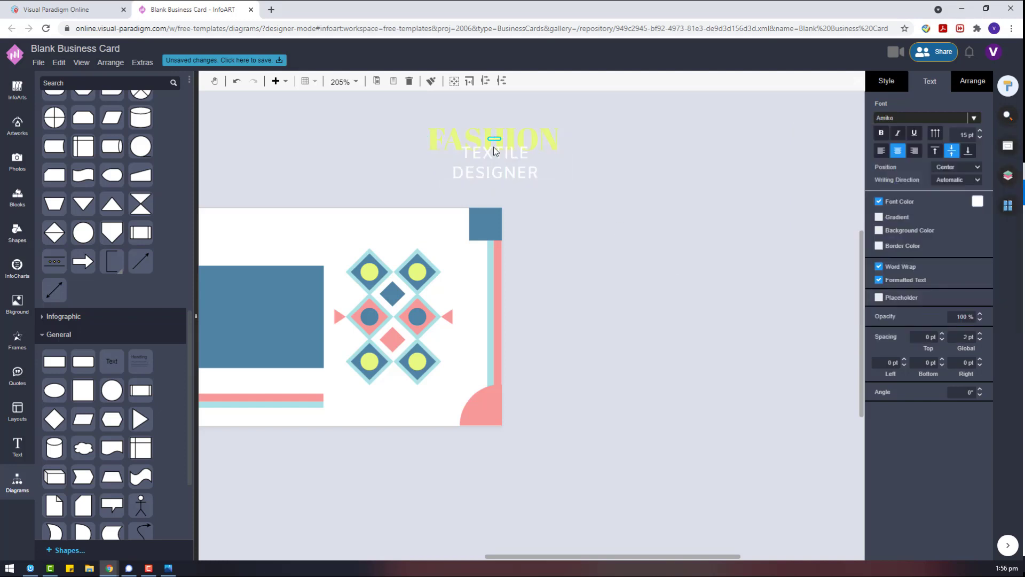
click(968, 84)
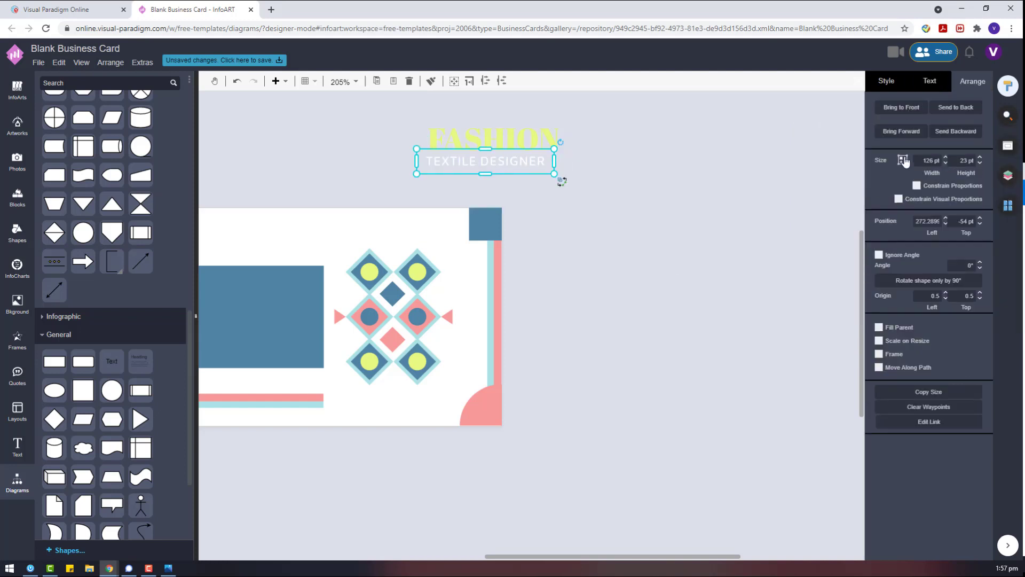
click(929, 82)
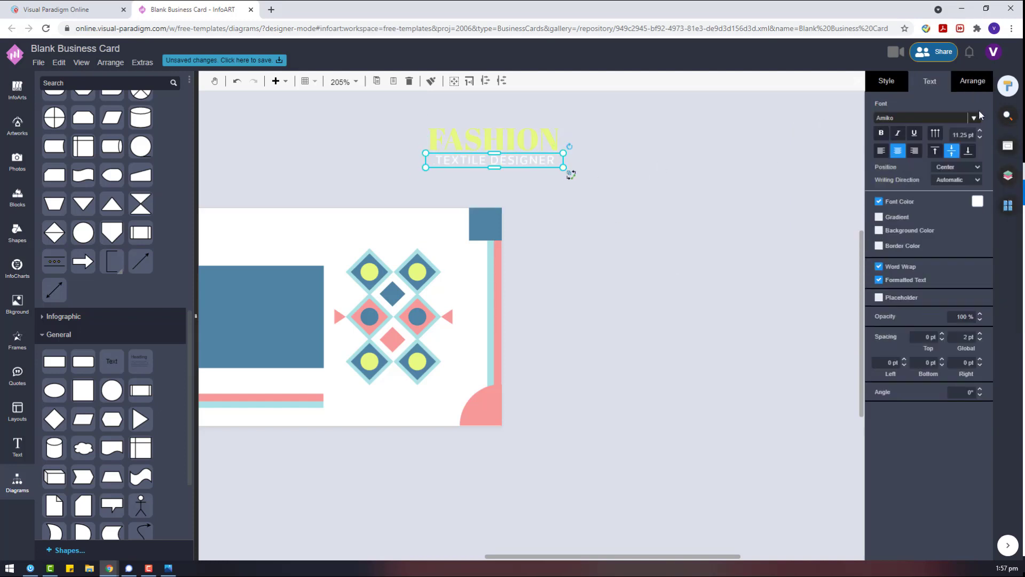
click(980, 132)
click(980, 132)
Shrink the subtitle and move FASHION and TEXTILE DESIGNER onto the blue box.
click(980, 137)
drag(639, 199, 374, 131)
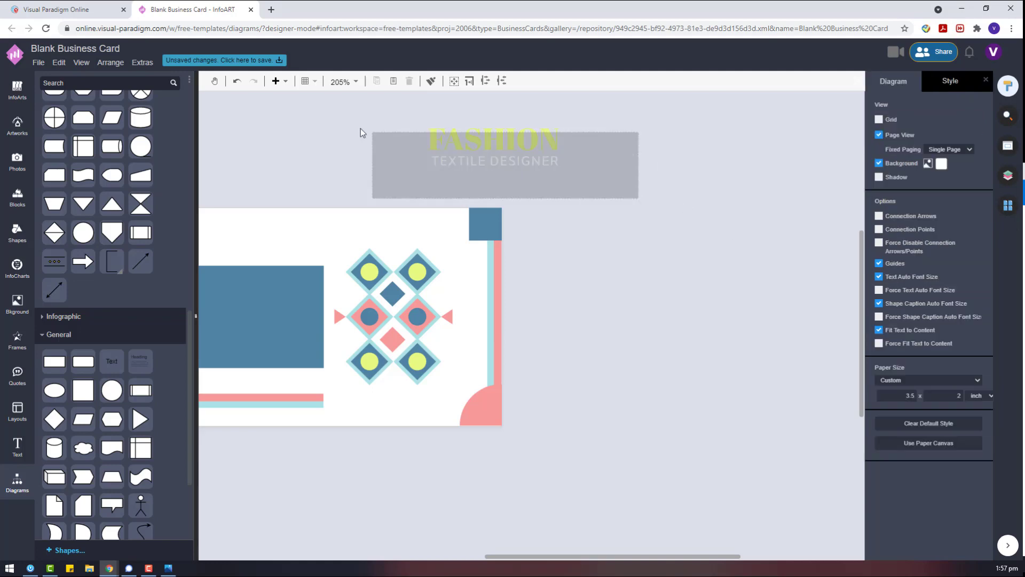
drag(625, 197, 351, 88)
click(980, 85)
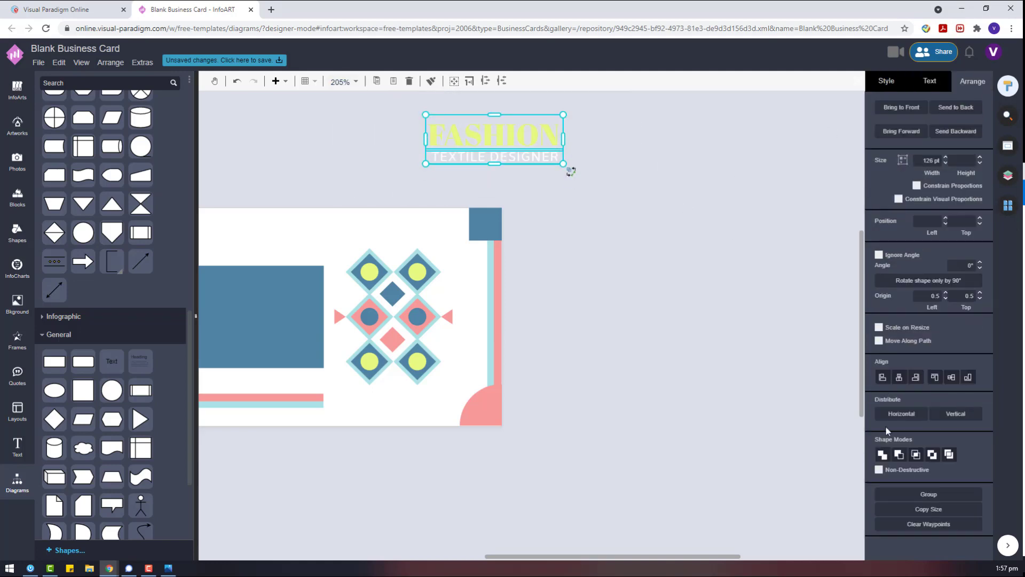
drag(528, 140, 631, 314)
click(441, 321)
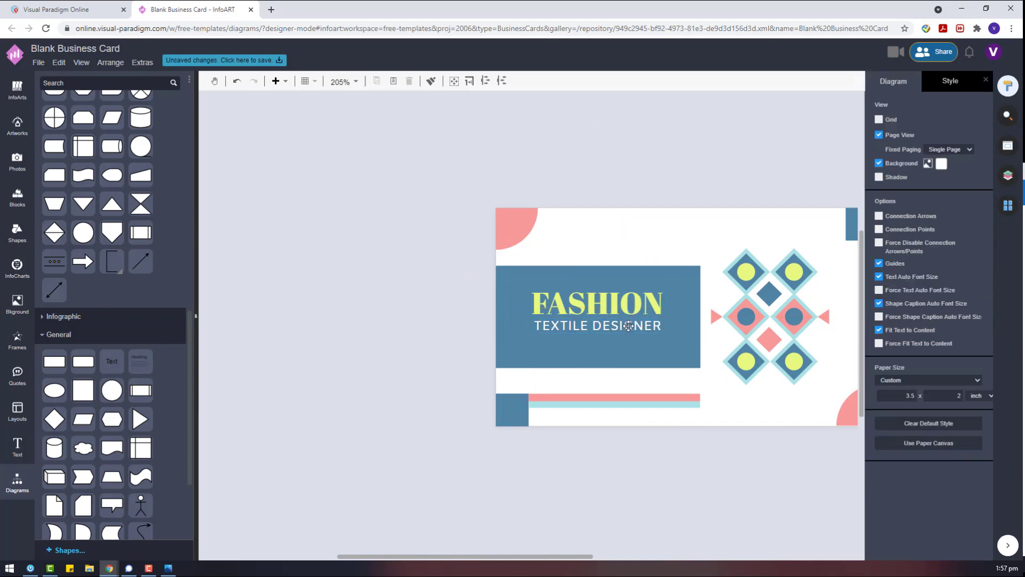
Enlarge TEXTILE DESIGNER slightly and reselect both titles without the pattern triangle.
click(612, 329)
click(929, 81)
click(980, 131)
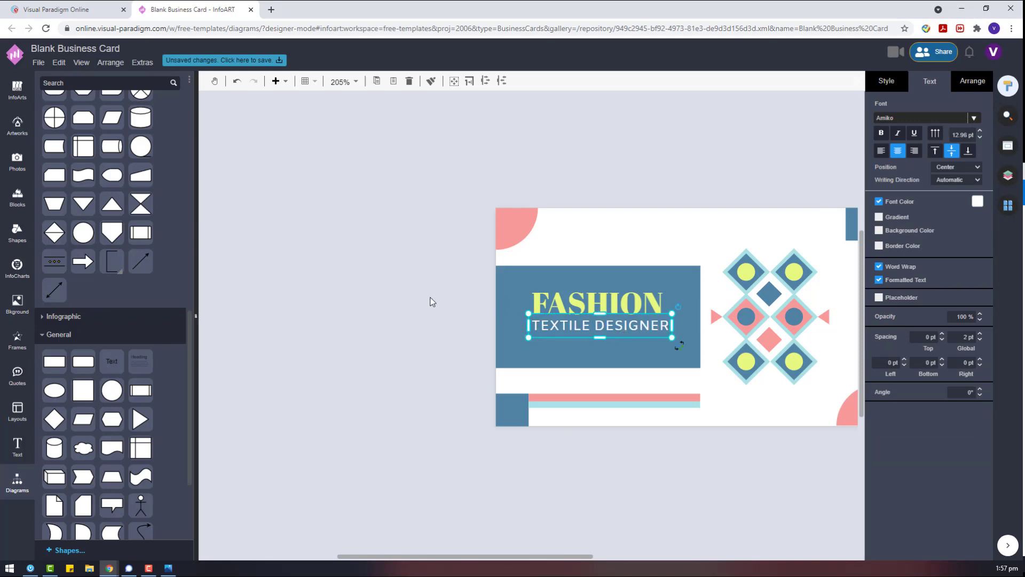
drag(431, 291, 692, 367)
drag(434, 275, 736, 375)
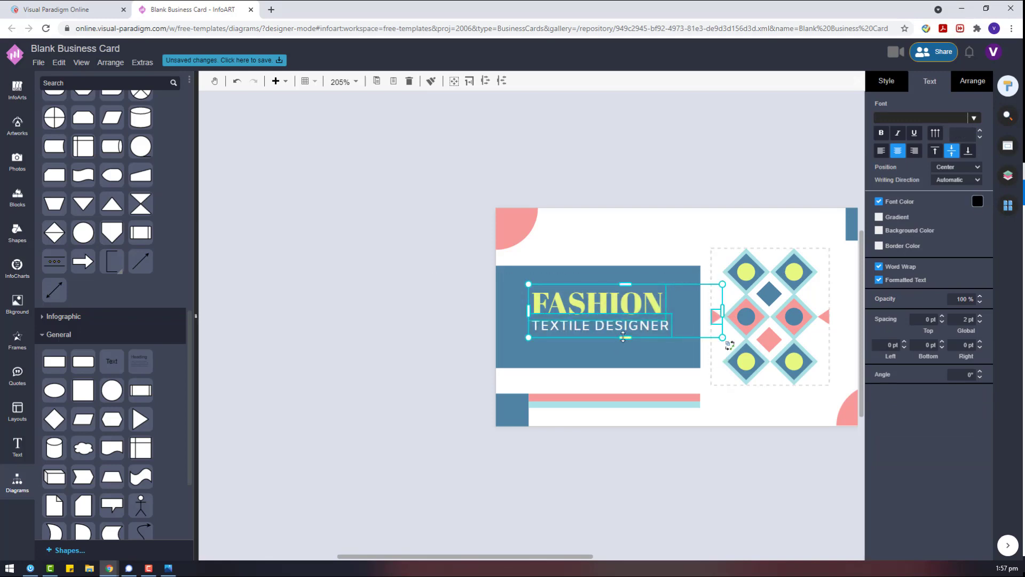
shift+click(715, 317)
click(973, 81)
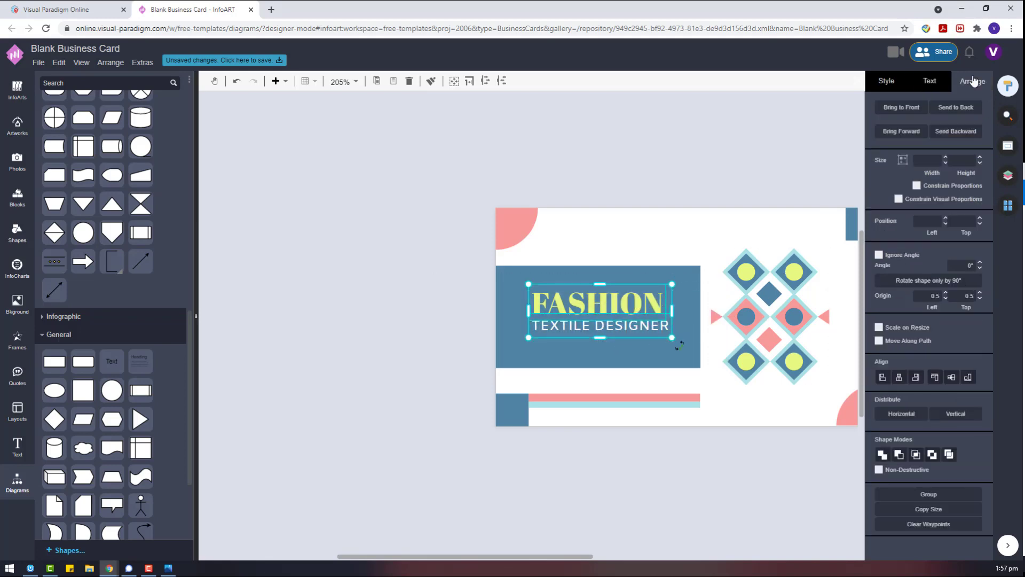
click(478, 332)
Nudge TEXTILE DESIGNER up and set its font size to 12 pt.
click(646, 331)
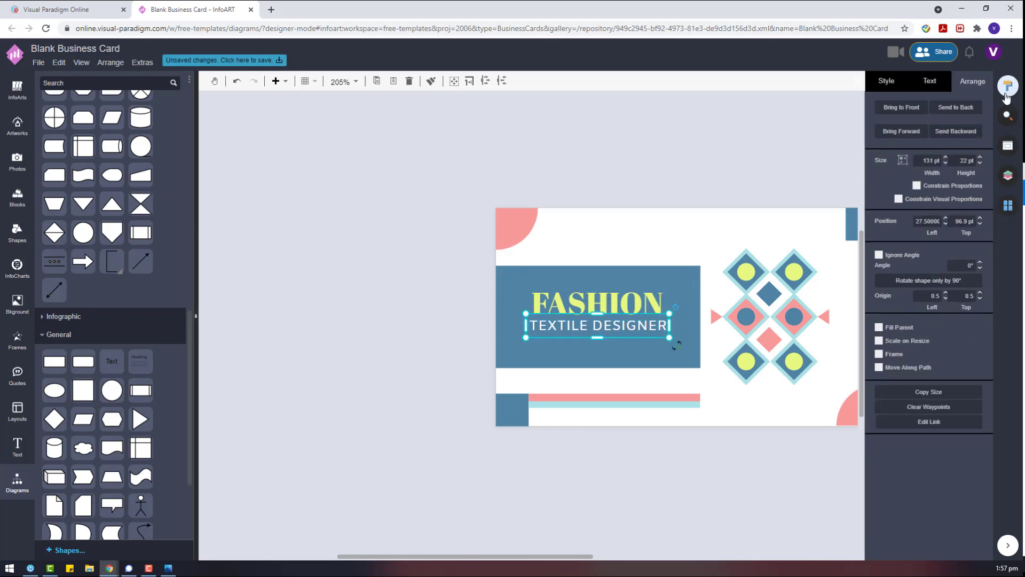
drag(646, 331, 643, 327)
click(931, 85)
click(980, 140)
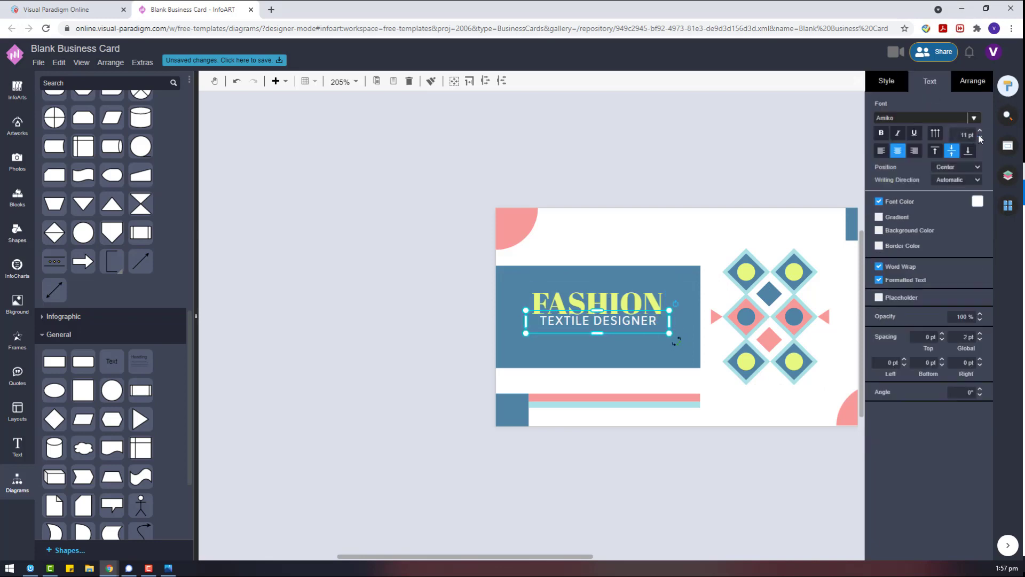
click(980, 131)
click(644, 165)
click(598, 334)
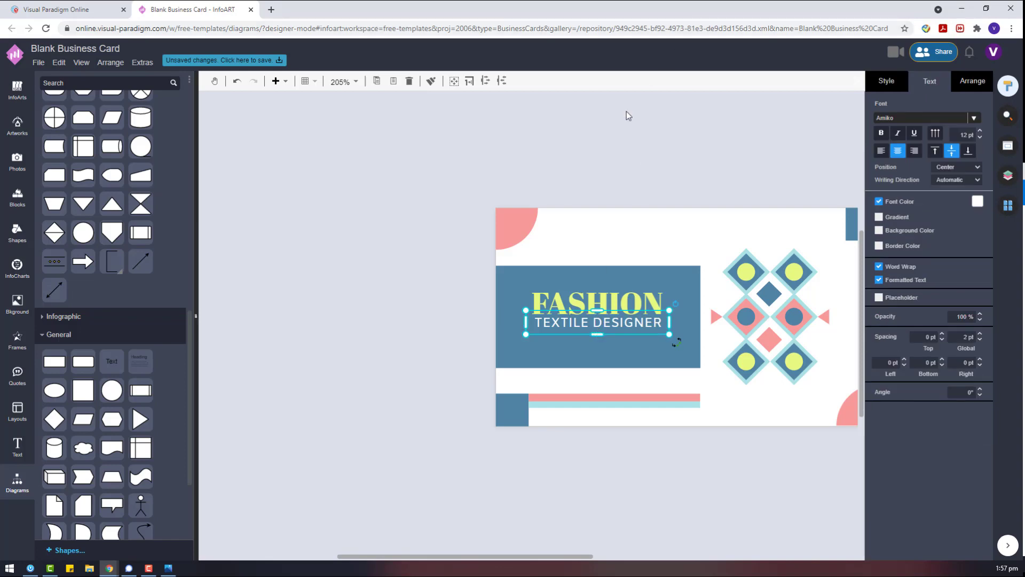
Lower TEXTILE DESIGNER beneath FASHION and centre the two lines on each other.
click(972, 80)
scroll(625, 331, up, 3)
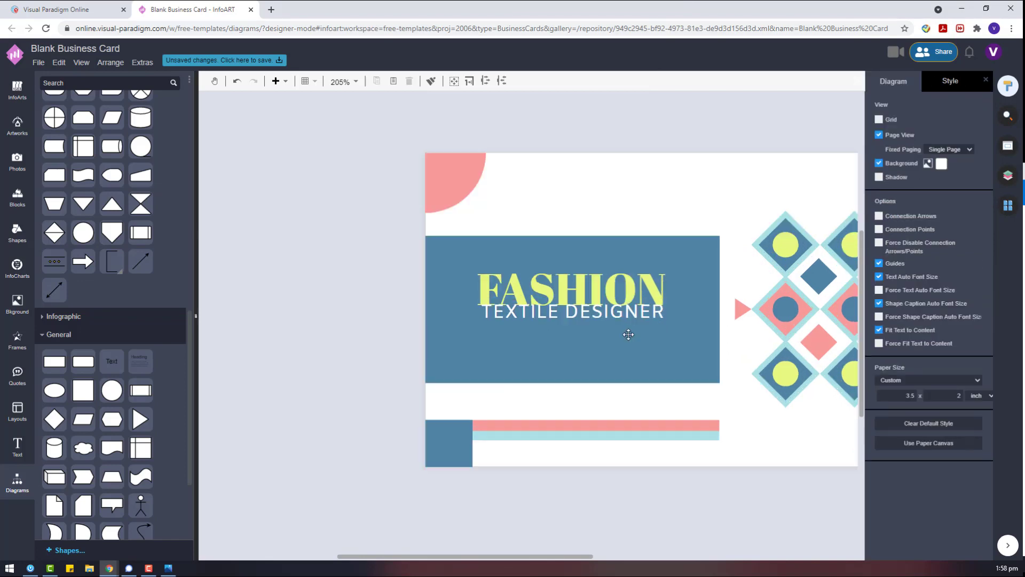
drag(579, 315, 579, 326)
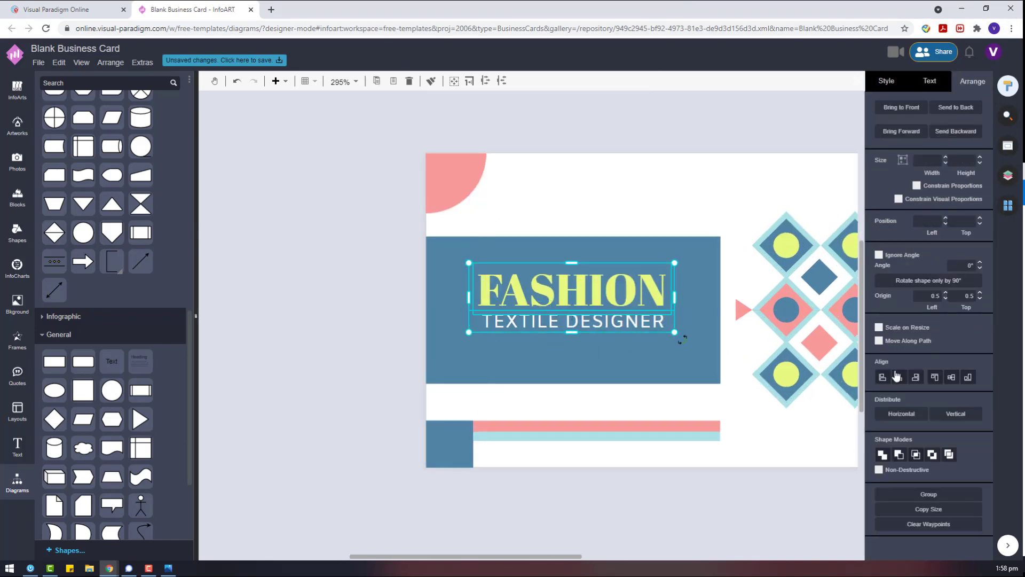
click(897, 376)
click(389, 298)
scroll(389, 297, down, 3)
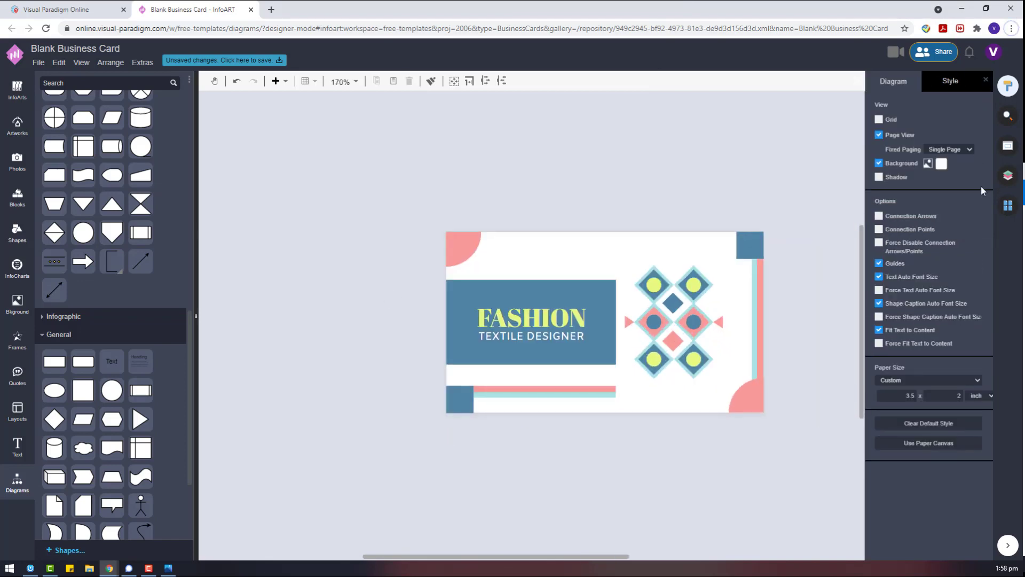
Show the document's pages and select all the card shapes on the first page.
click(1008, 175)
click(1008, 205)
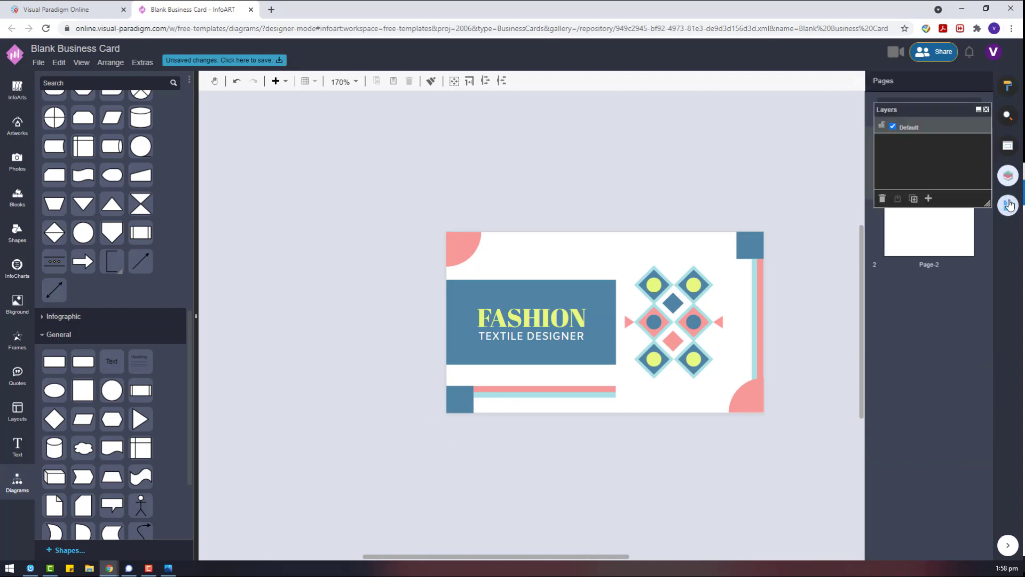
drag(787, 450, 401, 199)
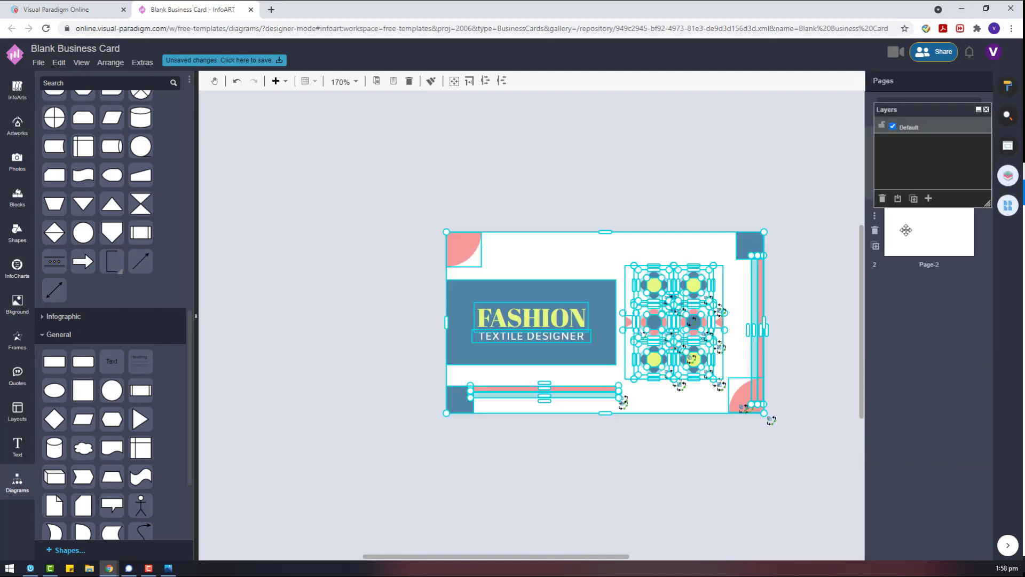
click(906, 230)
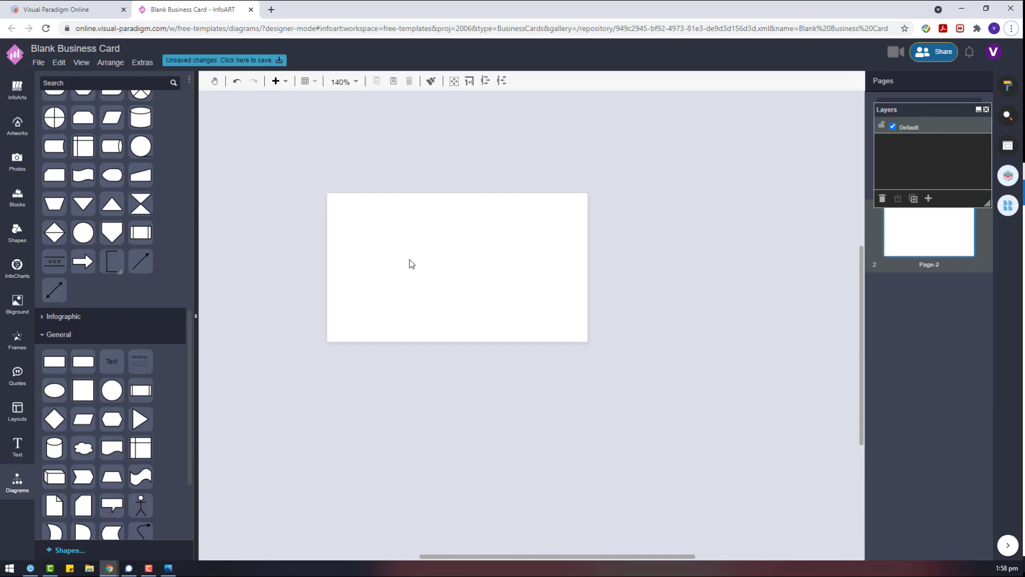
drag(933, 112, 787, 176)
click(918, 158)
Paste the card shapes onto Page-2 and snap them to the page edges.
drag(788, 451, 345, 146)
click(902, 236)
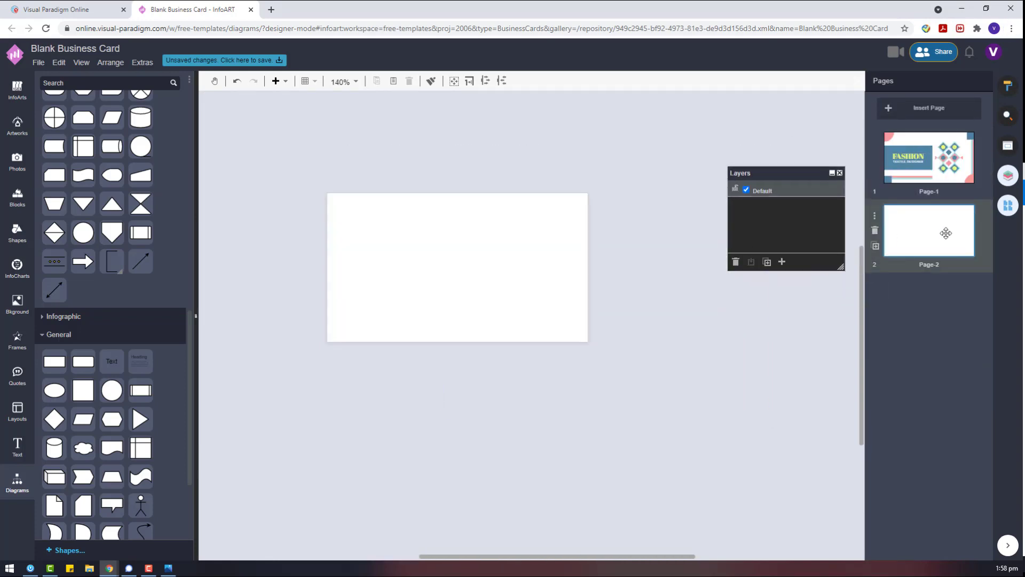
key(ctrl+v)
drag(368, 290, 361, 283)
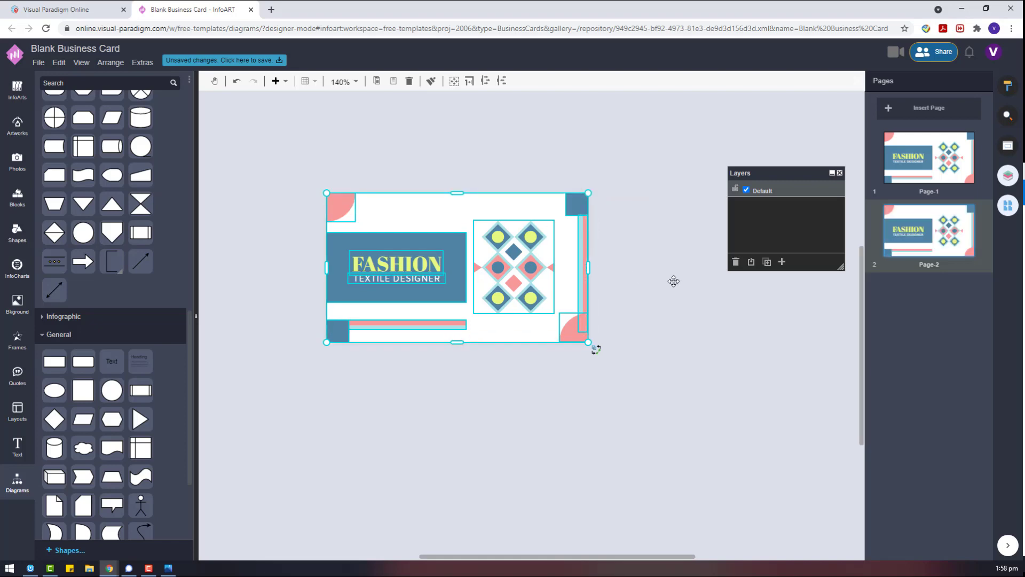
click(675, 282)
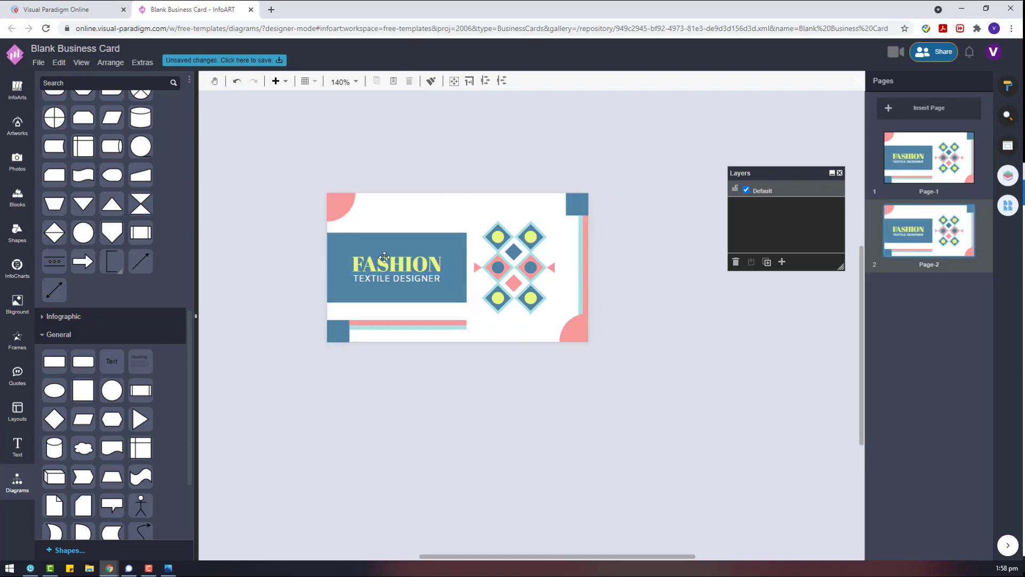
drag(296, 236, 473, 309)
Move the FASHION block, bottom bars, diamonds, blue square and vertical strip off the card.
drag(331, 251, 623, 391)
drag(291, 360, 481, 310)
drag(394, 323, 387, 394)
drag(531, 266, 534, 444)
drag(632, 215, 731, 253)
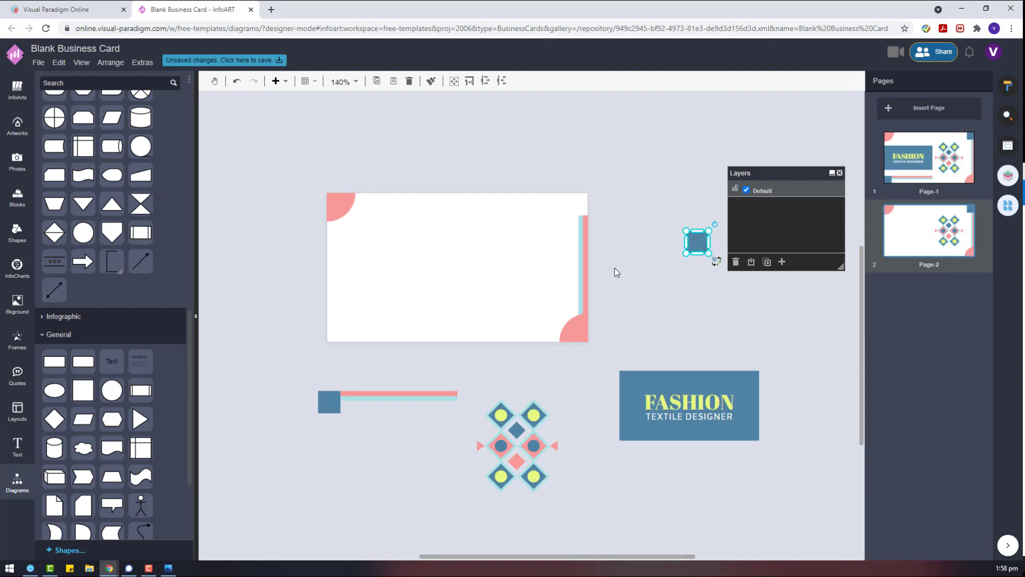
click(568, 208)
drag(583, 267, 641, 278)
Place the FASHION box at the card's top-right corner and enlarge it.
drag(767, 463, 589, 366)
drag(717, 387, 547, 208)
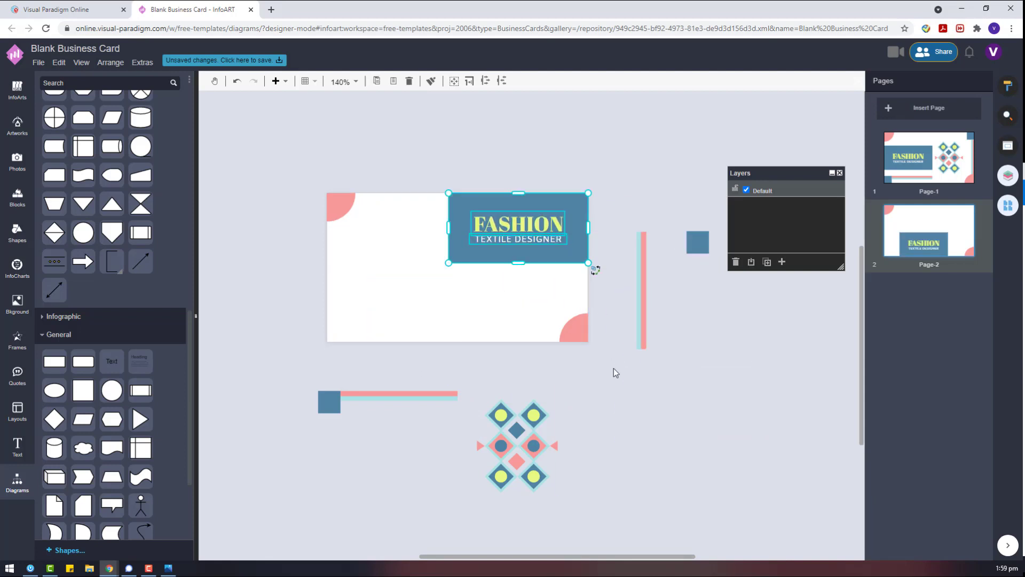
drag(518, 263, 519, 271)
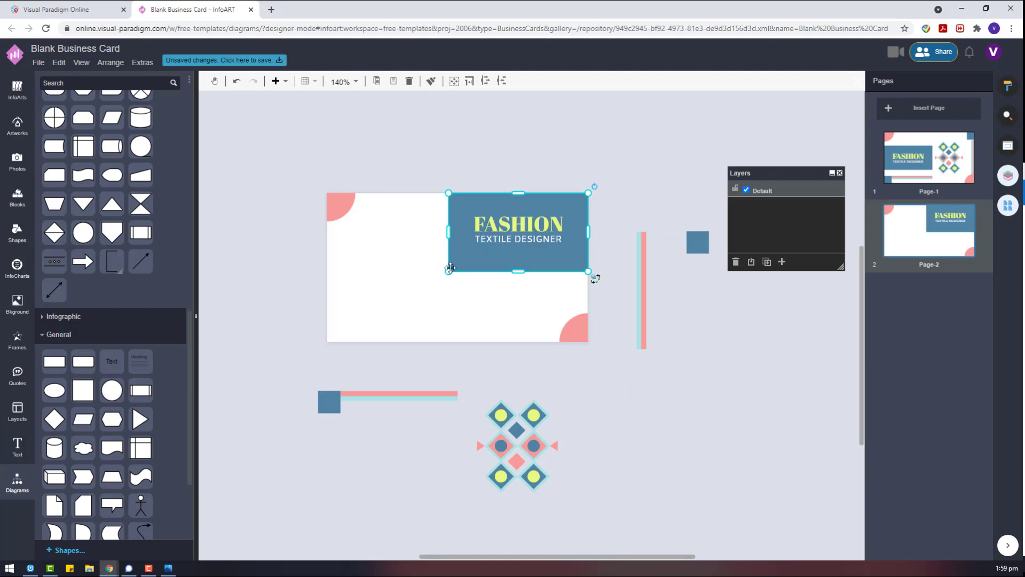
drag(449, 272, 440, 274)
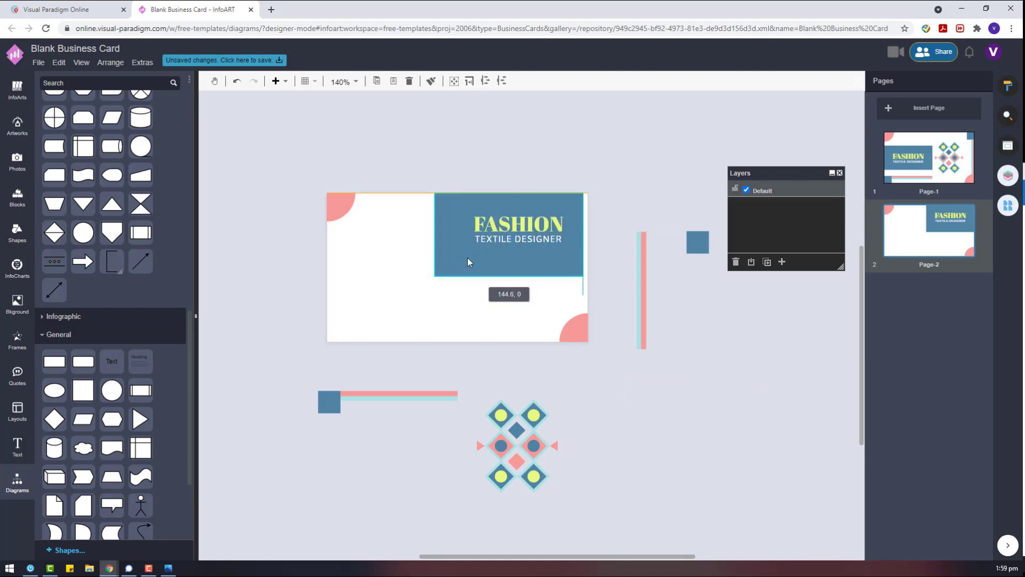
click(625, 369)
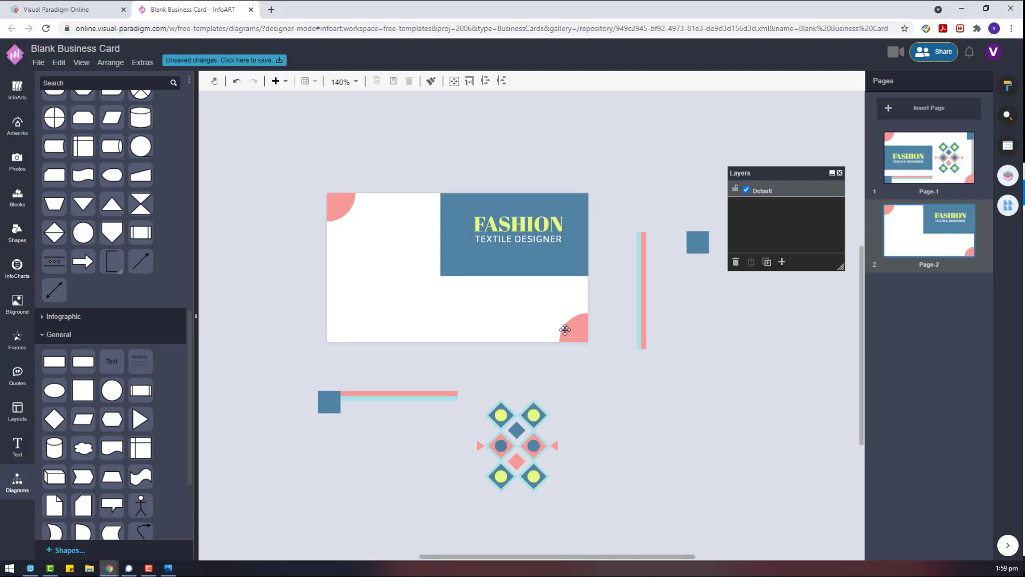
Set the pink-and-teal line's angle to 0° so it lies horizontal.
click(637, 291)
click(1008, 85)
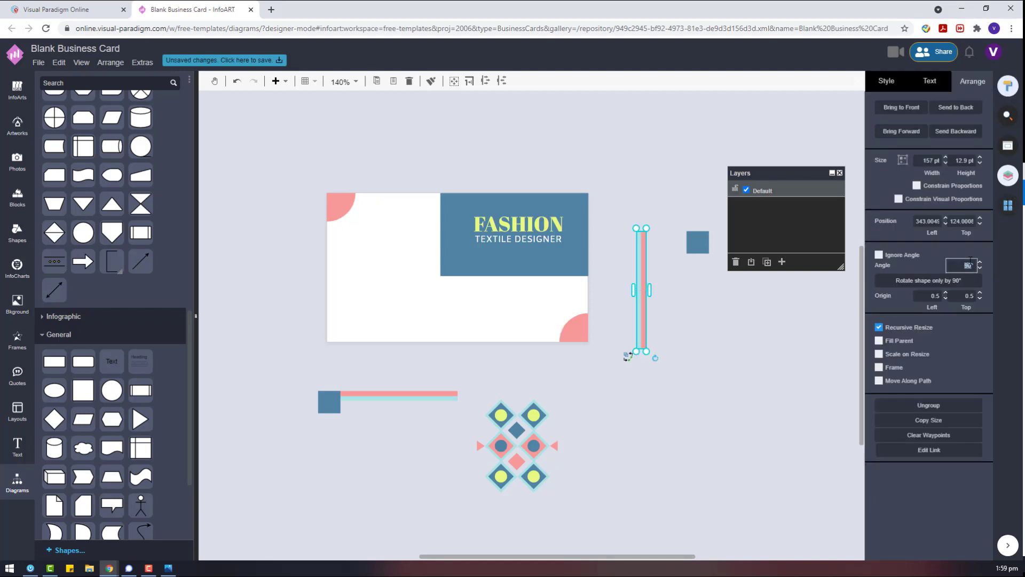
text(0)
key(Return)
click(646, 382)
Lower both title lines and move the striped line onto the blue block's top.
click(541, 240)
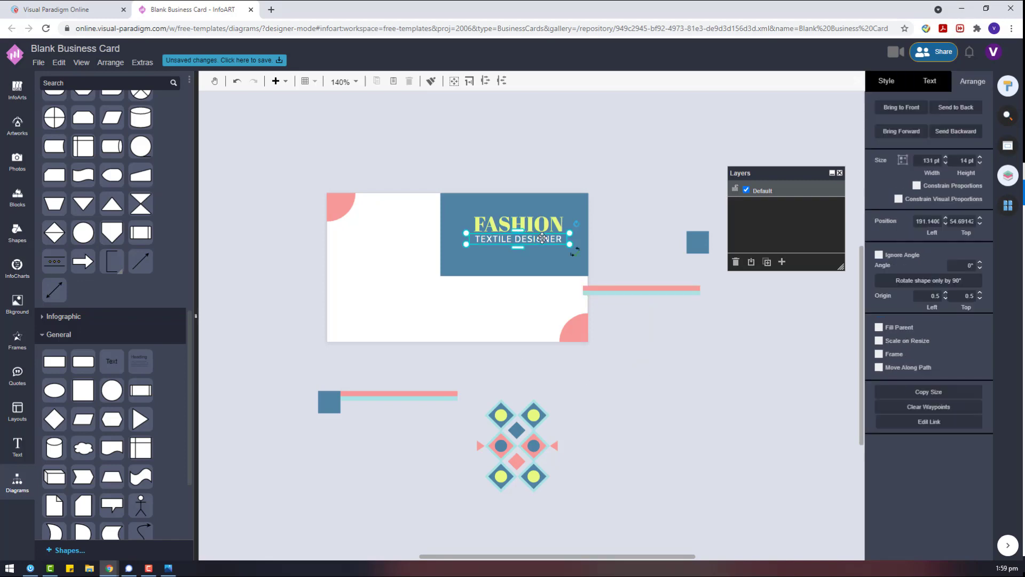
shift+click(538, 225)
drag(539, 225, 536, 246)
click(661, 305)
drag(666, 287, 546, 201)
click(646, 297)
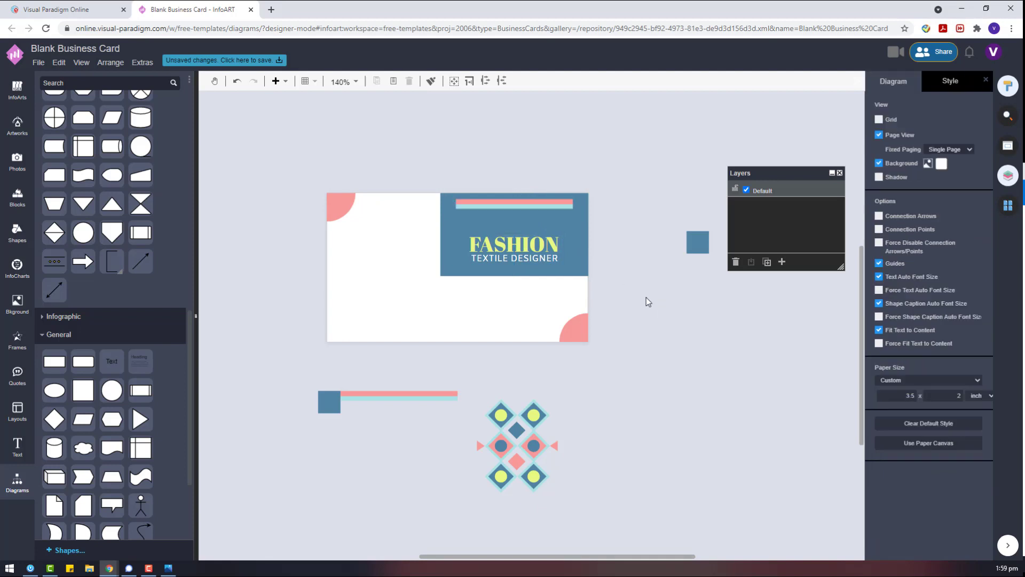
Nudge the title text left and left-align it within the blue band.
click(526, 246)
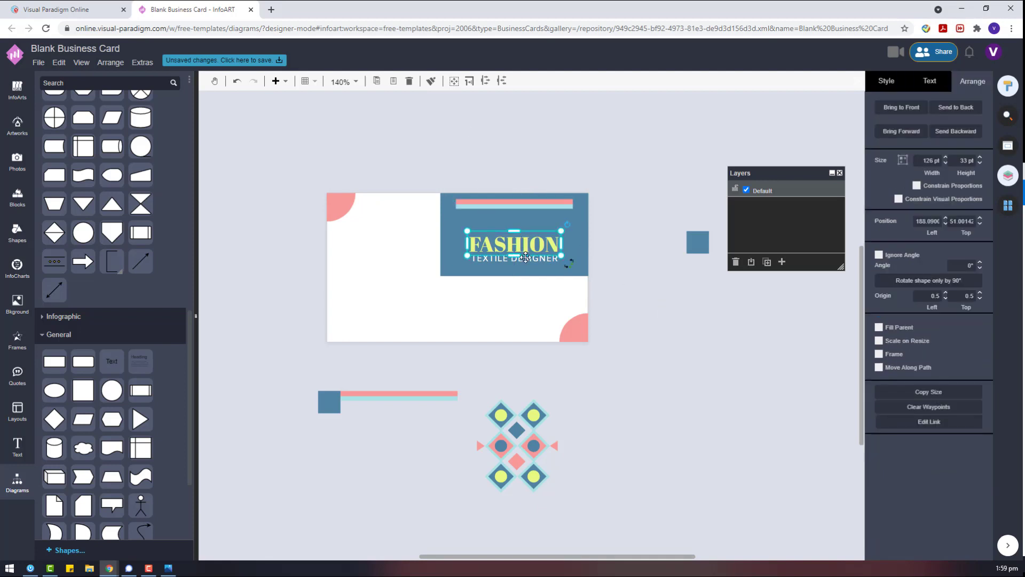
drag(527, 246, 516, 243)
click(670, 286)
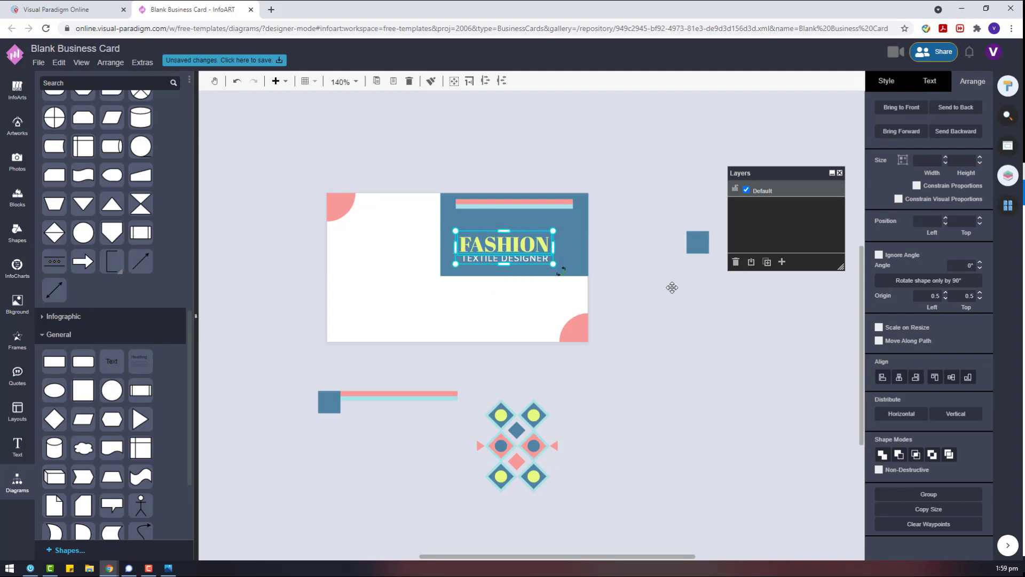
click(506, 252)
click(929, 81)
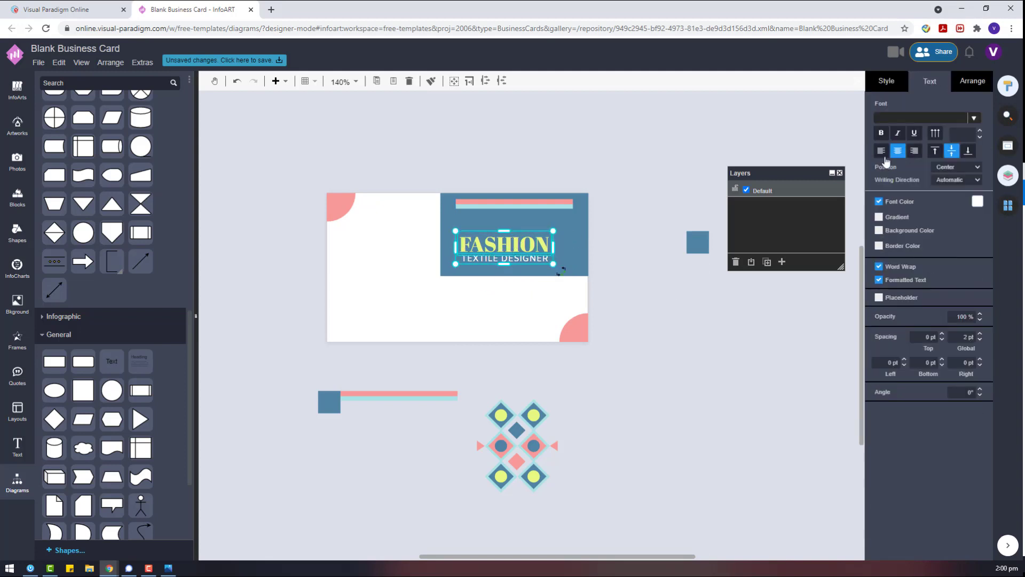
click(881, 151)
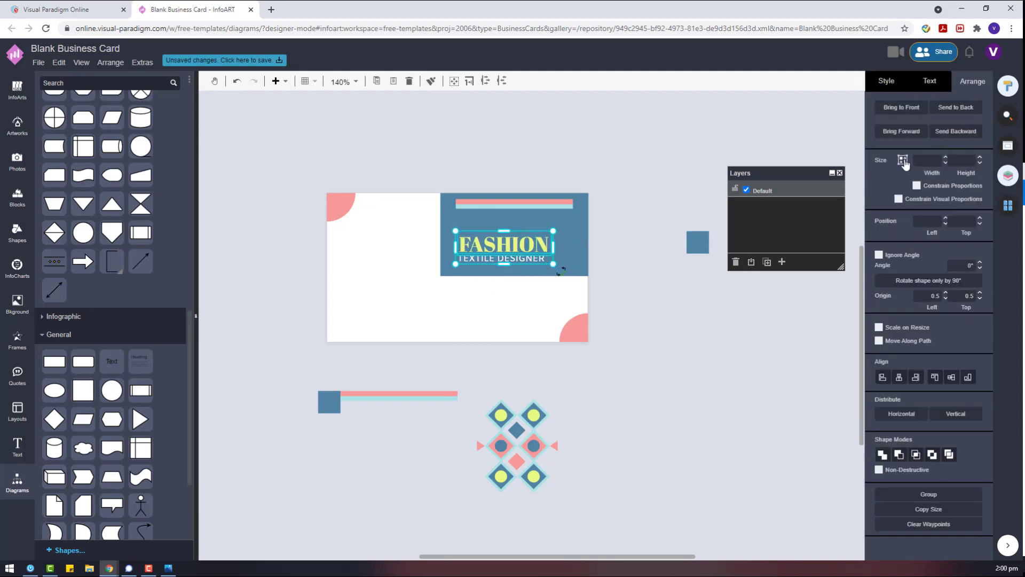
drag(505, 248, 511, 241)
key(ctrl+z)
shift+click(529, 261)
Align the FASHION and TEXTILE DESIGNER lines centred on each other, raising them about 10 px.
click(884, 378)
drag(678, 294, 678, 288)
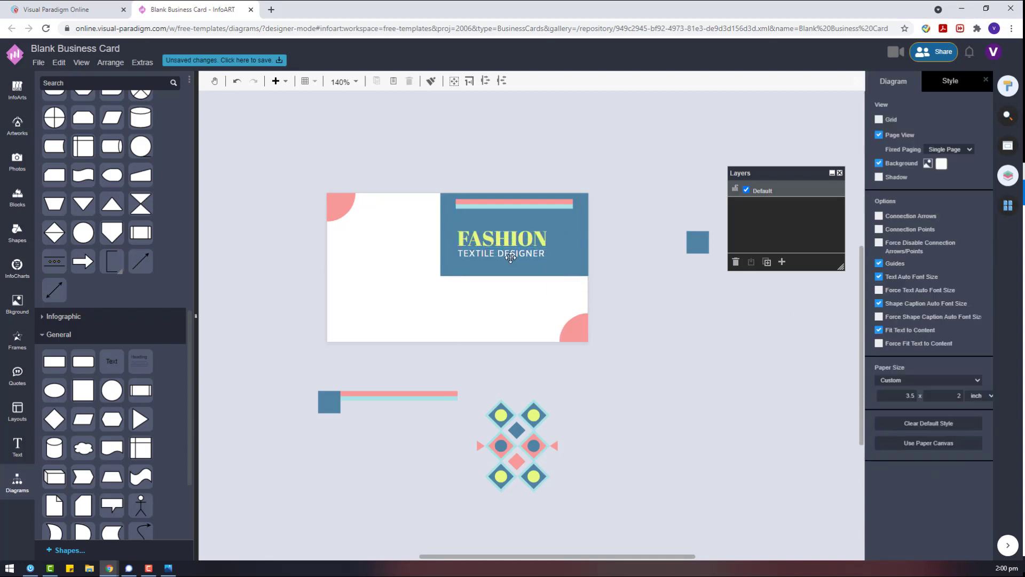
click(899, 378)
click(738, 322)
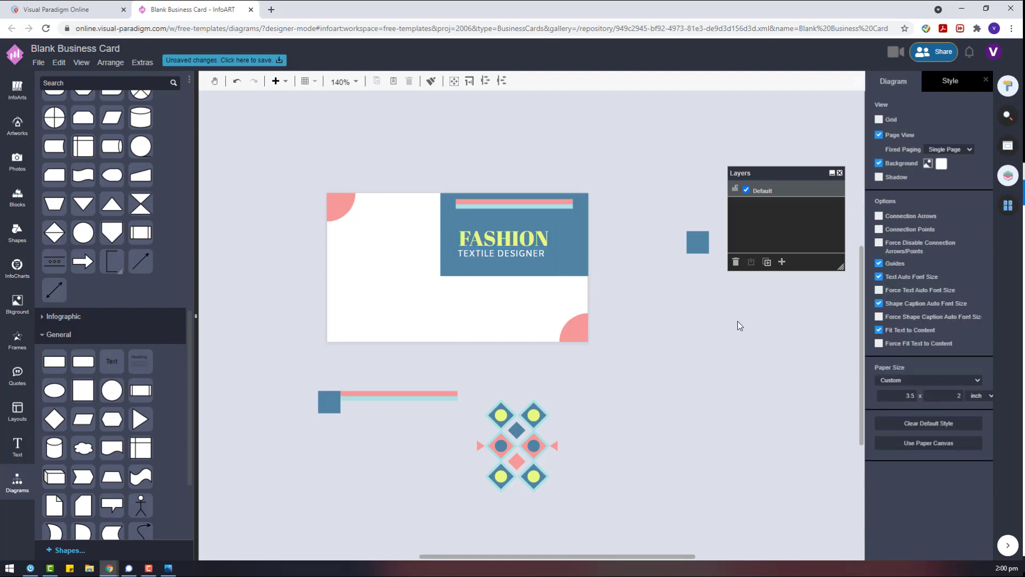
click(541, 253)
click(700, 307)
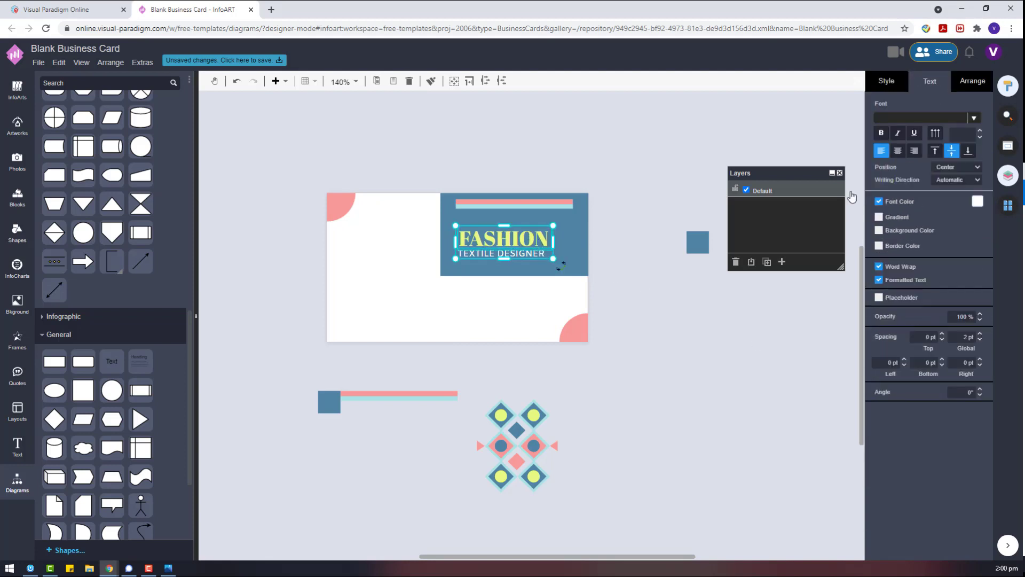
Re-centre both title lines on each other and shift the pair right within the blue block.
drag(656, 276, 694, 311)
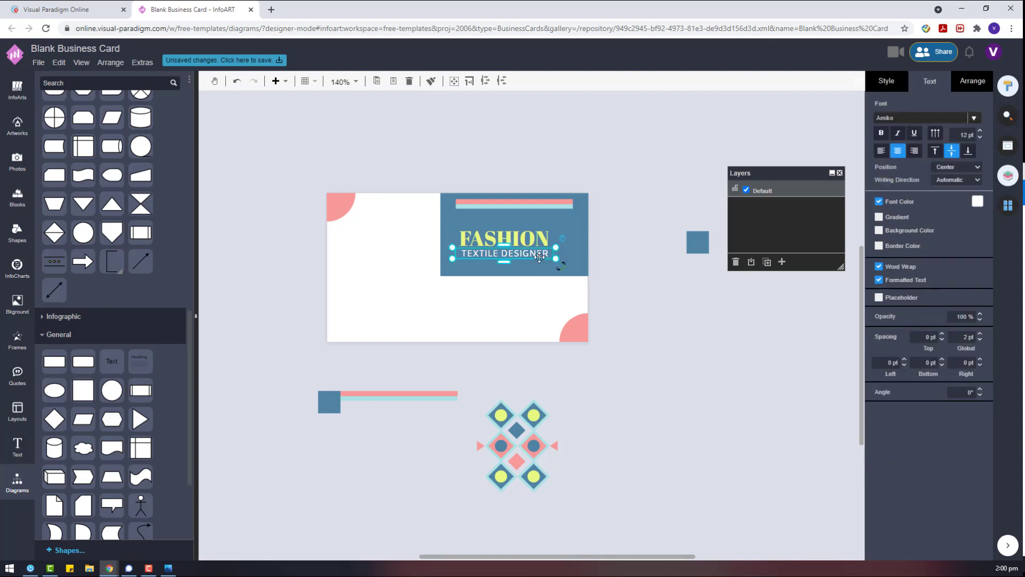
click(964, 88)
click(899, 378)
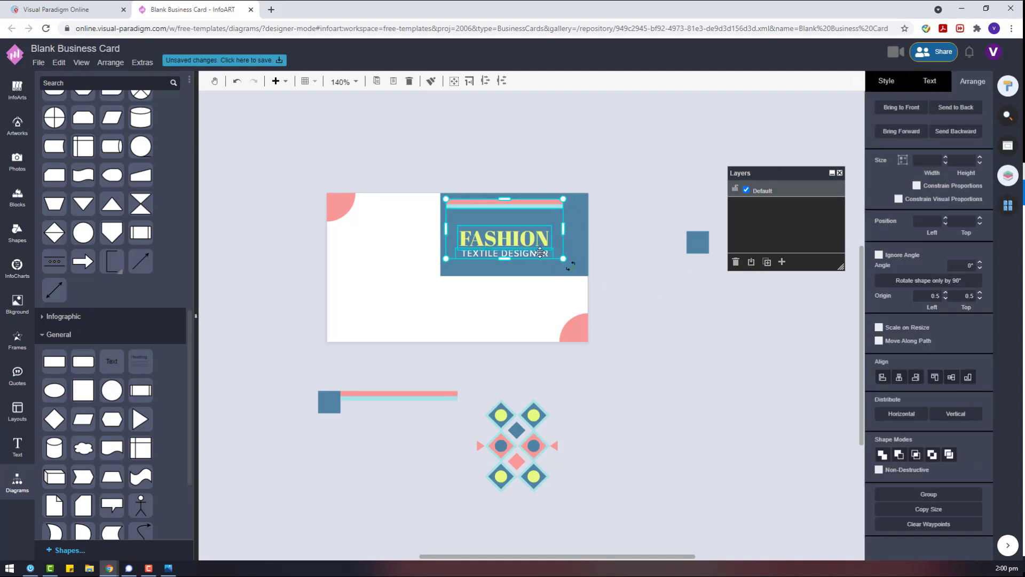
drag(505, 238, 513, 238)
click(685, 288)
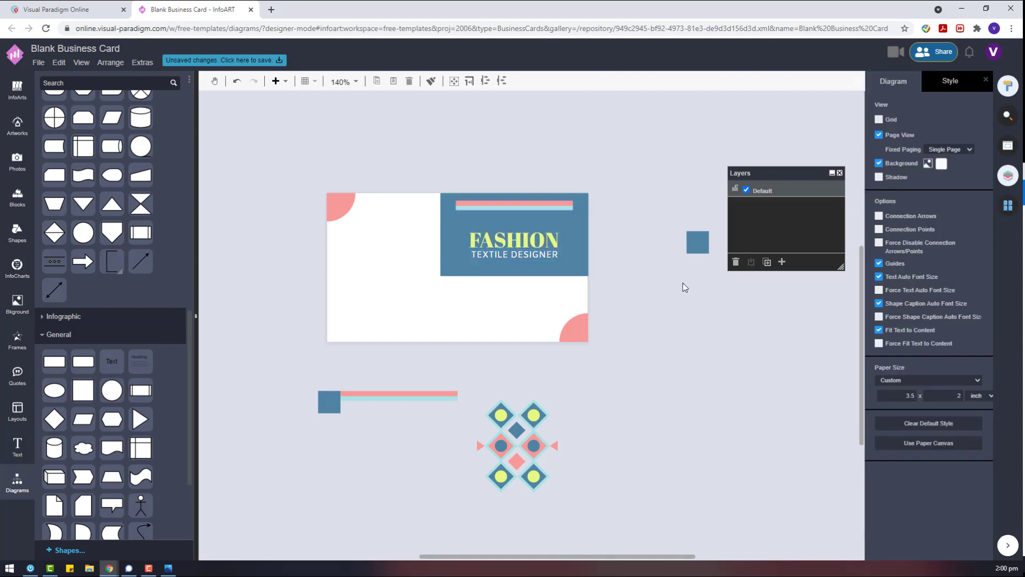
Select the diamond pattern and bring up its context options.
click(551, 231)
click(658, 473)
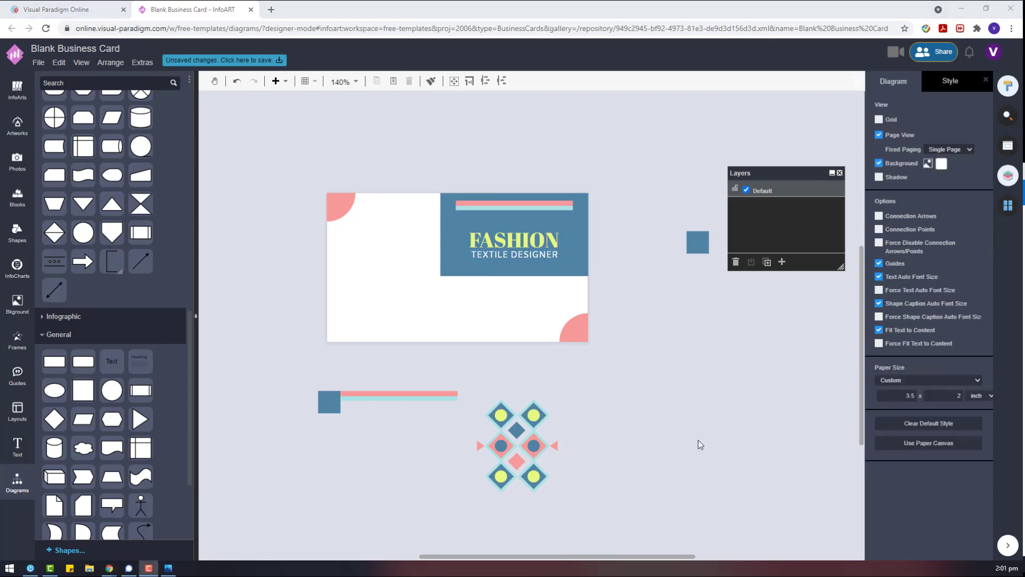
click(536, 415)
right_click(537, 414)
Ungroup the diamond pattern and turn its right column of diamonds into a horizontal row.
click(552, 455)
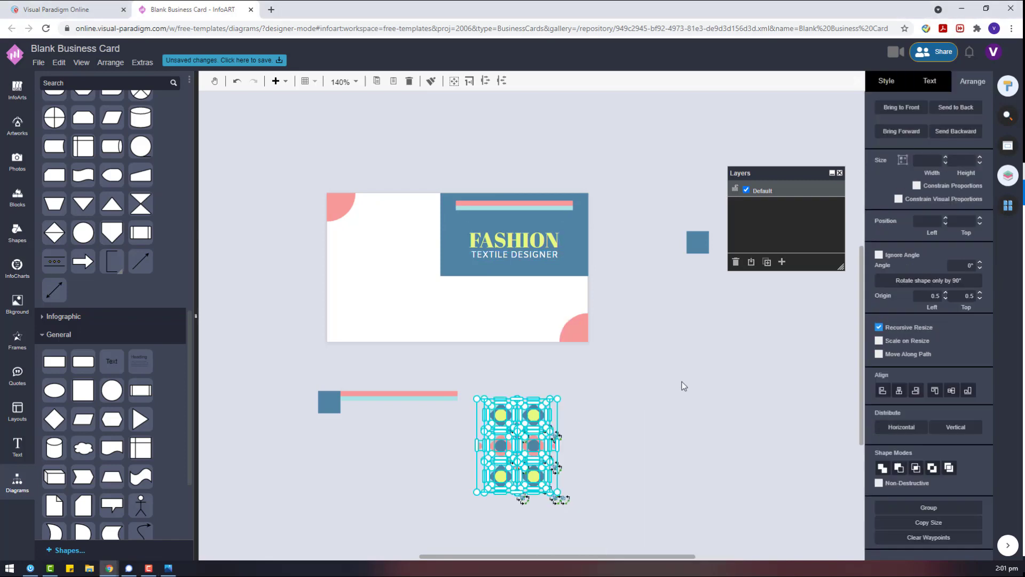
click(684, 386)
click(536, 414)
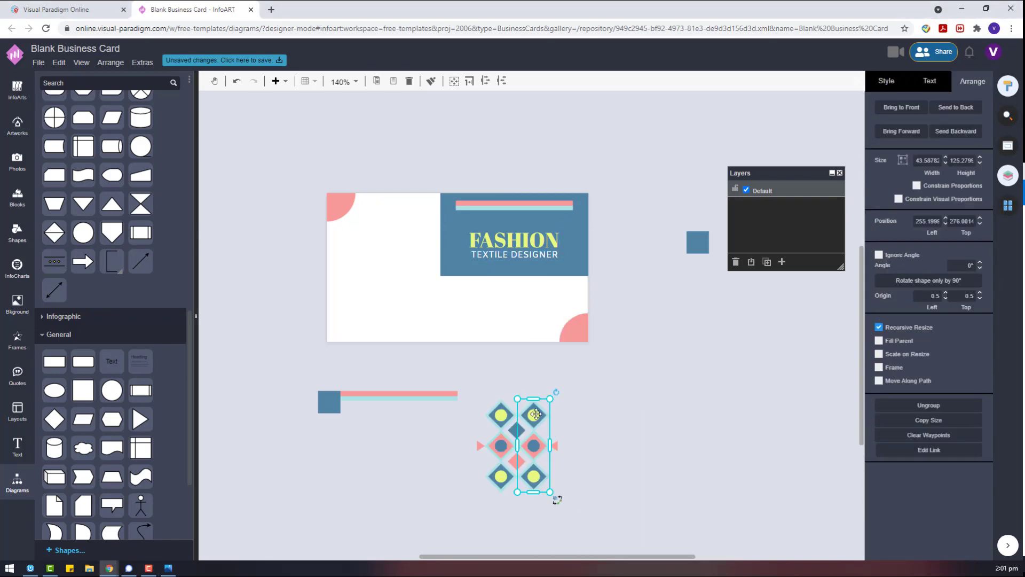
drag(536, 415, 622, 381)
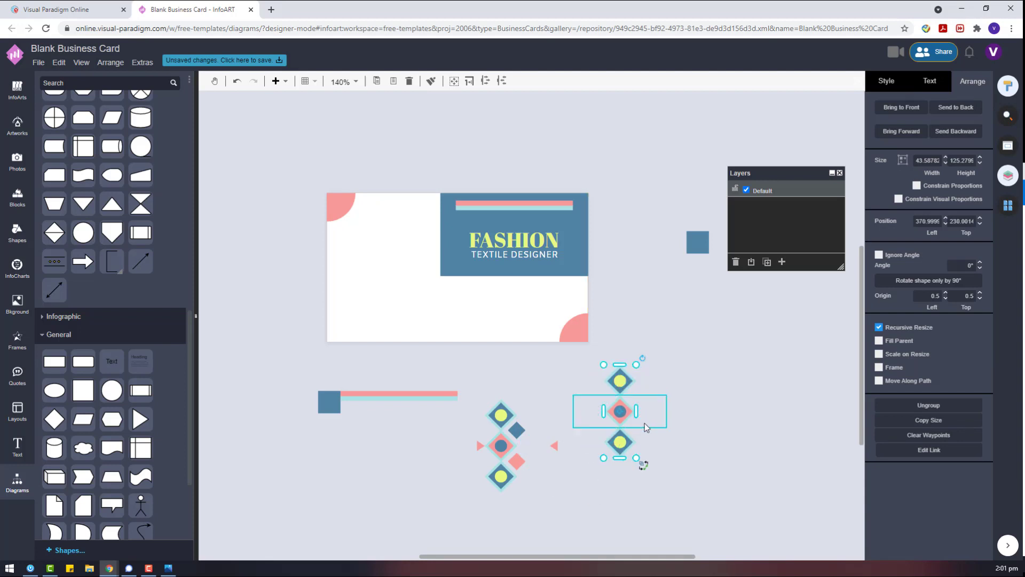
key(ctrl+r)
Ungroup the diamond row and move a small pink triangle beside it.
right_click(648, 417)
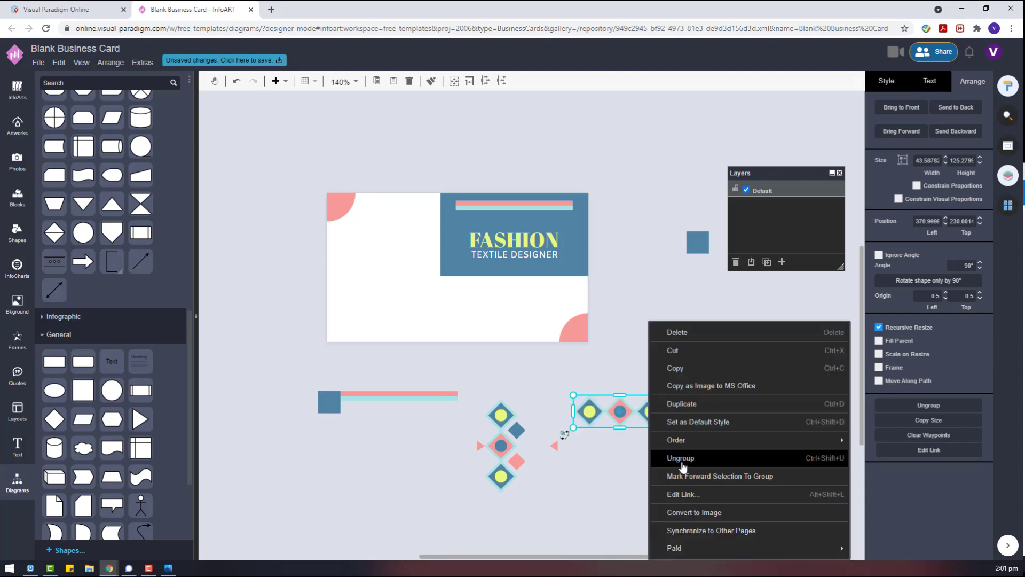
click(683, 458)
drag(555, 448, 607, 435)
click(650, 416)
right_click(650, 416)
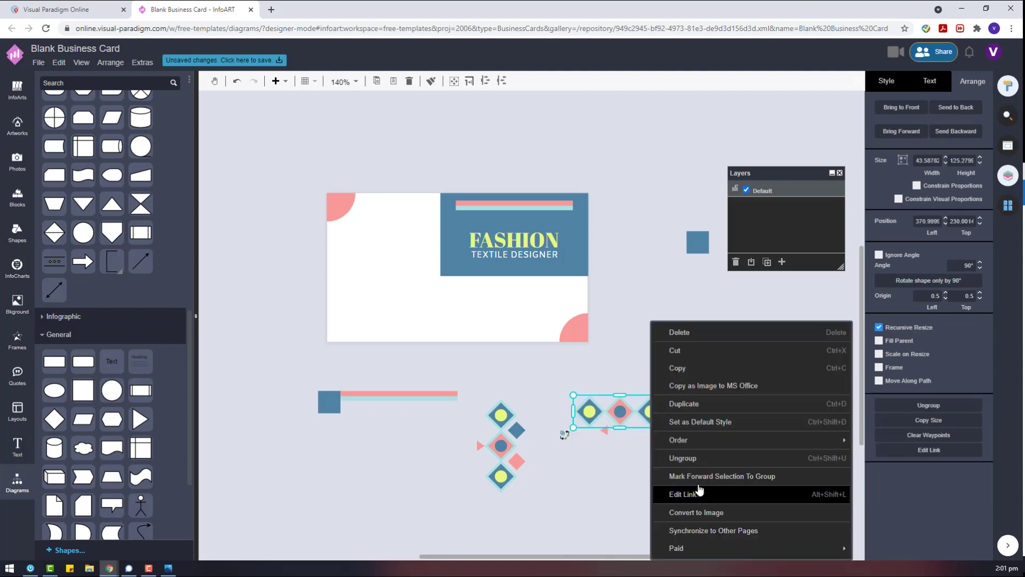
click(689, 461)
click(607, 438)
click(604, 431)
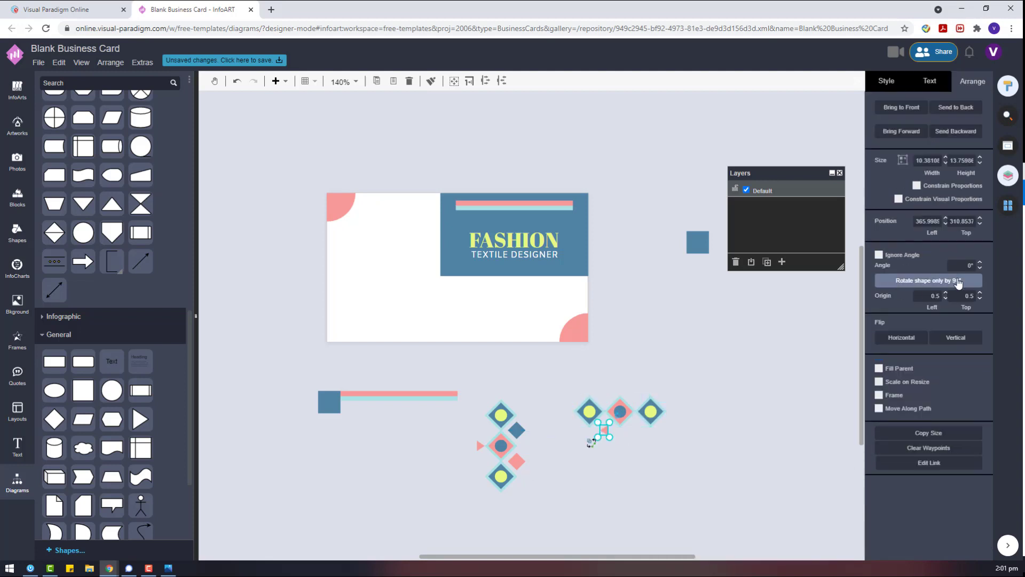
click(716, 444)
drag(609, 431, 620, 435)
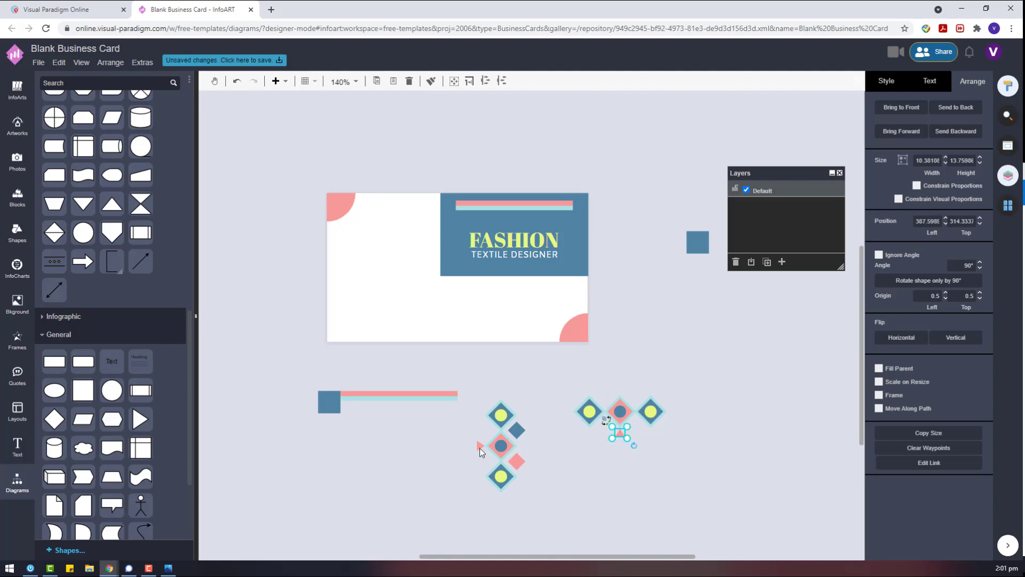
Rotate a pink triangle 90° and place the triangles above and below the middle diamond.
drag(481, 446, 619, 389)
click(928, 280)
click(777, 403)
click(674, 493)
scroll(639, 434, up, 5)
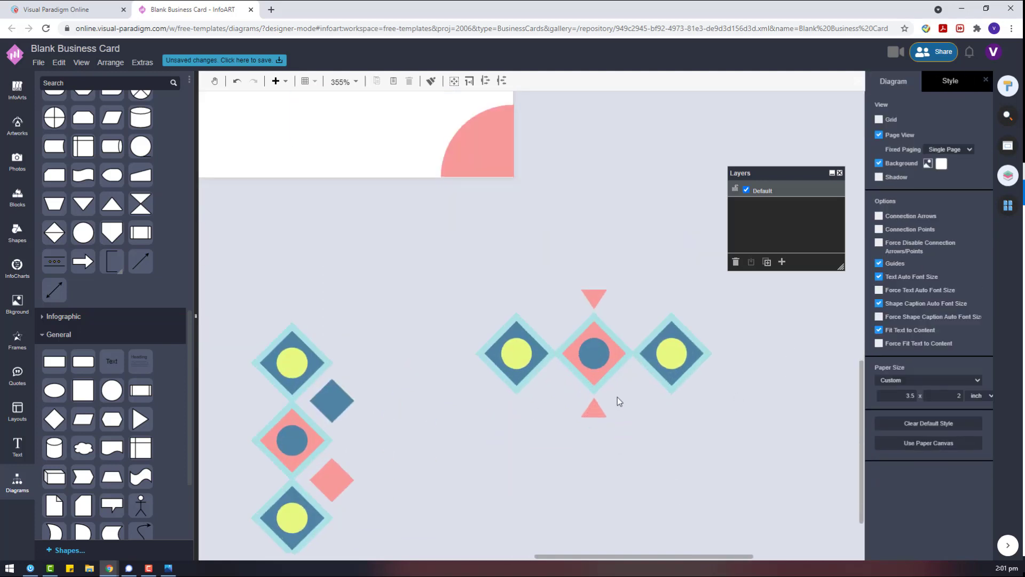
click(598, 385)
click(605, 416)
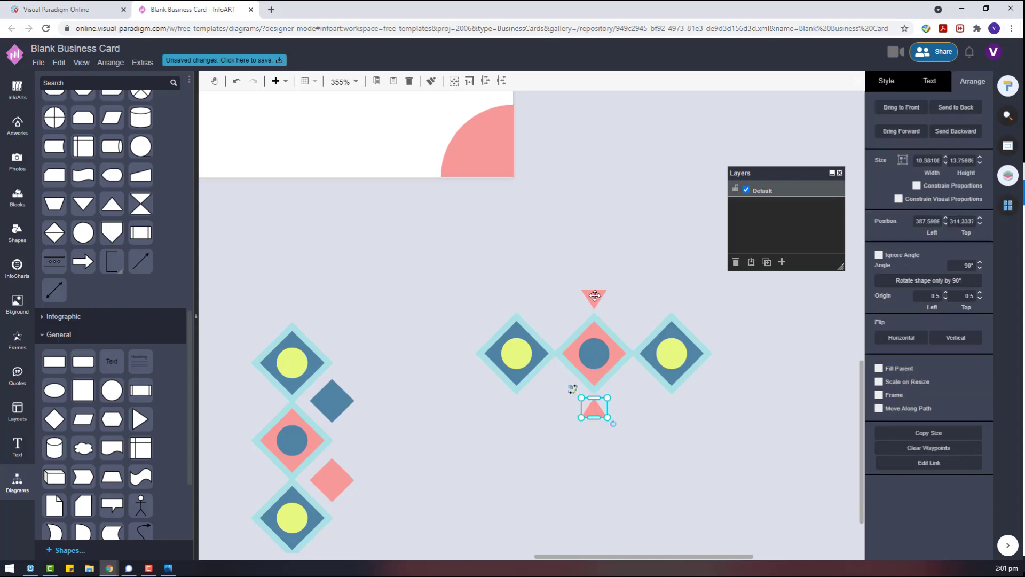
drag(594, 409, 596, 297)
click(549, 382)
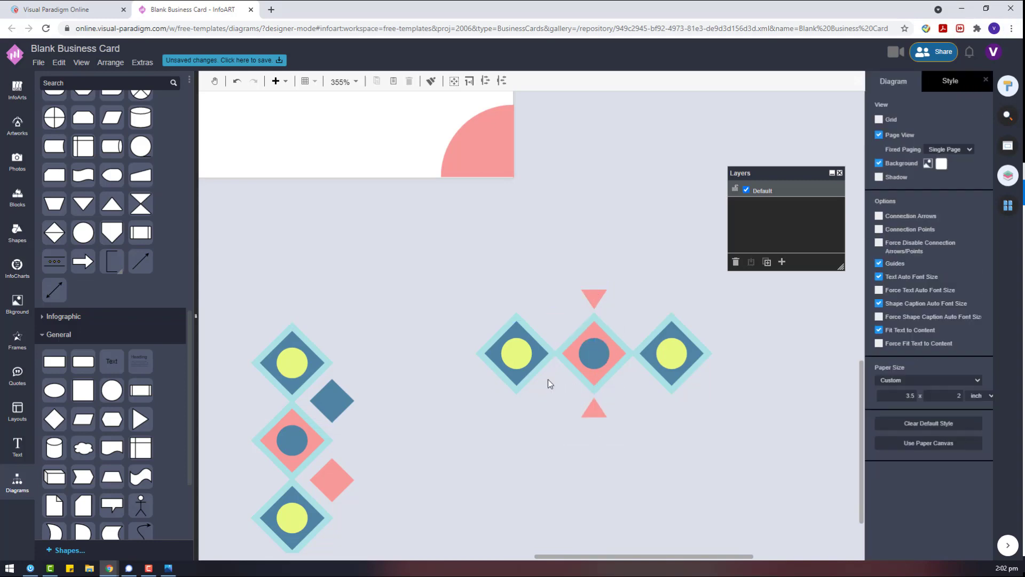
drag(389, 259, 562, 399)
Select both pink triangles with the three centre diamonds and group them with Ctrl+G.
click(603, 412)
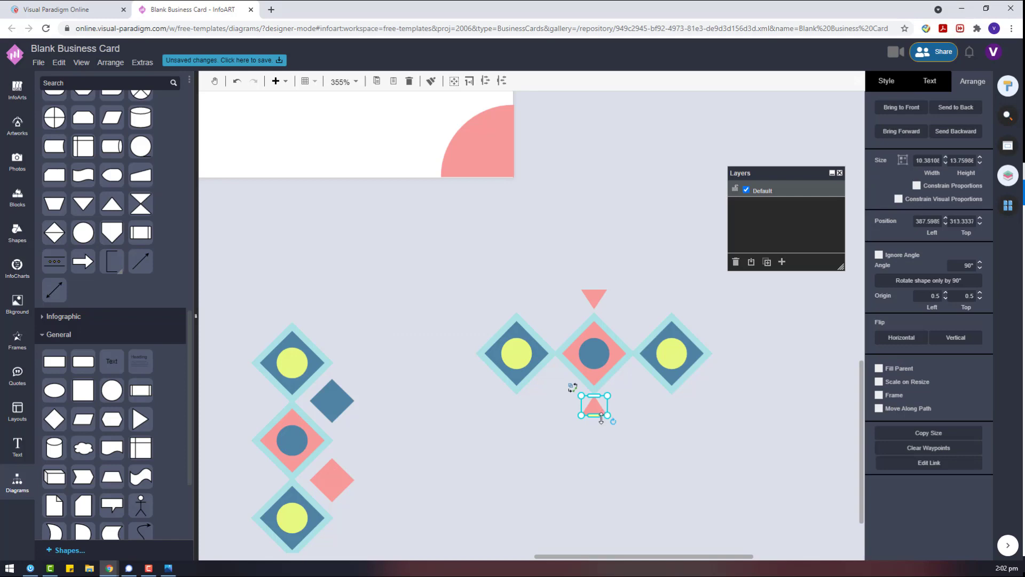
click(638, 450)
click(598, 302)
shift+click(594, 409)
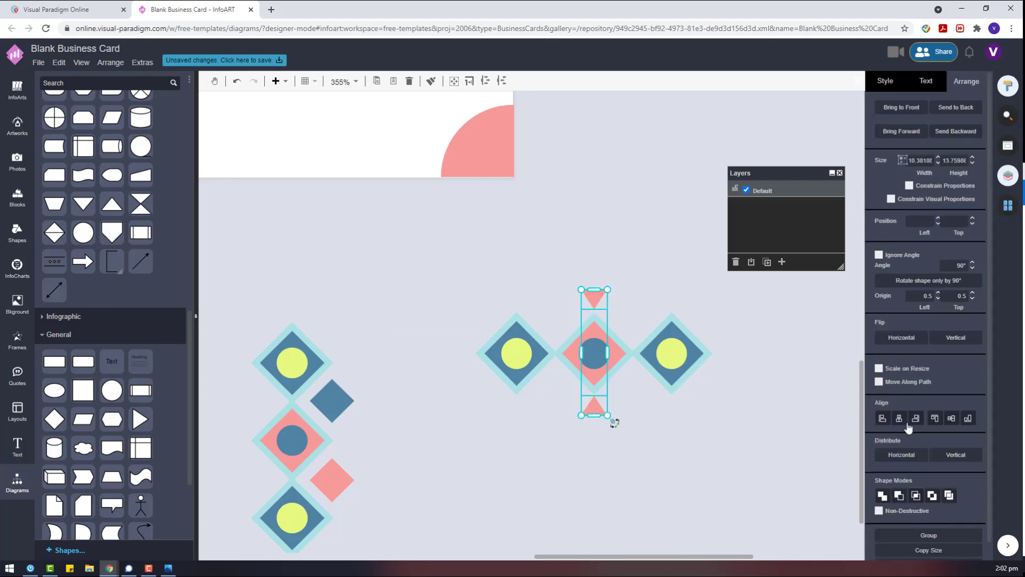
drag(787, 482, 371, 245)
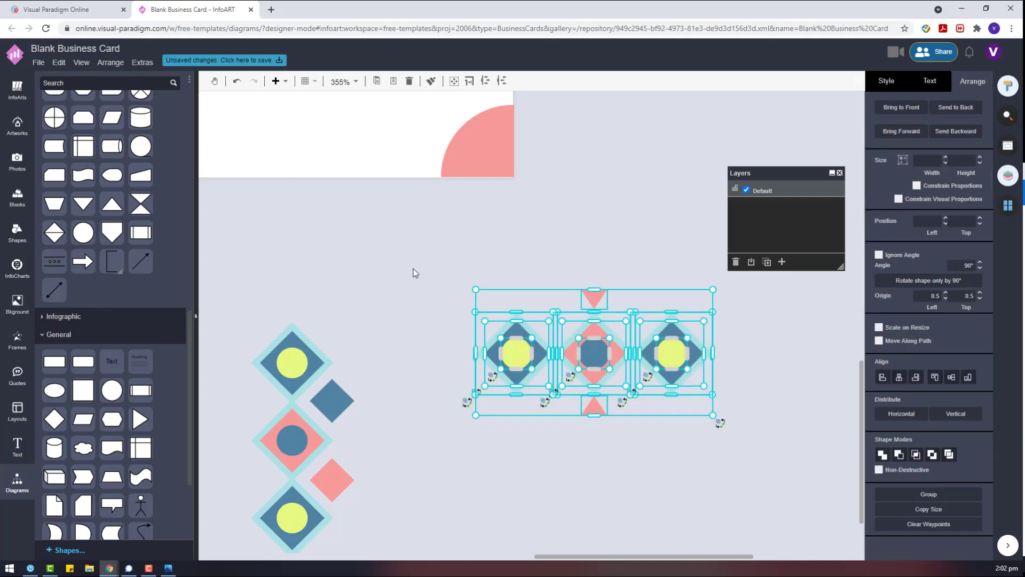
key(ctrl+g)
Drag the diamond group onto the card's lower left.
scroll(517, 387, down, 2)
scroll(517, 386, down, 3)
drag(534, 386, 507, 281)
click(714, 396)
click(17, 126)
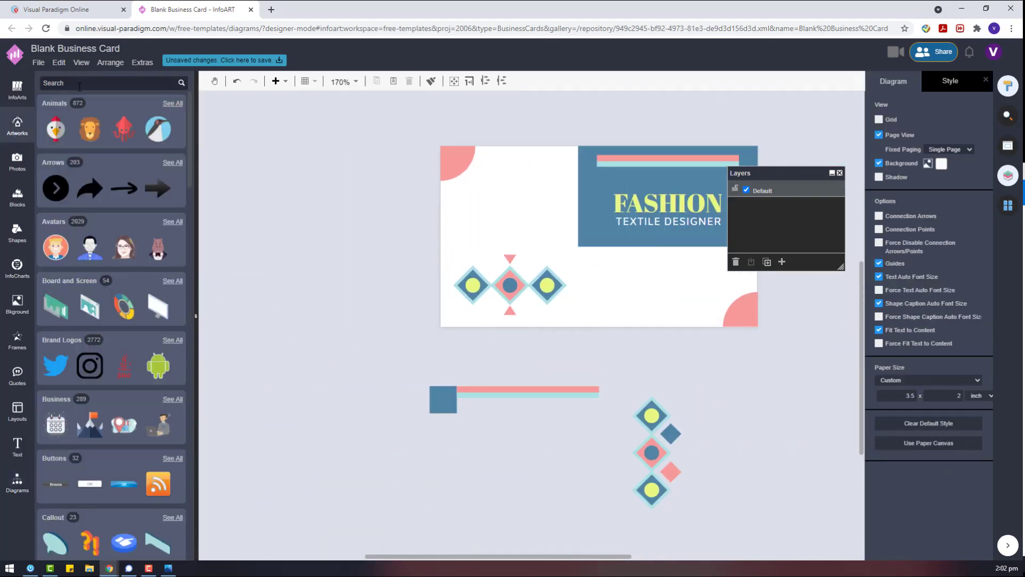
Add a QR CODE artwork, shrink it to about 75 x 75, and draw a pink rectangle above it.
click(79, 87)
text(QR CODE)
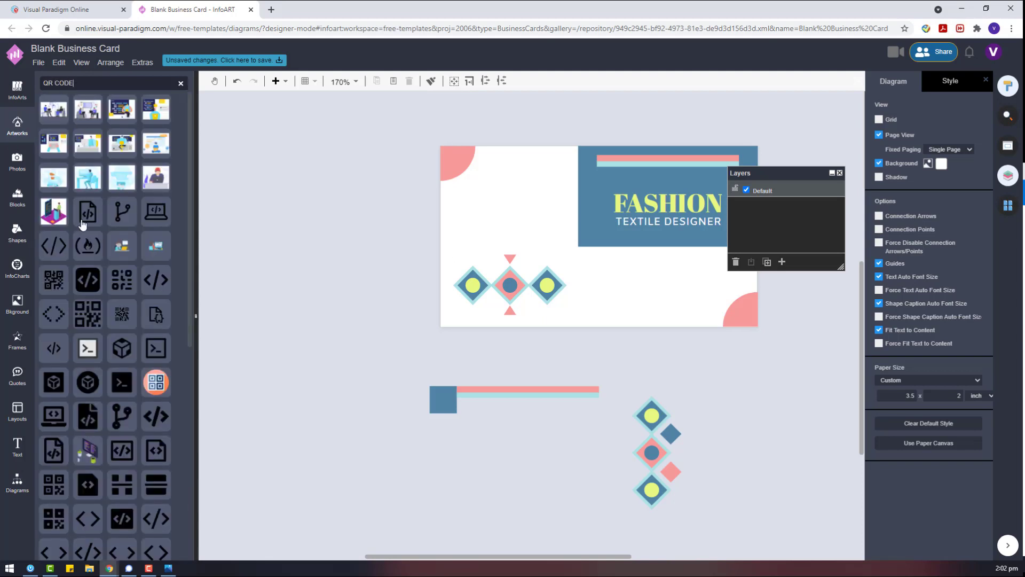
drag(88, 314, 309, 220)
click(13, 486)
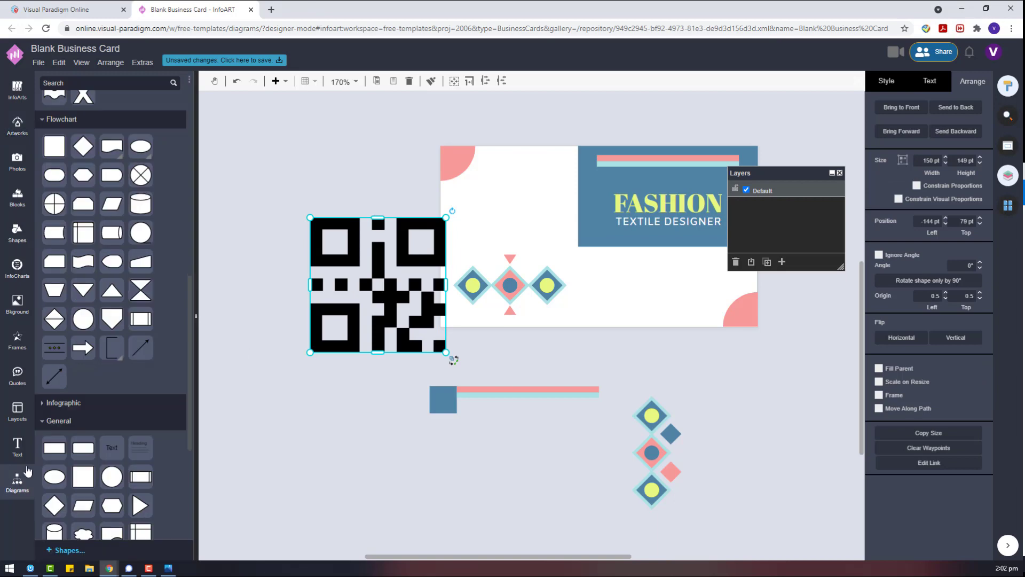
click(54, 448)
drag(287, 156, 396, 210)
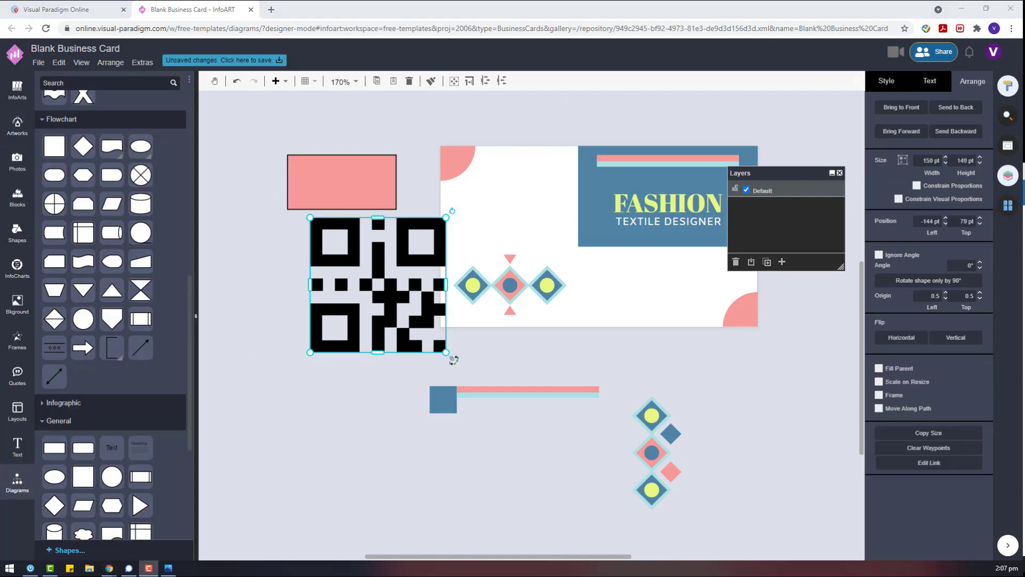
drag(758, 173, 828, 342)
drag(446, 217, 379, 284)
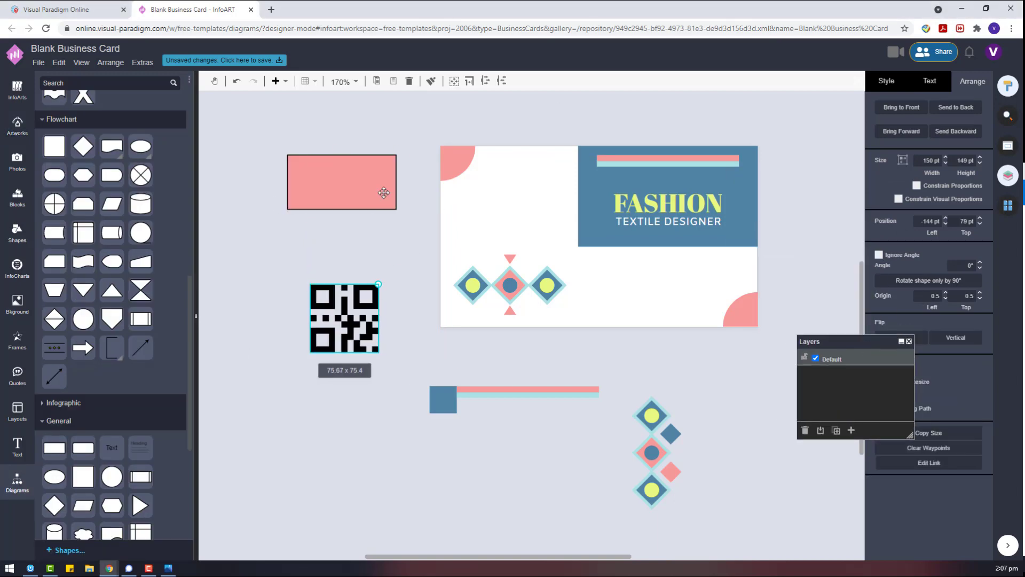
Remove the pink rectangle's outline and reshape it into a near square.
click(384, 192)
click(887, 81)
click(878, 193)
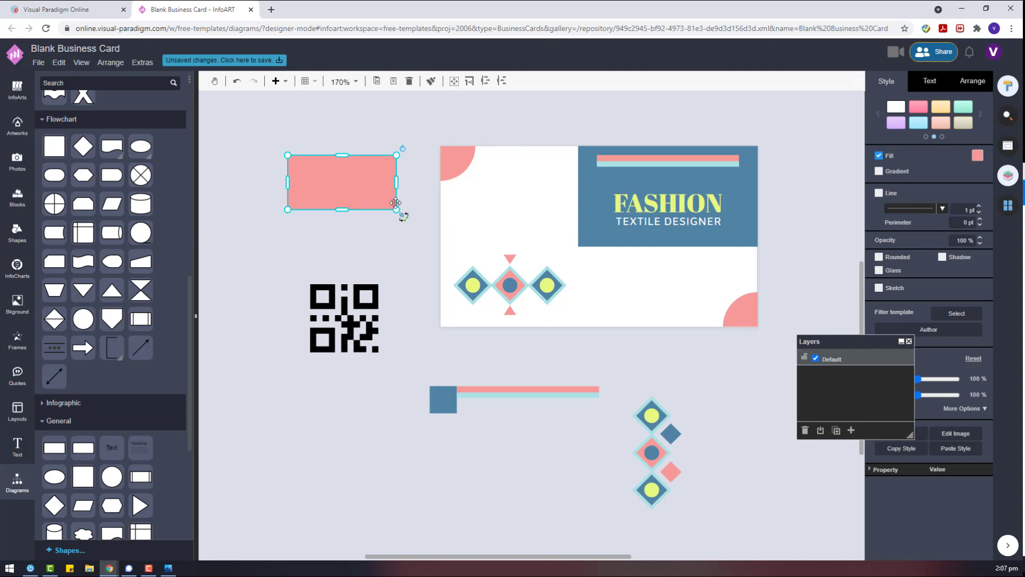
drag(348, 207, 394, 295)
Duplicate the pink square and make the copy white.
click(340, 307)
click(345, 222)
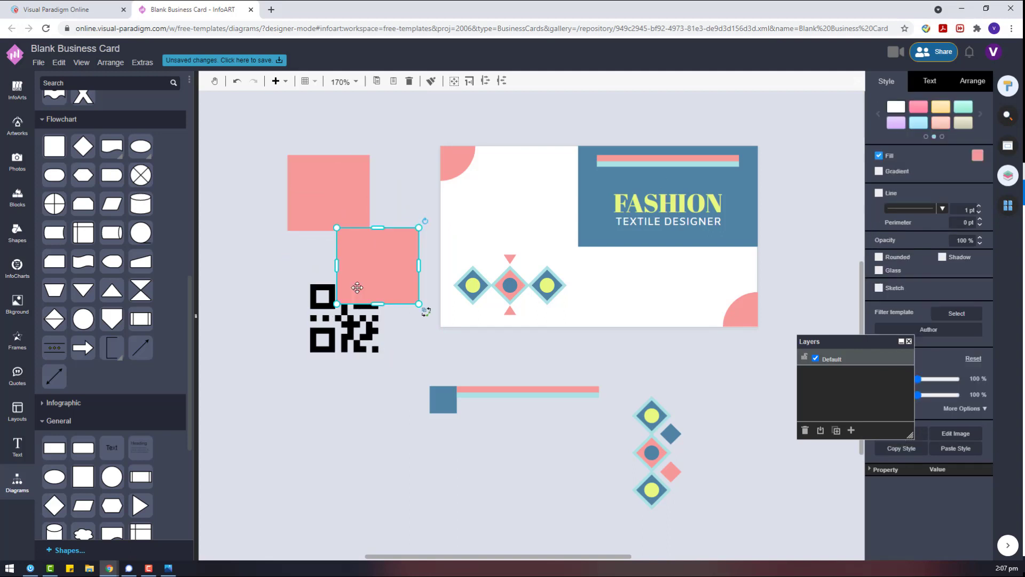
click(355, 315)
click(352, 275)
click(979, 163)
click(968, 180)
Place the QR code in front of the white square and fit the square to it.
drag(324, 330, 372, 252)
right_click(313, 336)
mouse_move(480, 459)
click(512, 461)
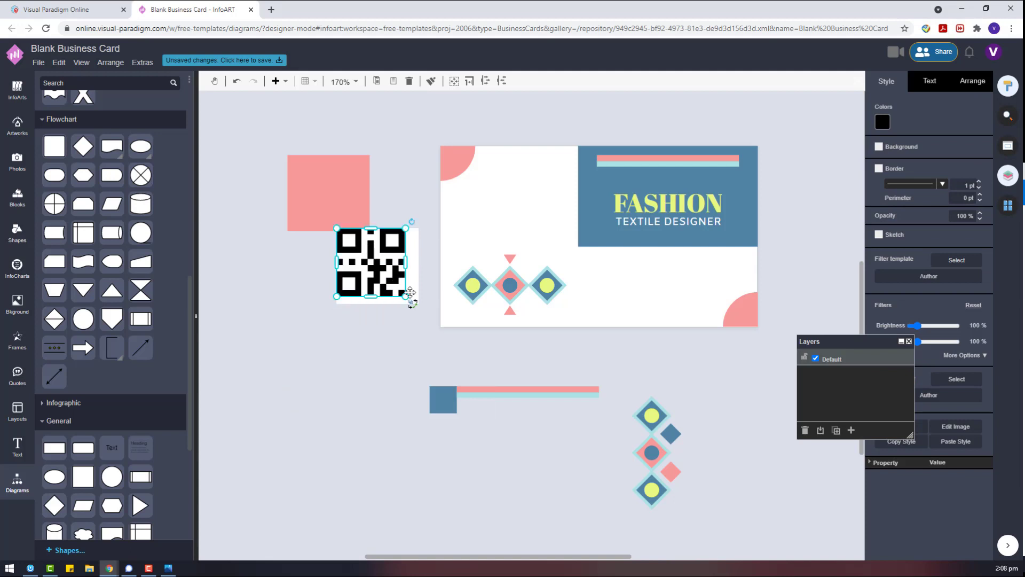
click(417, 304)
drag(417, 304, 373, 297)
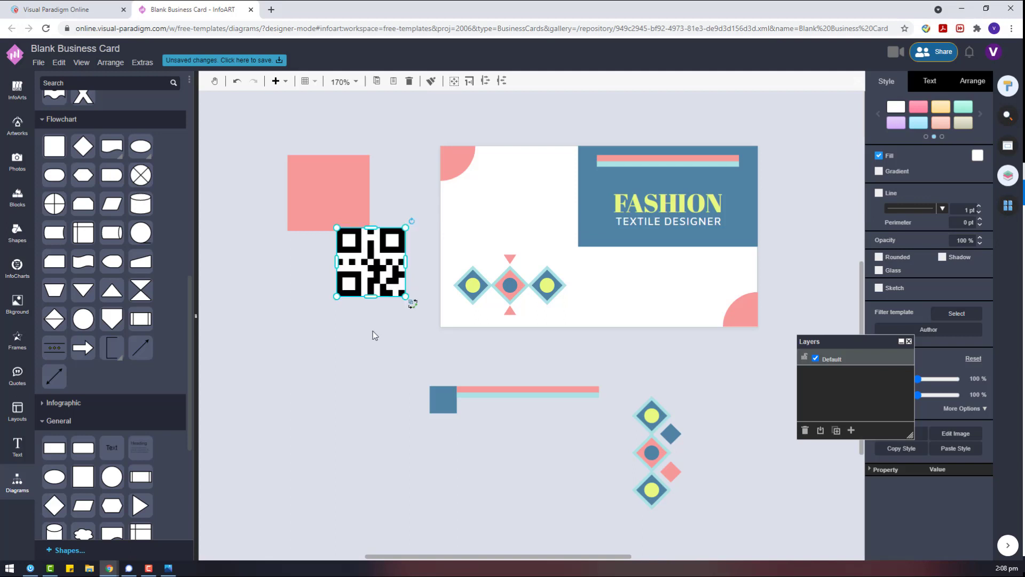
click(373, 335)
Group the QR code with its white backing and centre it over the pink square.
drag(419, 335, 295, 215)
click(970, 85)
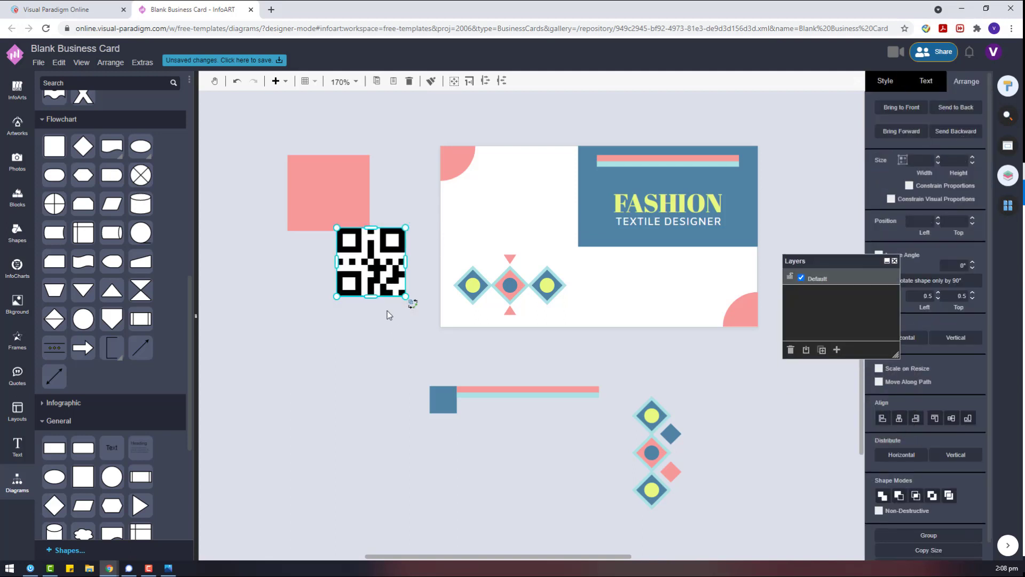
key(ctrl+g)
drag(371, 262, 329, 192)
key(ctrl+z)
click(361, 190)
drag(363, 307, 339, 185)
Move the QR code and pink square together onto the card's upper left.
drag(383, 263, 242, 131)
drag(369, 187, 520, 205)
click(418, 223)
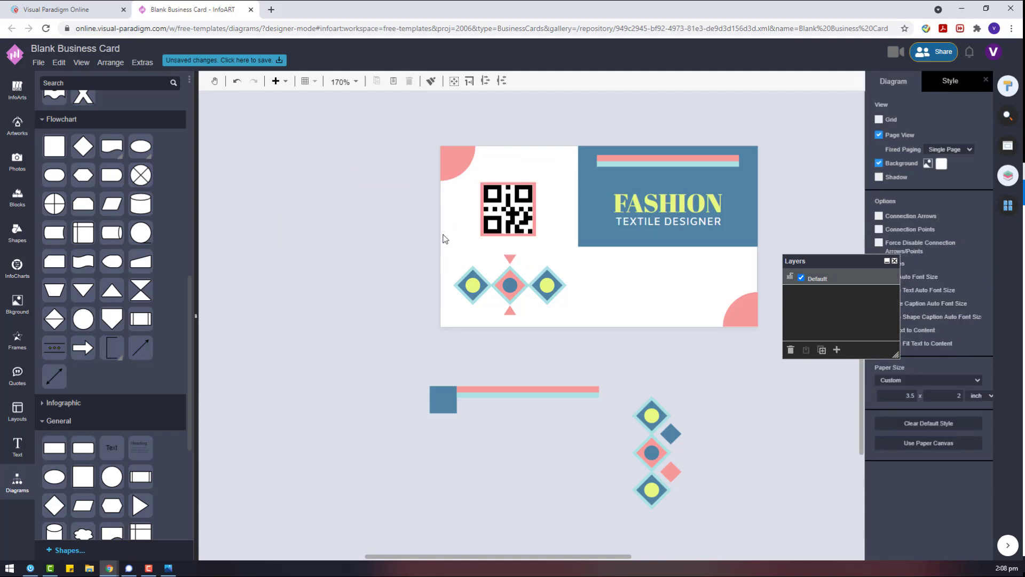
click(508, 208)
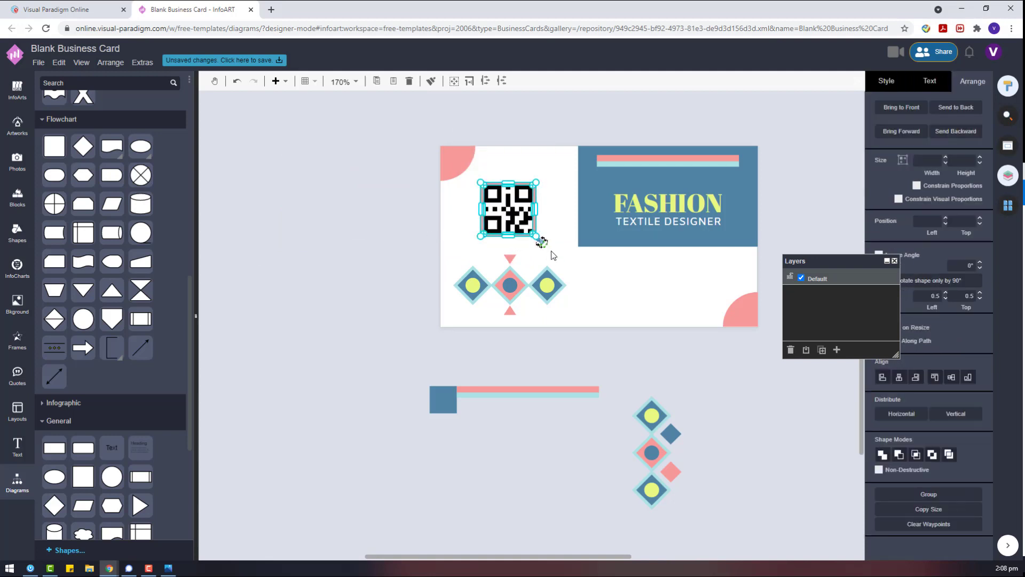
click(513, 283)
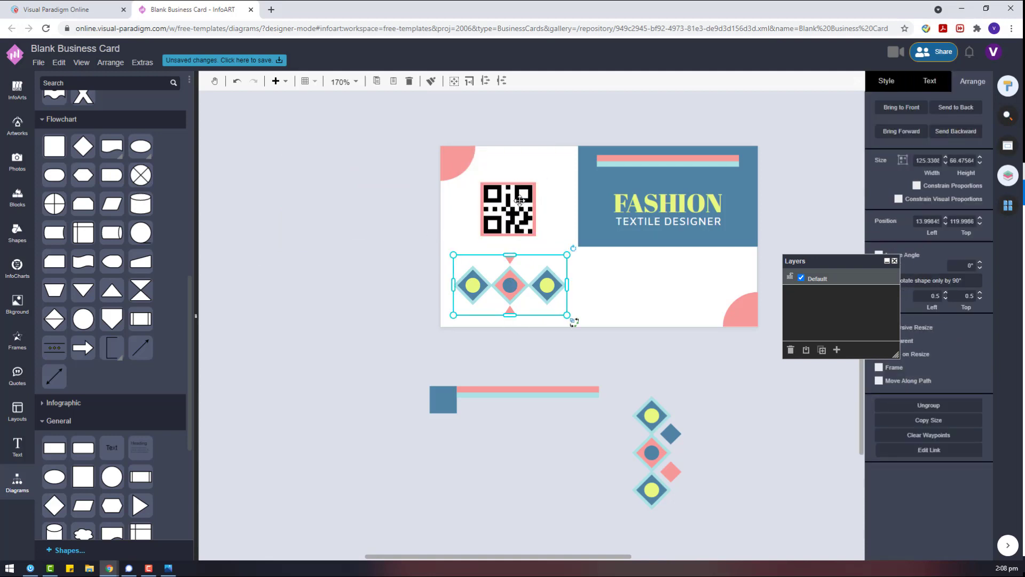
drag(519, 200, 521, 200)
Delete the leftover blue square, pink and teal bar, and other shapes below the card.
click(574, 359)
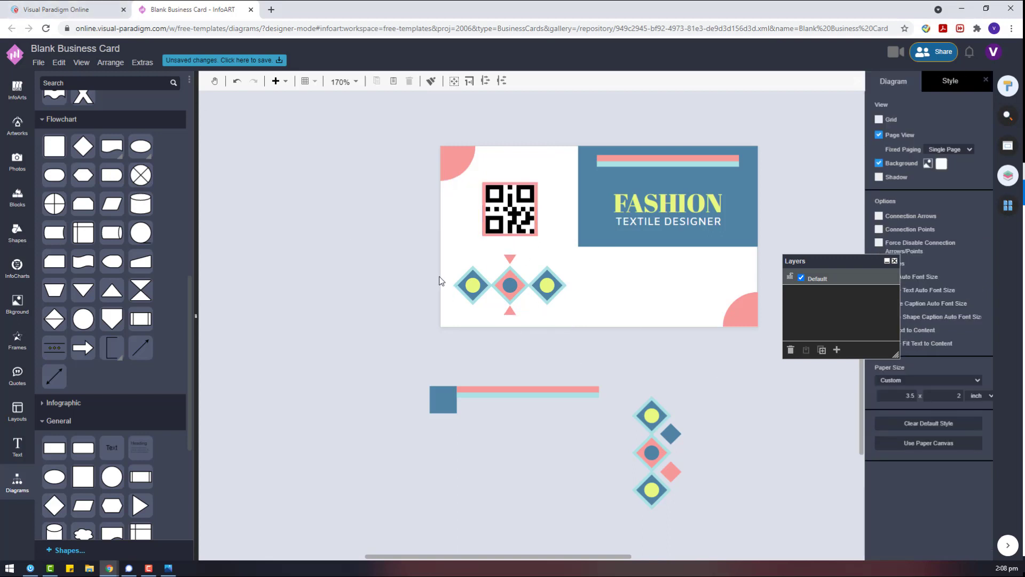
click(501, 277)
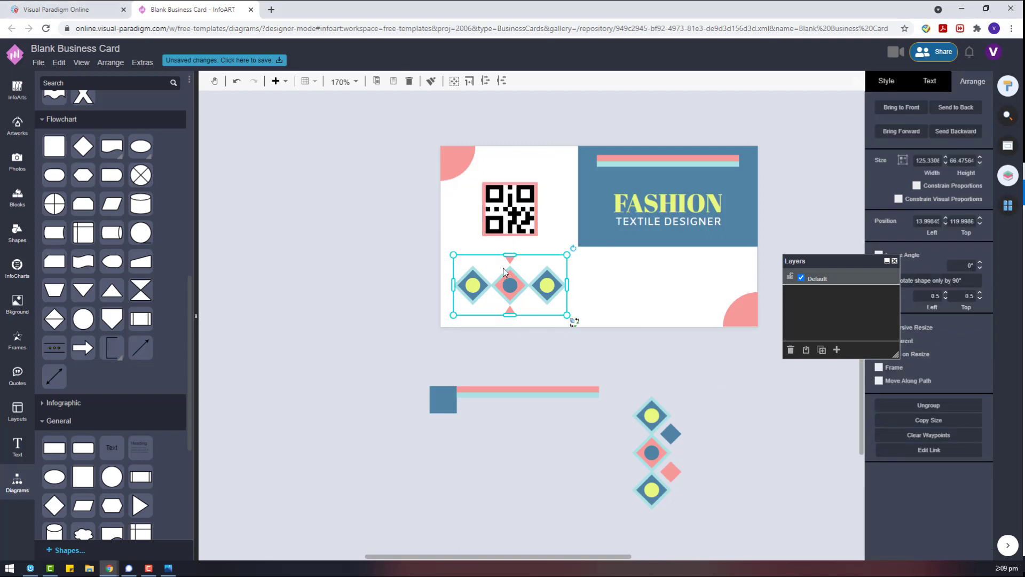
click(564, 441)
click(481, 391)
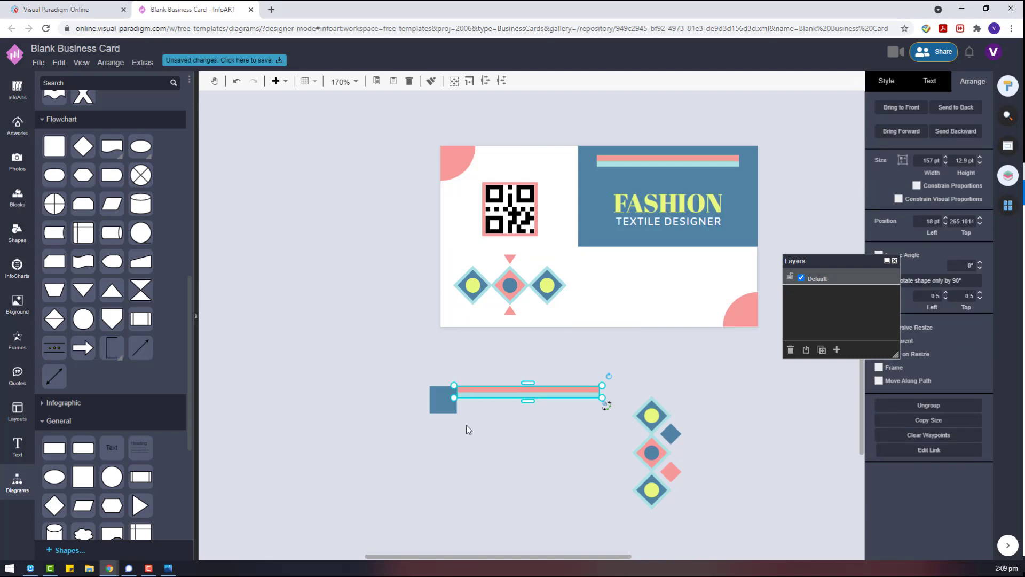
drag(375, 363, 620, 469)
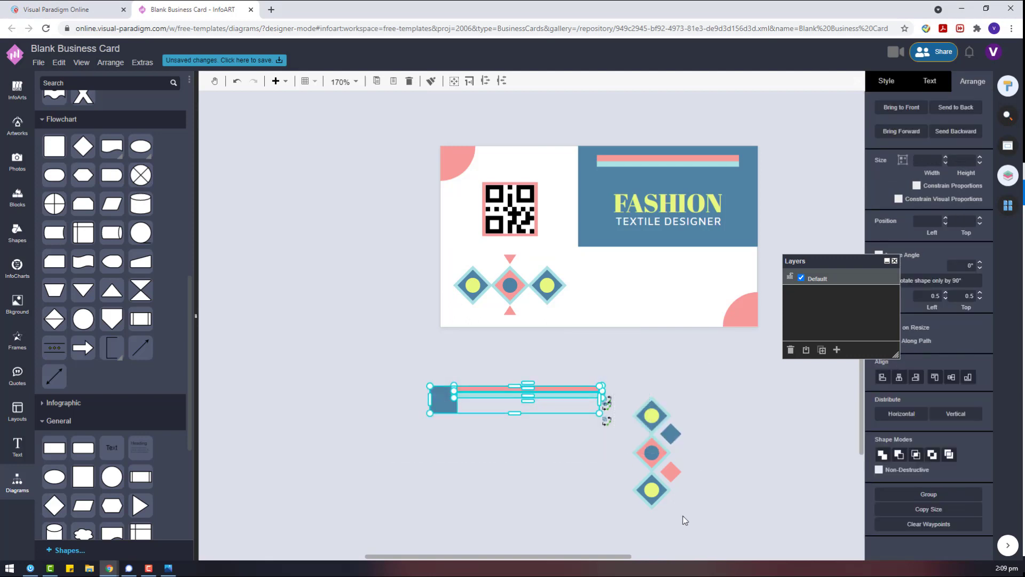
drag(717, 524, 326, 314)
key(Delete)
click(17, 126)
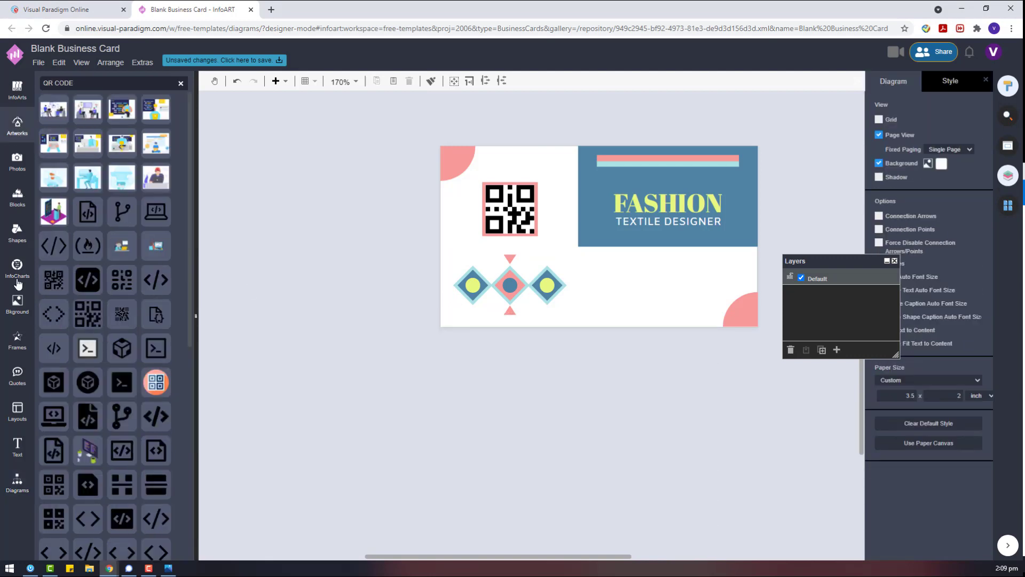
Add a blue circle below the card plus handset and phone icons from the libraries.
click(16, 233)
click(510, 285)
drag(510, 285, 587, 408)
click(630, 395)
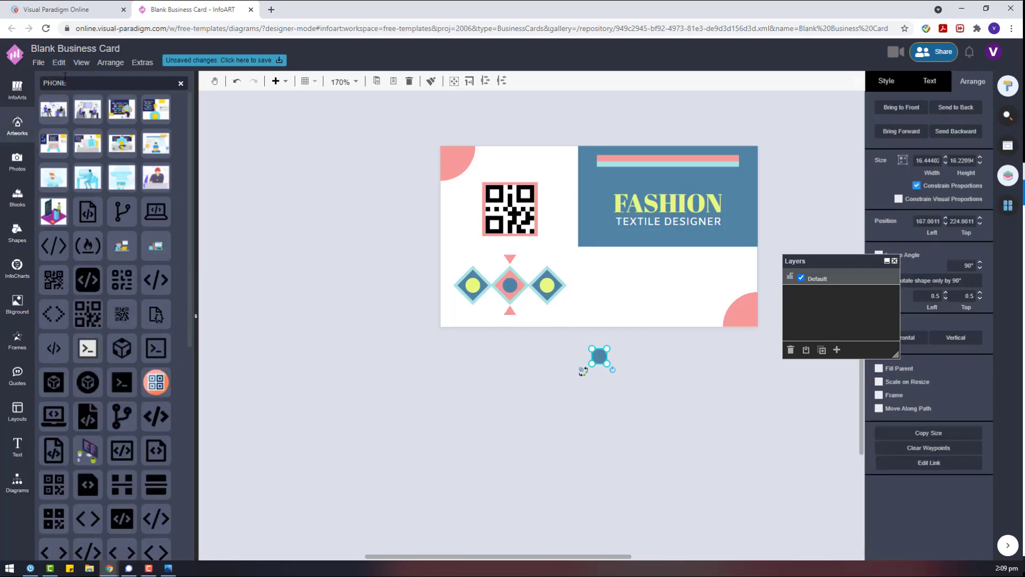
scroll(118, 288, down, 10)
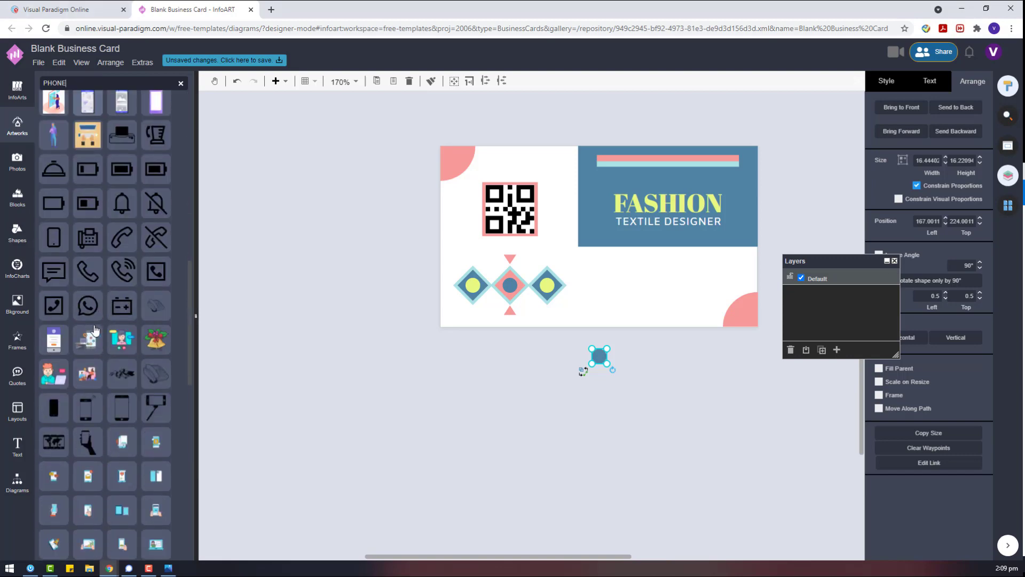
drag(87, 271, 407, 343)
drag(156, 271, 325, 272)
Search artworks for 'SOCIAL MEDIA', add Facebook, Instagram and Twitter icons, and delete the extra icons.
double_click(134, 86)
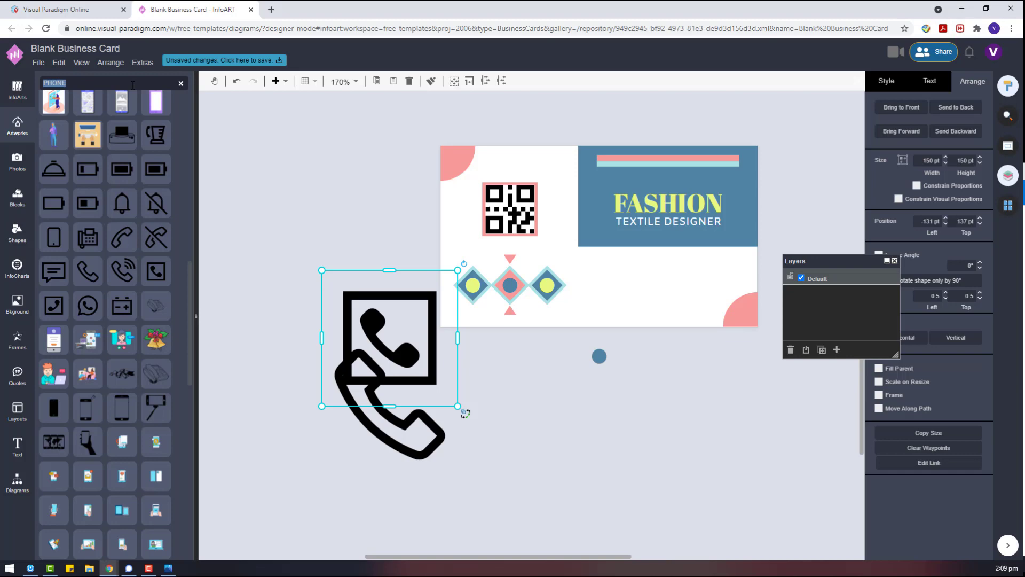
text(SOCIAL MEDIA)
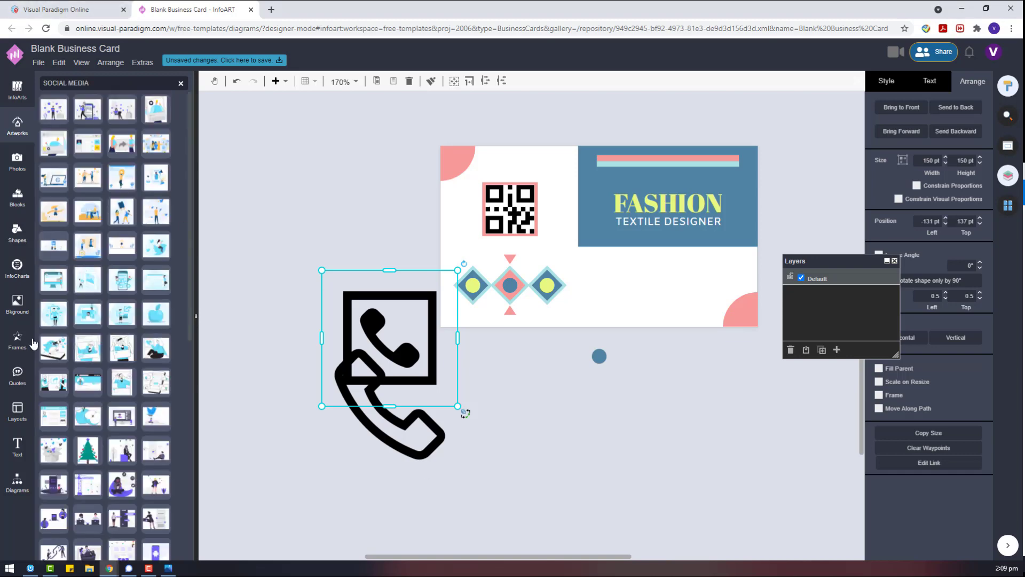
drag(88, 328, 459, 395)
scroll(77, 302, down, 3)
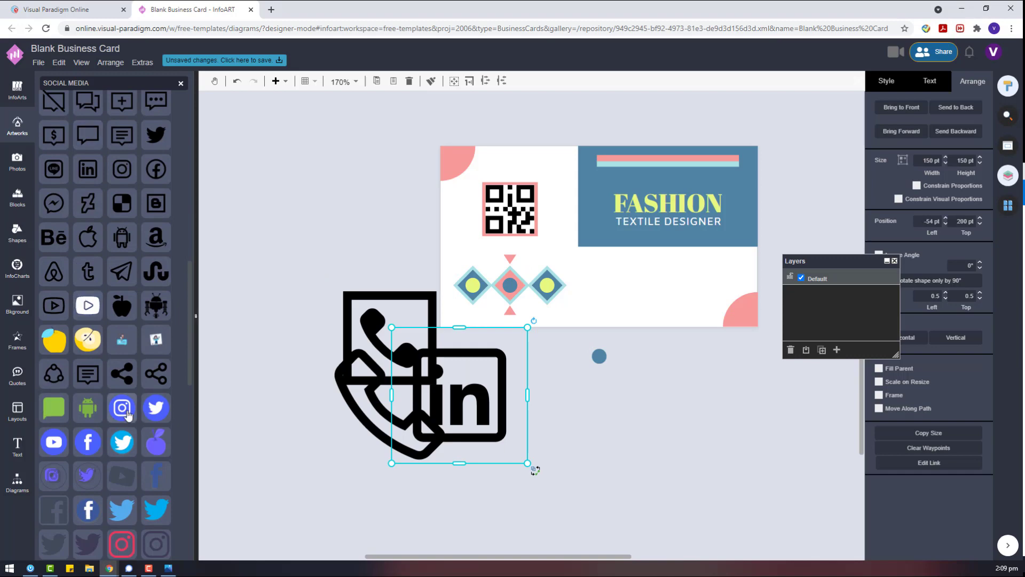
drag(127, 414, 588, 377)
scroll(166, 398, down, 1)
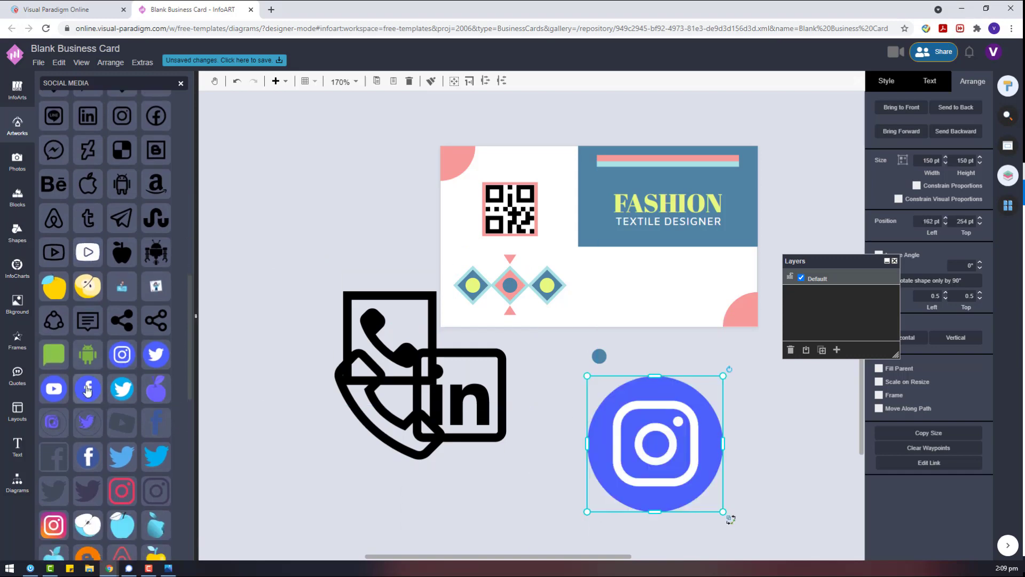
drag(87, 390, 540, 388)
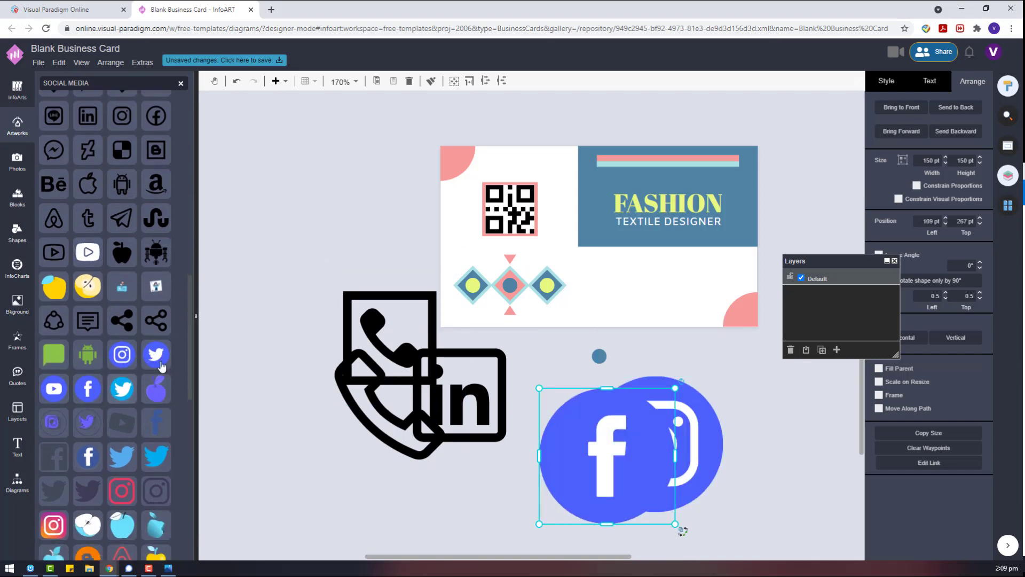
drag(156, 354, 628, 447)
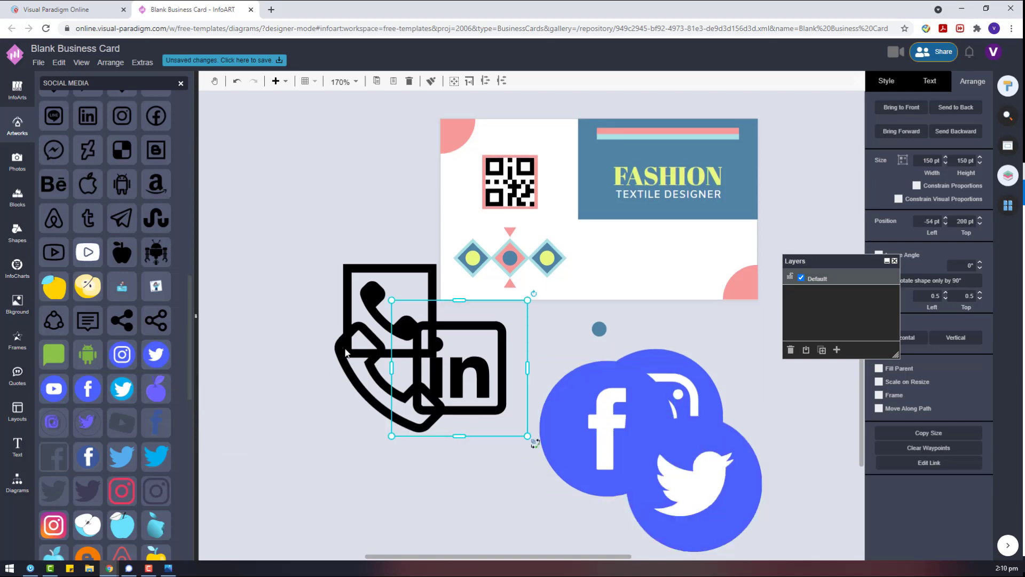
key(Delete)
key(Delete)
Move the Facebook icon to open canvas and make all three social icons steel blue.
scroll(86, 344, down, 10)
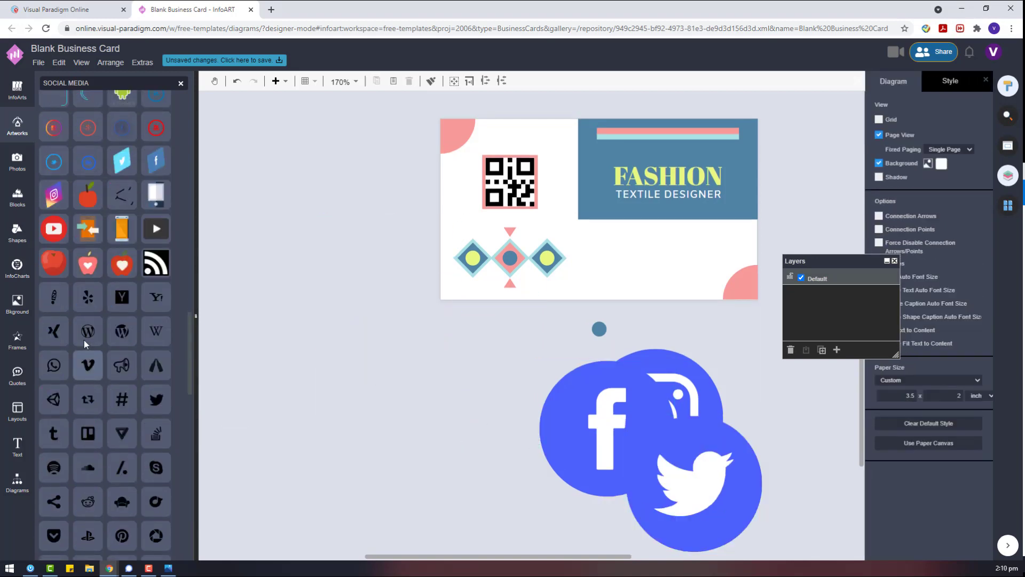
scroll(86, 344, down, 5)
drag(608, 428, 290, 346)
click(888, 82)
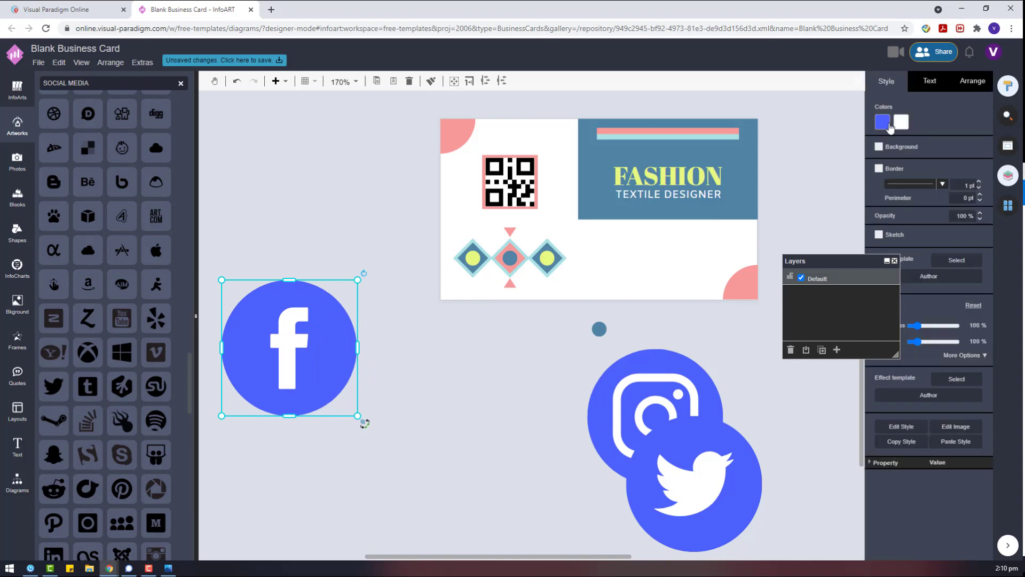
click(889, 125)
click(921, 223)
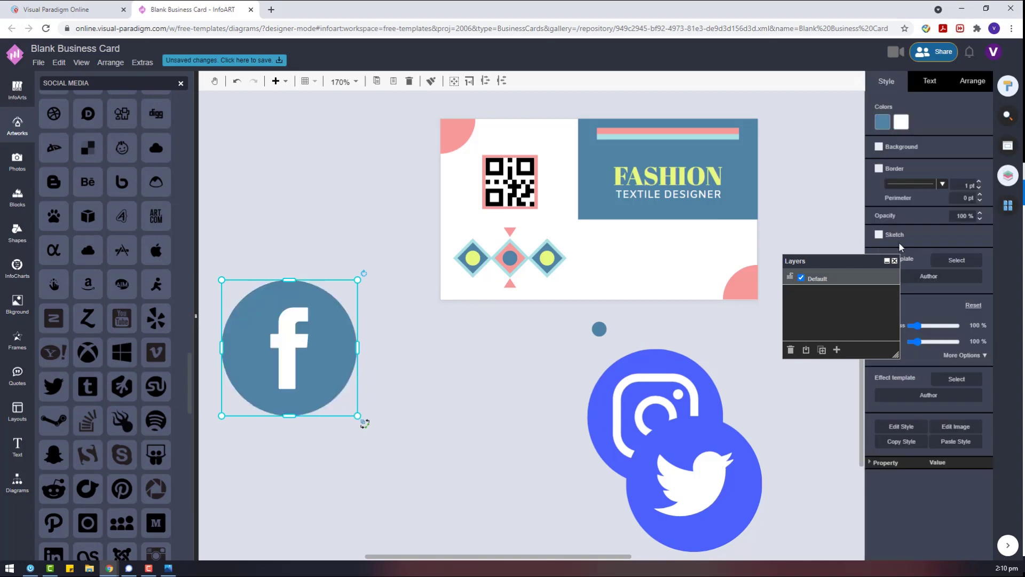
click(652, 384)
click(901, 121)
click(921, 223)
click(711, 456)
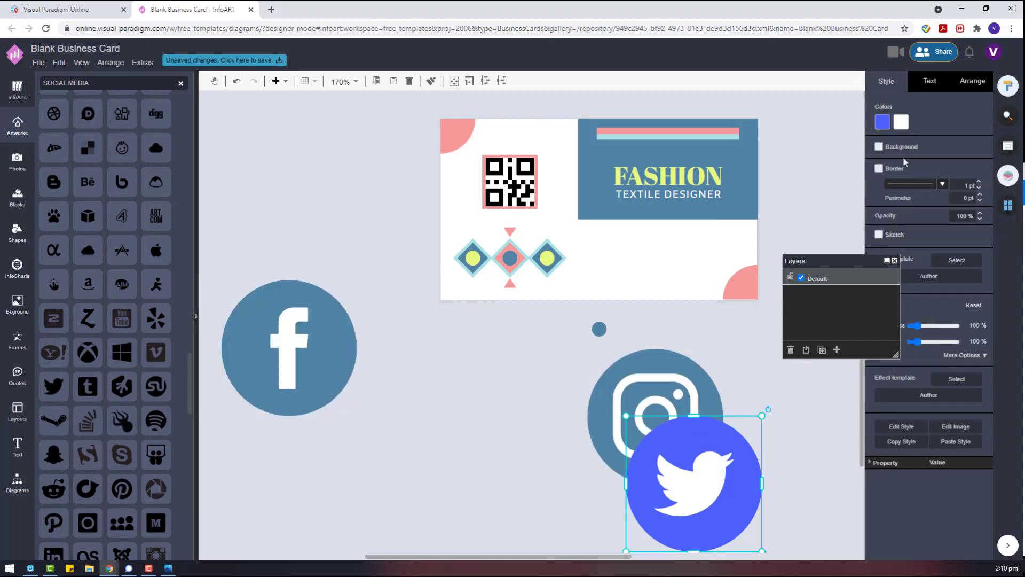
click(883, 122)
click(922, 223)
Shrink the three icons, align them left in one column and distribute them vertically.
drag(694, 459, 378, 459)
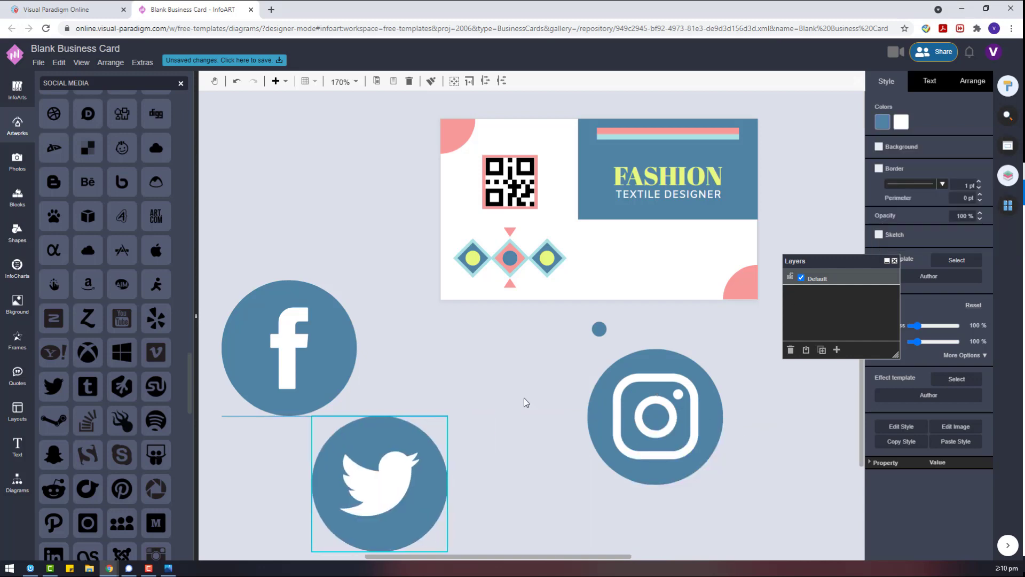
drag(655, 406, 639, 406)
drag(715, 550, 219, 275)
scroll(710, 449, down, 2)
drag(707, 444, 584, 275)
click(883, 418)
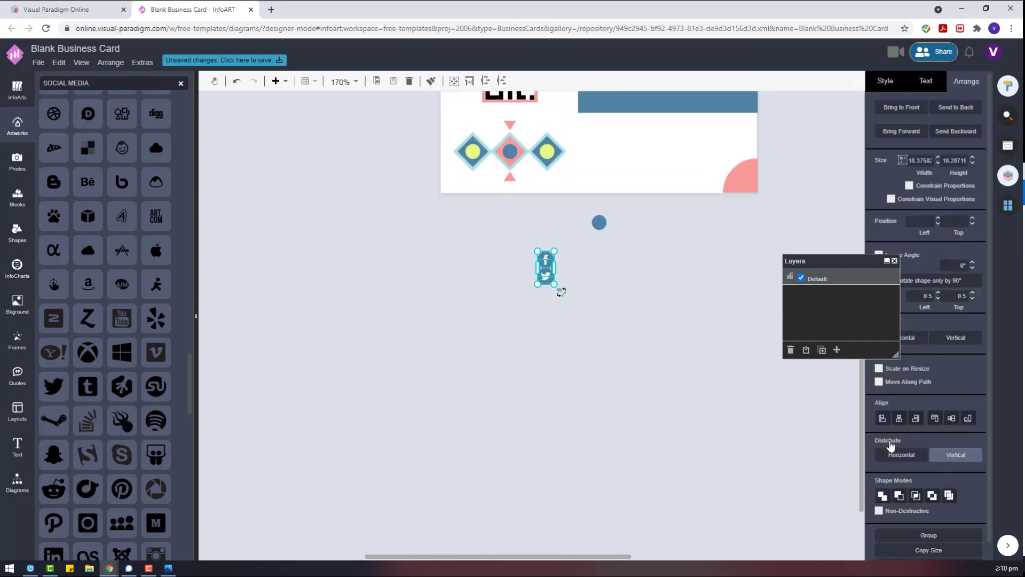
click(546, 291)
drag(576, 331, 460, 216)
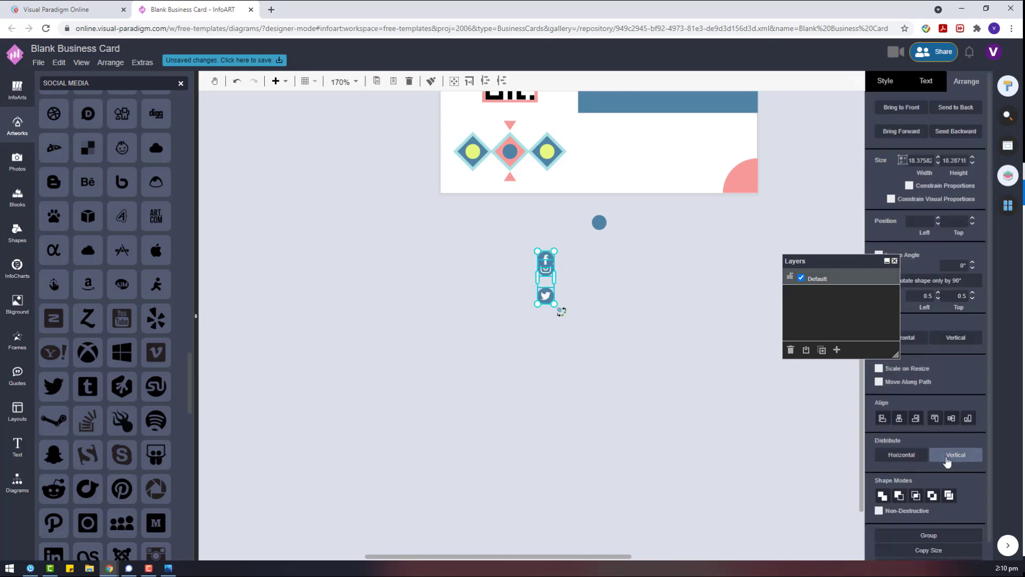
click(956, 458)
Respace the icons evenly, delete the stray blue circle and move the column beside the diamonds.
click(636, 368)
click(546, 300)
drag(593, 339, 483, 217)
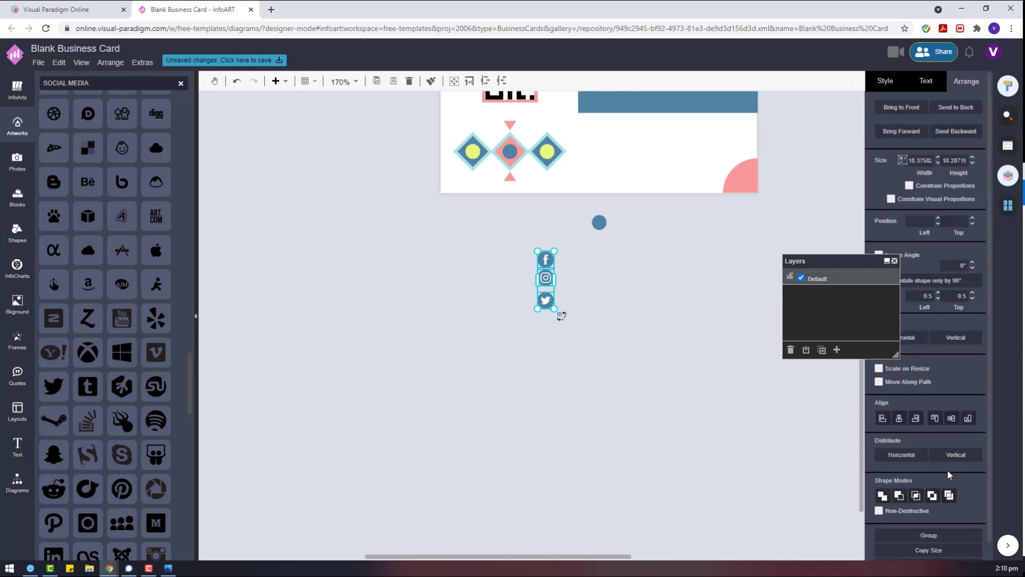
click(956, 458)
click(599, 222)
key(Delete)
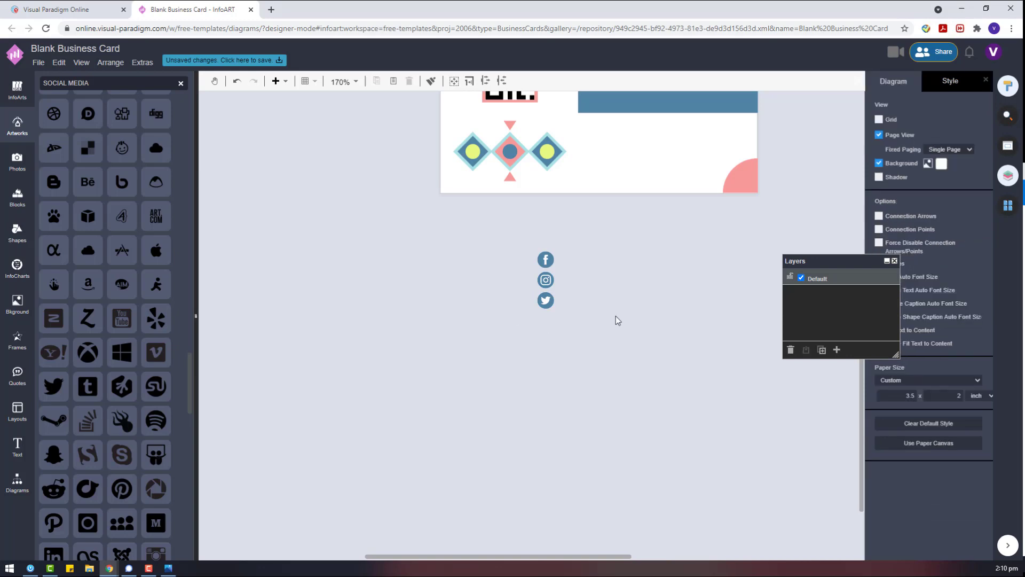
drag(620, 324, 495, 224)
drag(552, 268, 604, 136)
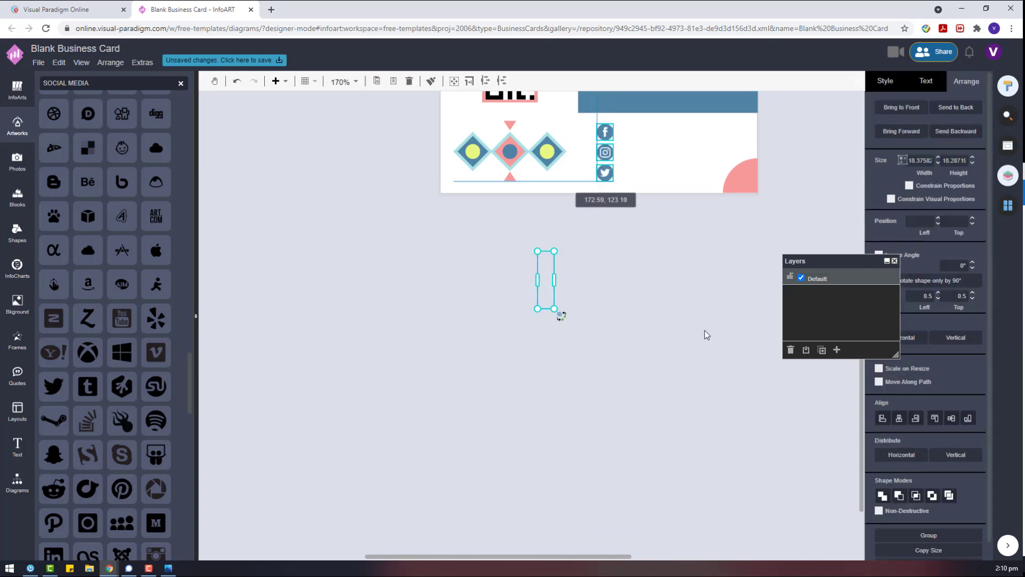
scroll(801, 386, up, 3)
click(801, 386)
scroll(751, 306, up, 2)
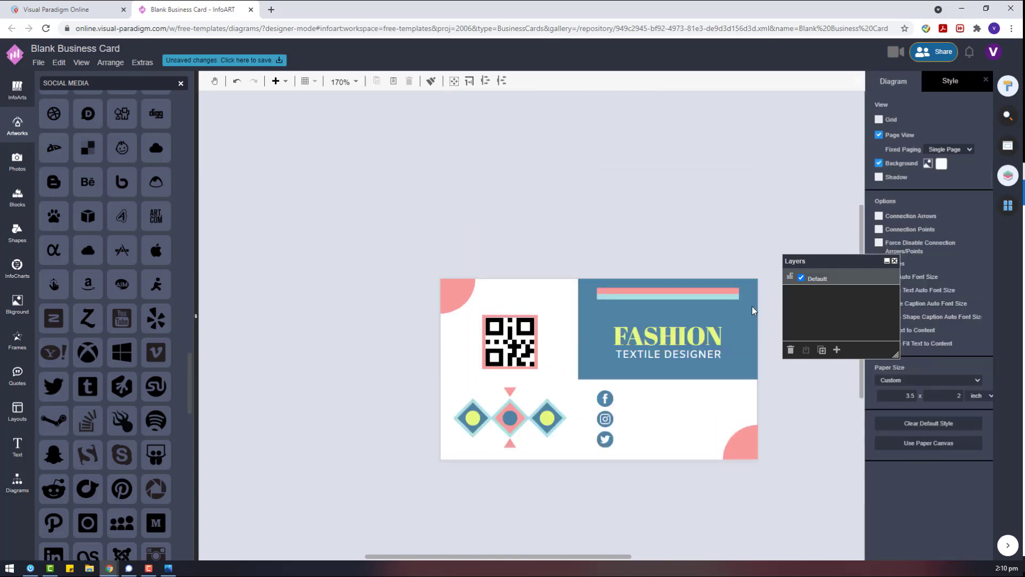
Set the TEXTILE DESIGNER width to 120 pt and the FASHION width to 123 pt.
click(661, 352)
click(788, 313)
text(120)
key(Return)
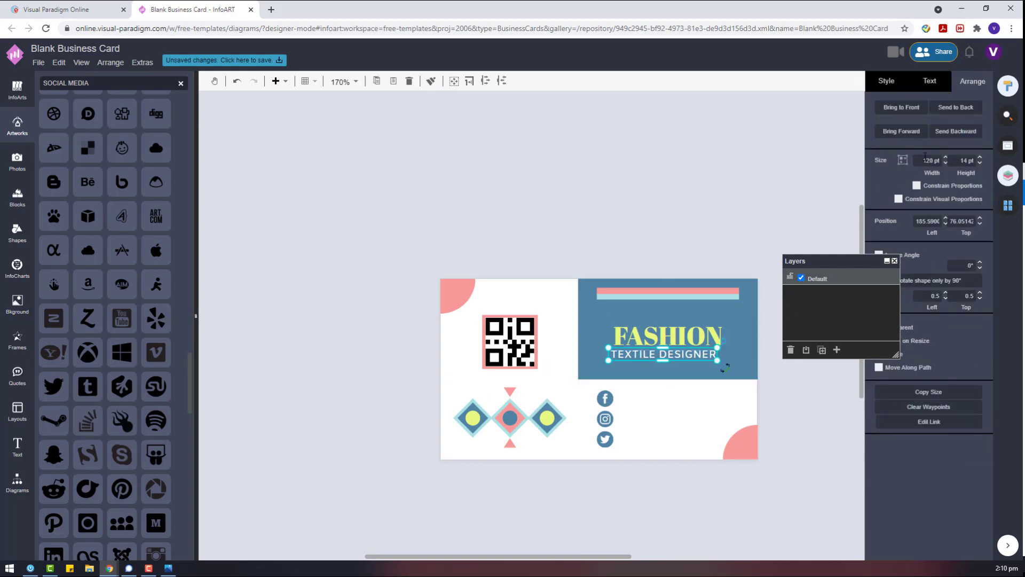
click(675, 337)
click(930, 160)
text(120)
key(Return)
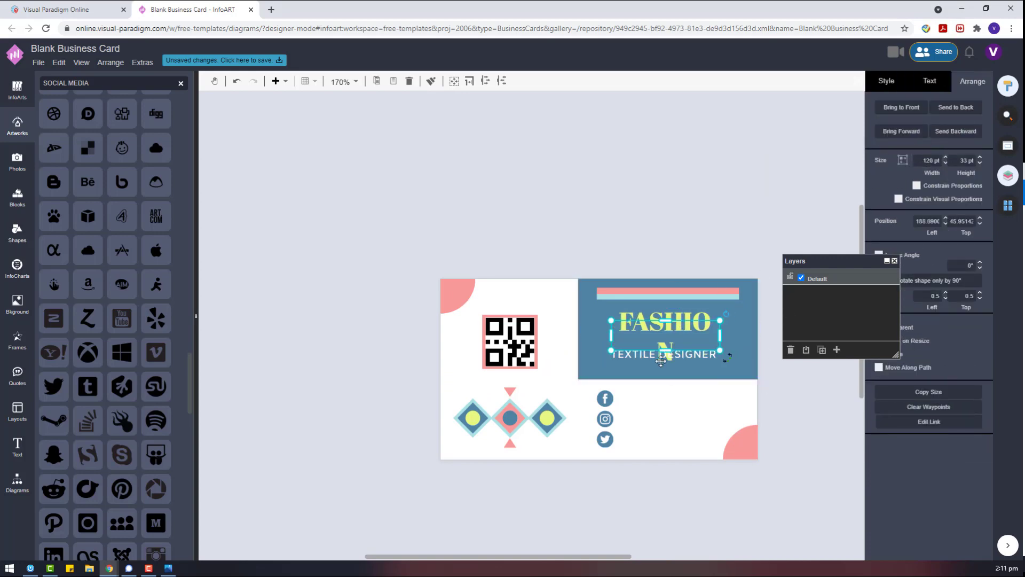
click(945, 157)
click(945, 157)
click(946, 157)
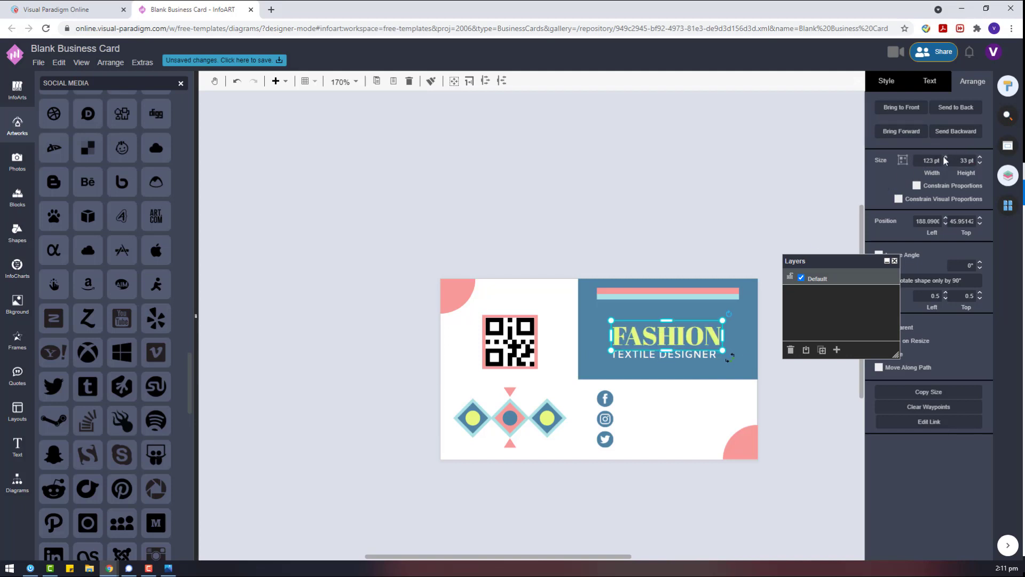
Centre both titles under the stripe bar and nudge the stripe slightly down.
drag(796, 308, 583, 385)
click(901, 377)
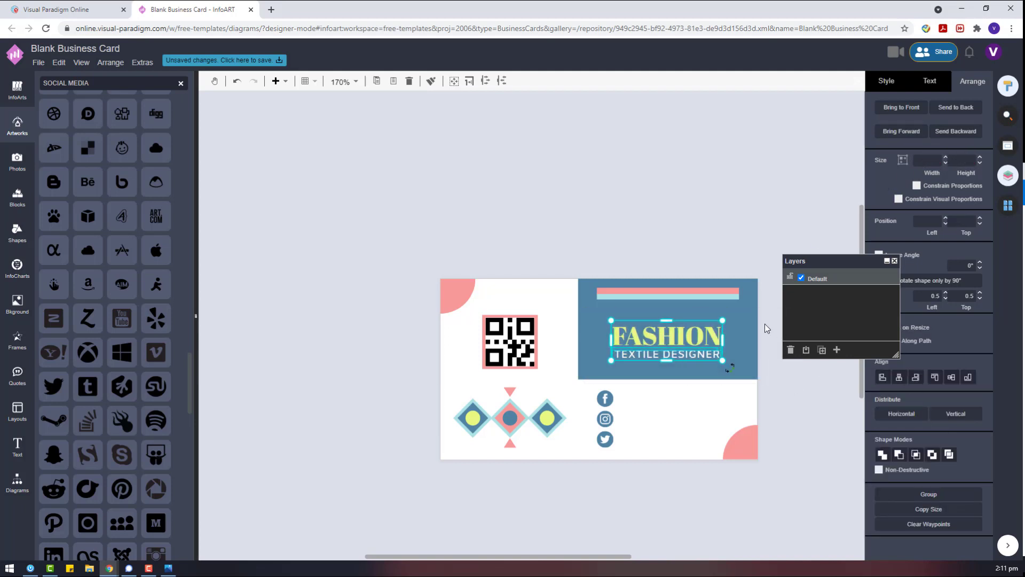
shift+click(703, 297)
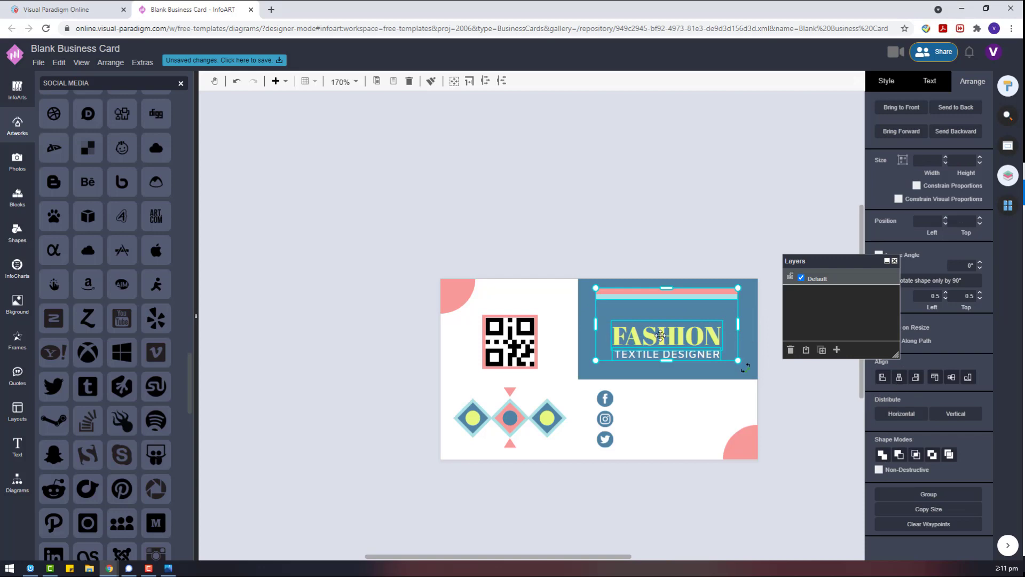
click(899, 378)
click(823, 388)
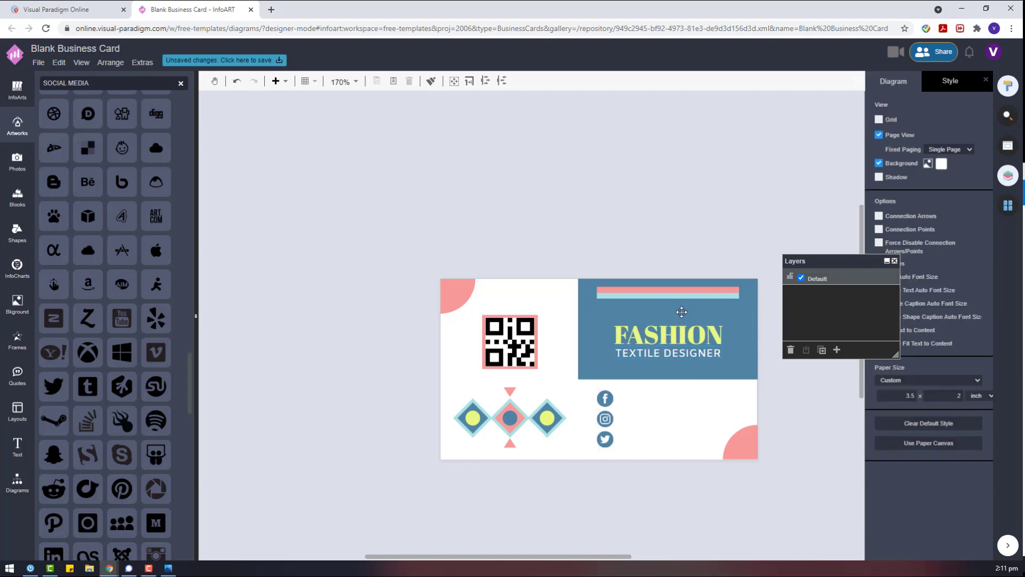
drag(681, 312, 682, 316)
click(816, 402)
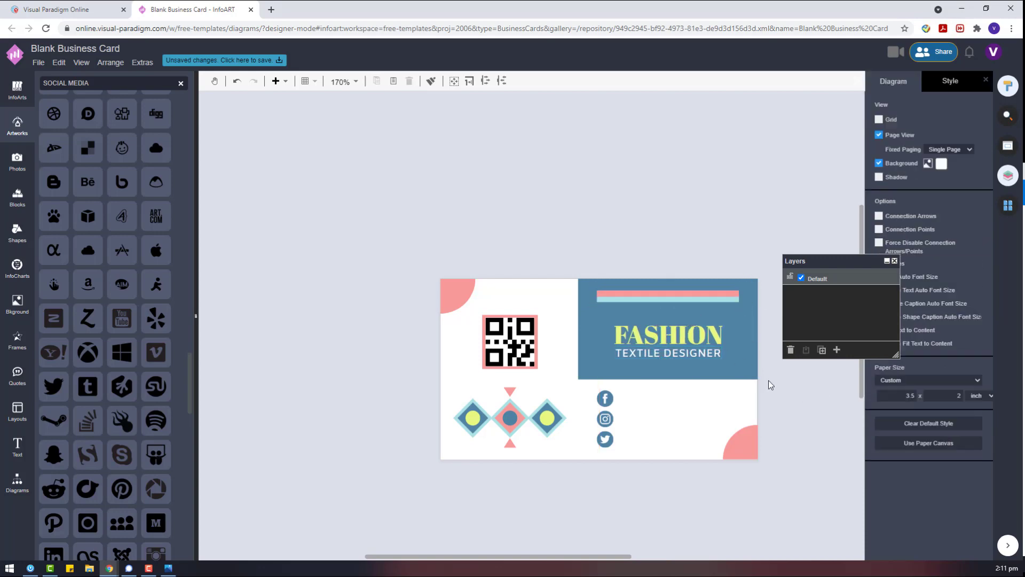
Check the blue header's grouping, then add a placeholder Text box below the card.
click(688, 357)
shift+click(689, 335)
shift+click(705, 294)
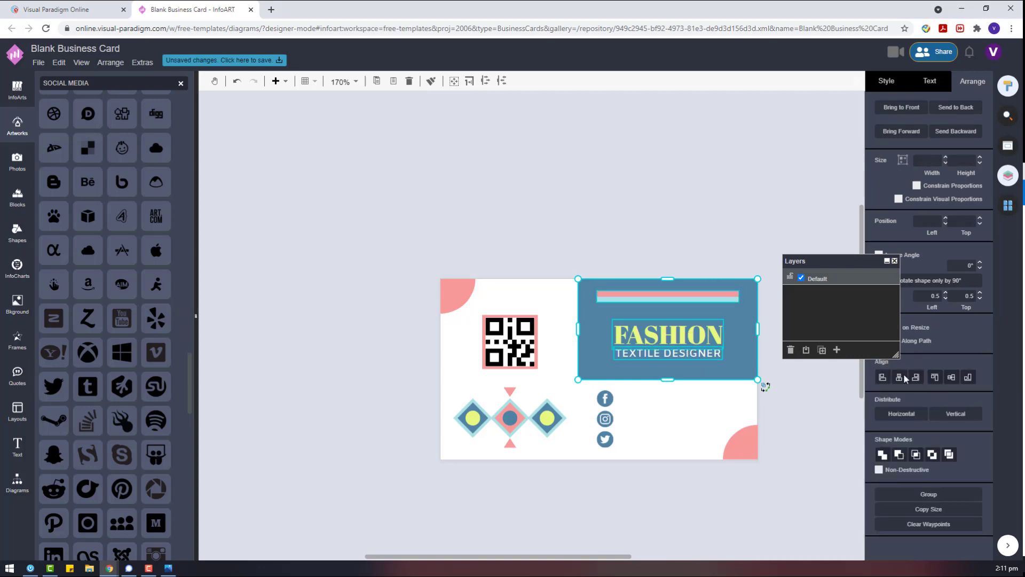
click(789, 366)
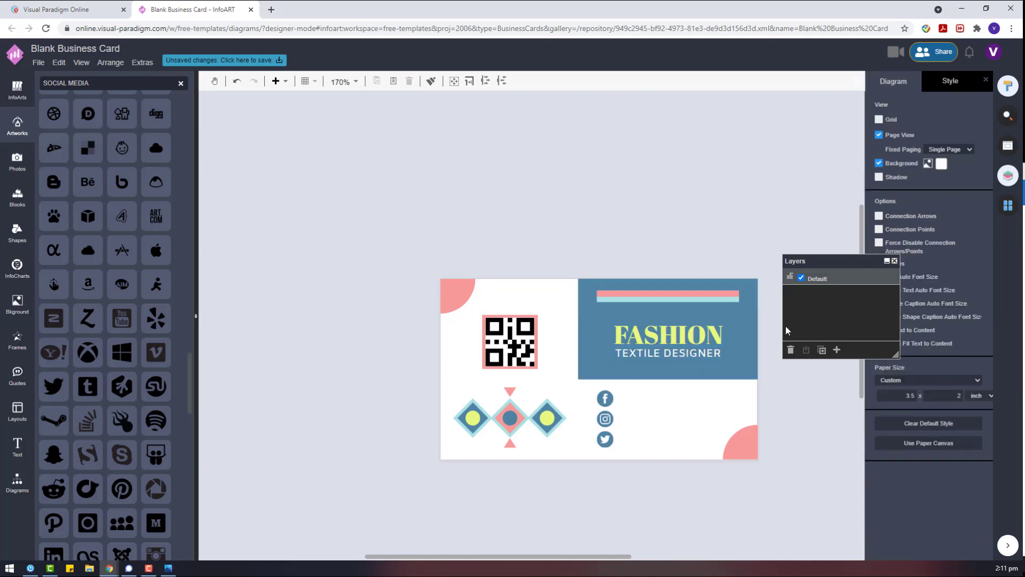
double_click(639, 497)
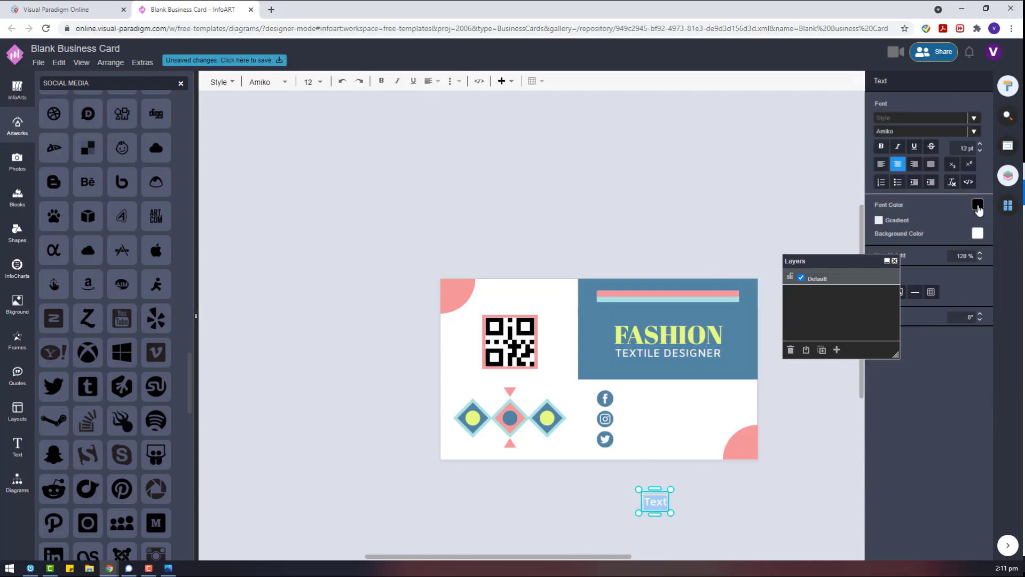
Set the new Text box's font colour to steel blue.
click(977, 205)
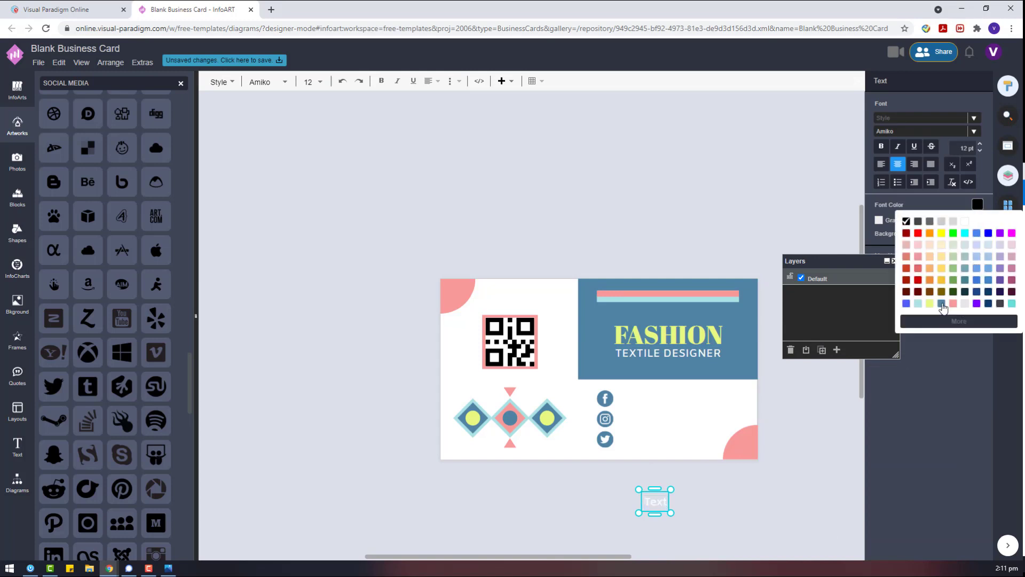
click(942, 304)
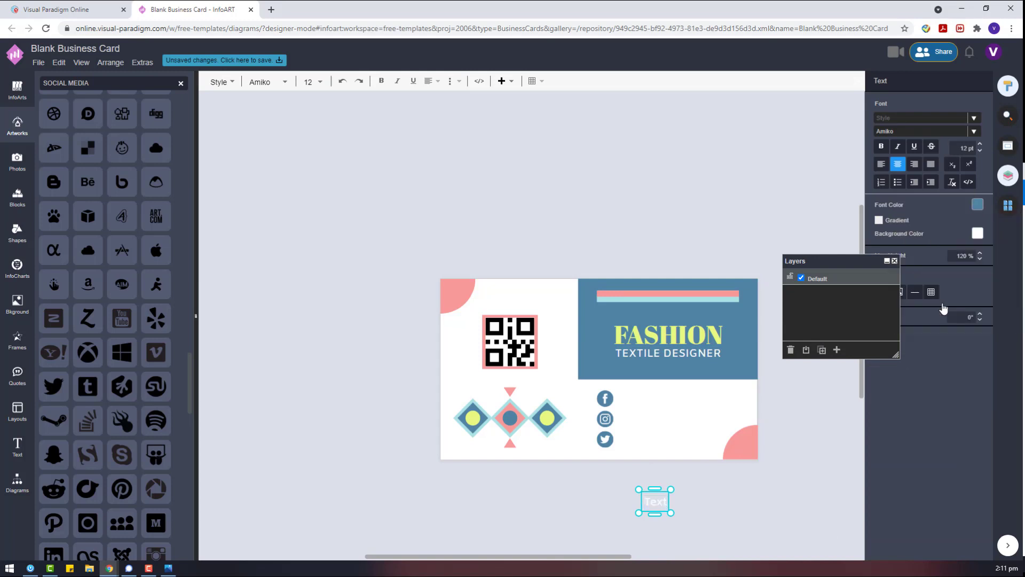
click(977, 208)
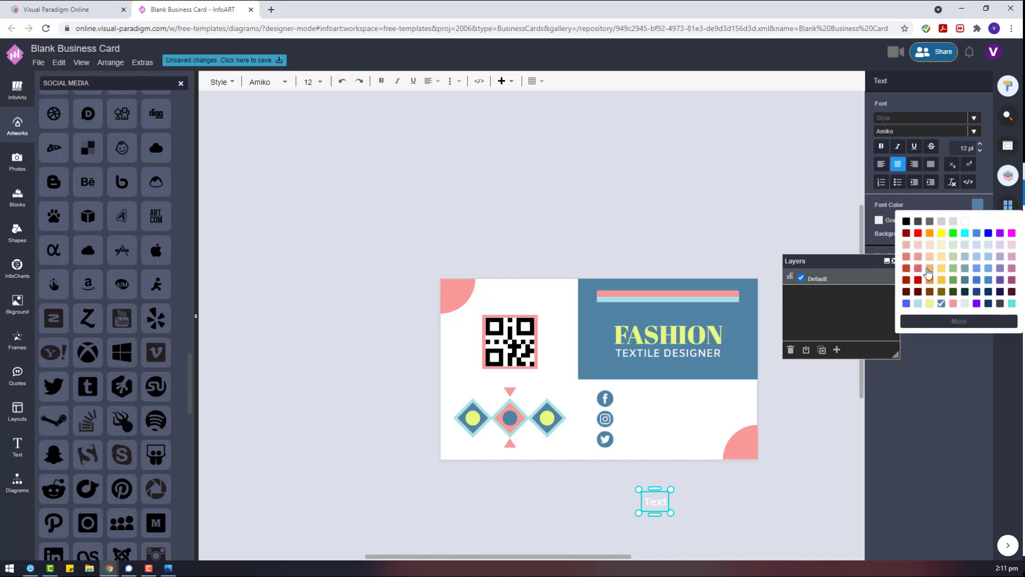
click(748, 435)
click(656, 501)
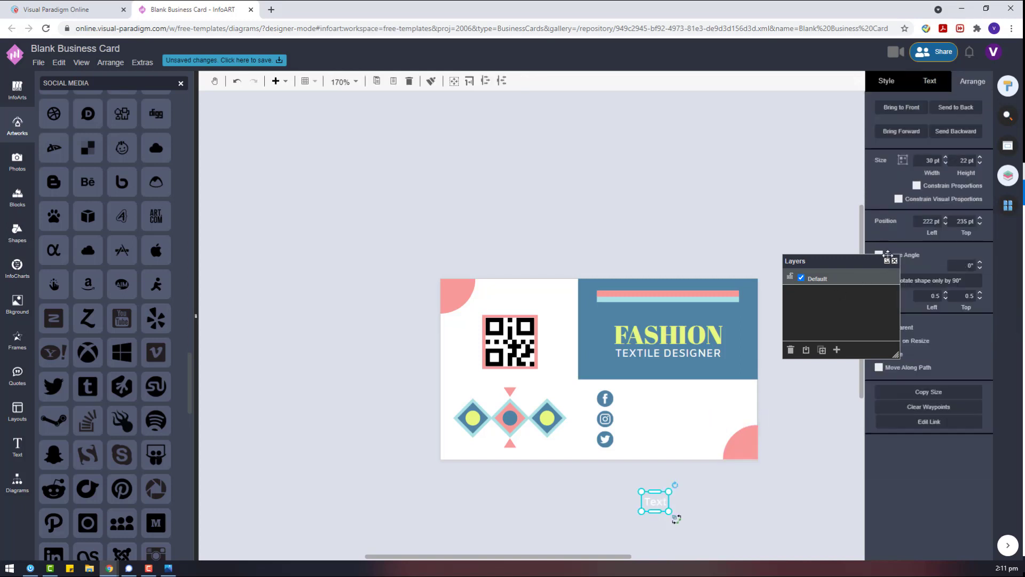
click(928, 86)
click(978, 201)
Move the Text box up so it sits level beside the Facebook icon.
drag(660, 507, 638, 404)
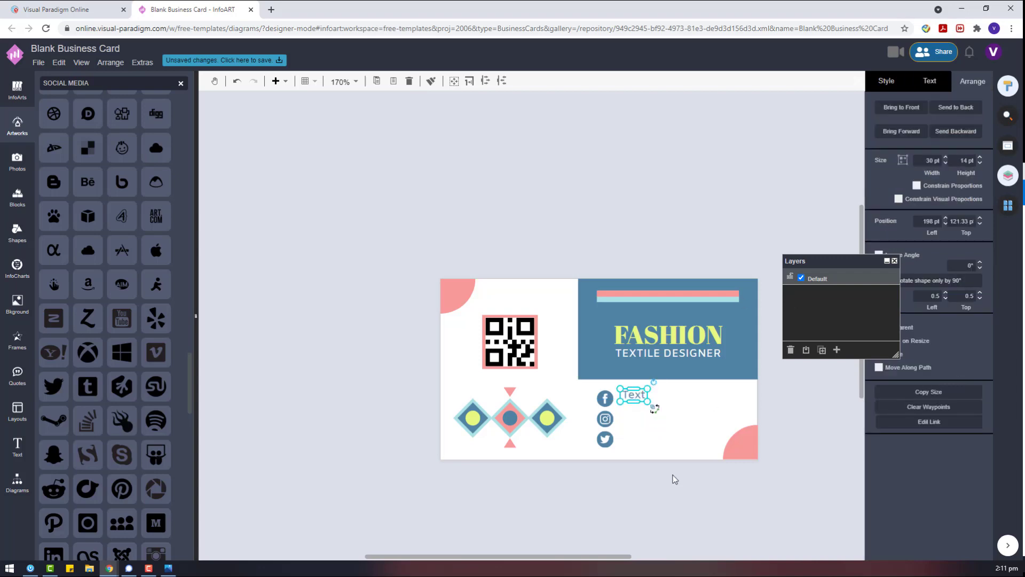
scroll(673, 465, up, 5)
drag(548, 247, 548, 257)
click(473, 256)
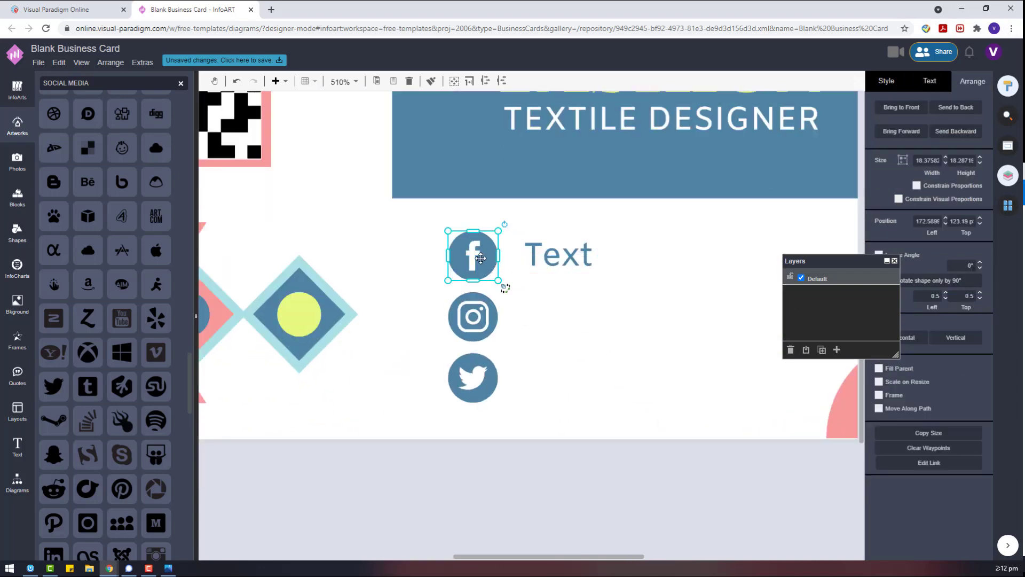
Recolour the Facebook, Instagram and Twitter icons salmon pink.
click(889, 126)
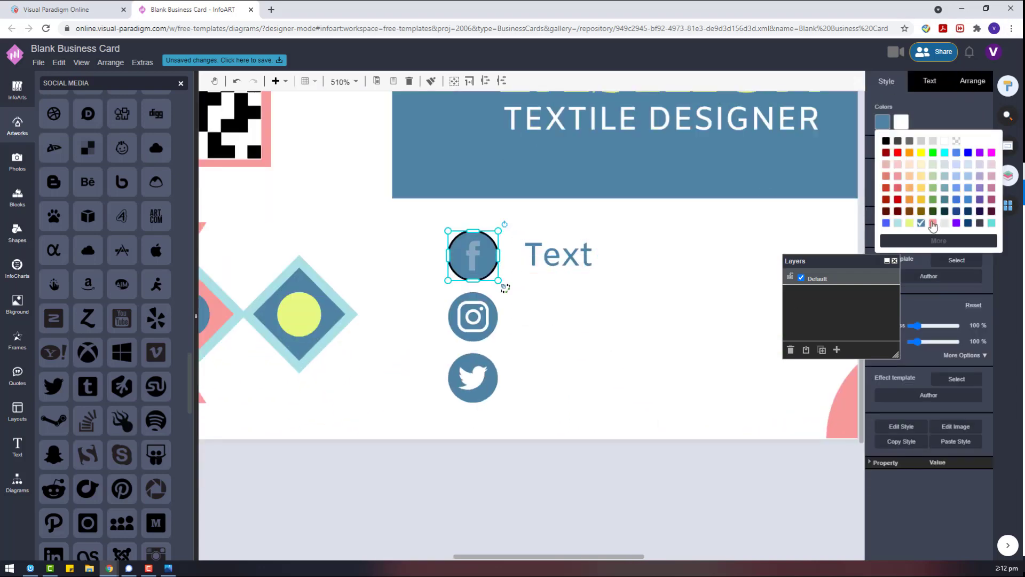
click(906, 172)
key(Tab)
click(901, 122)
click(933, 223)
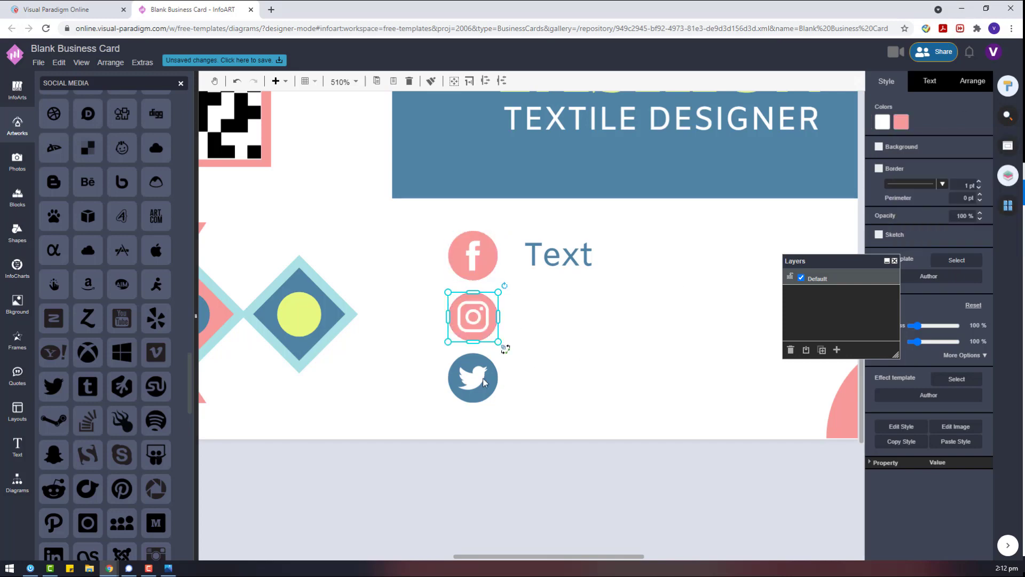
key(Tab)
click(883, 122)
click(945, 223)
Widen the Text box to the right and fit its height to the text.
click(590, 259)
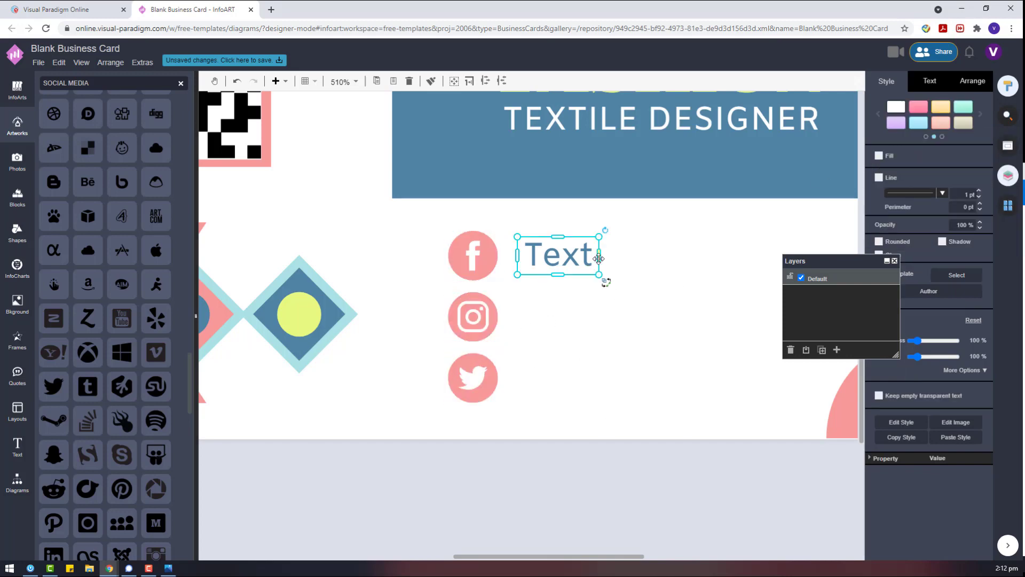
click(930, 81)
click(897, 118)
drag(601, 256, 851, 256)
click(973, 81)
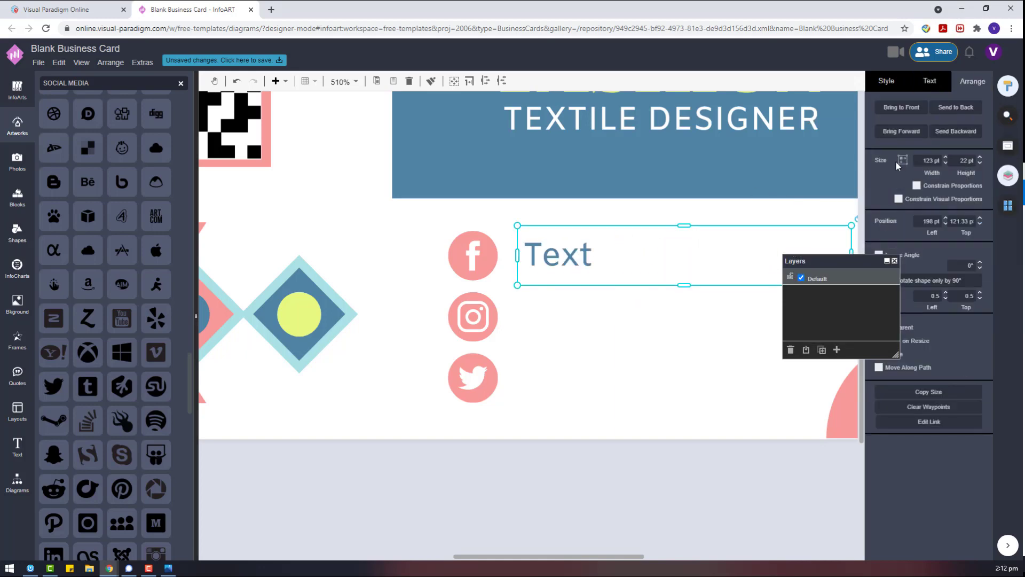
drag(517, 285, 555, 256)
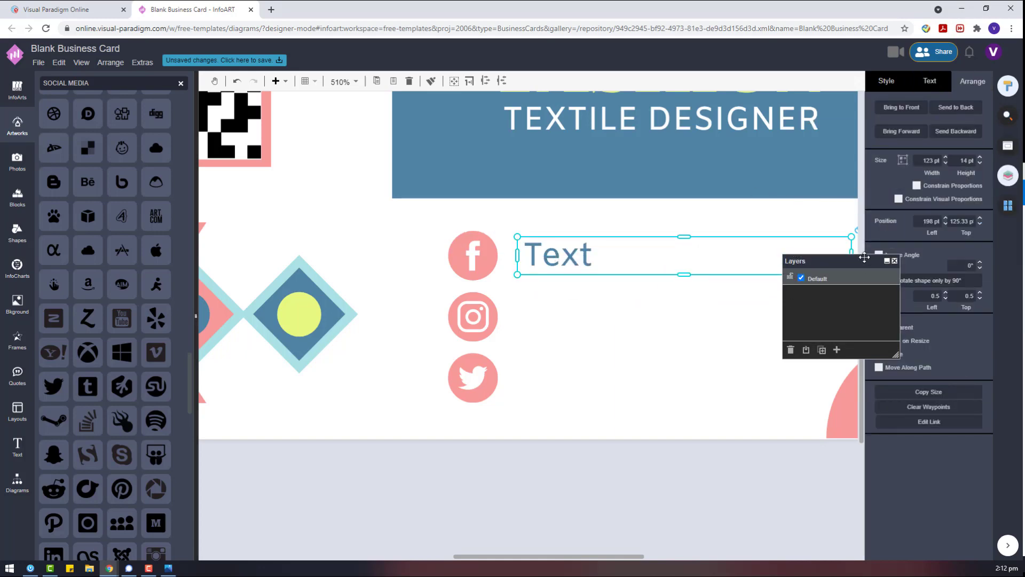
drag(864, 258, 949, 399)
Duplicate the Text box beside each icon and distribute the three boxes evenly.
key(ctrl+d)
drag(524, 278, 538, 381)
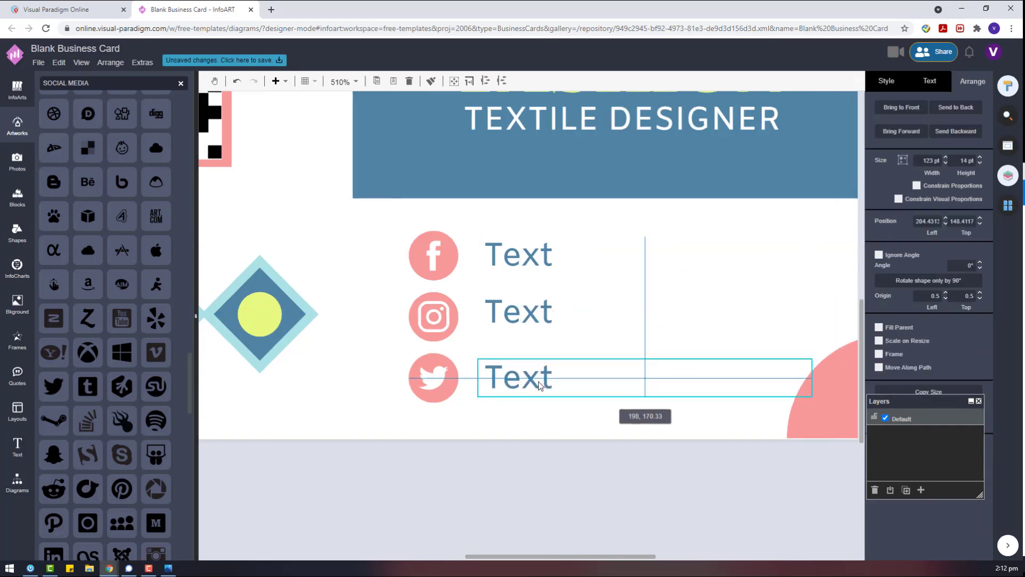
shift+click(527, 328)
shift+click(518, 255)
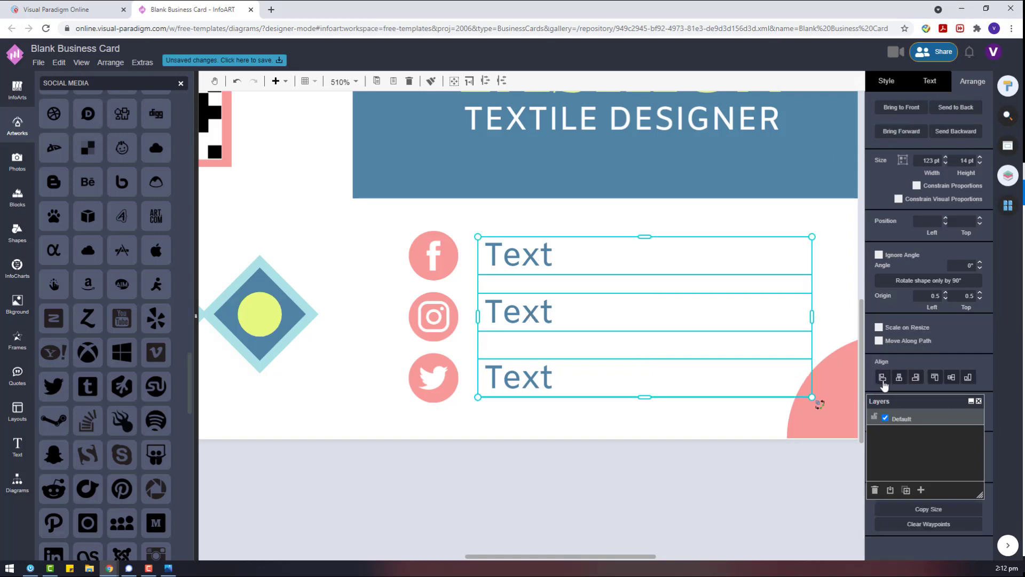
drag(889, 401, 720, 439)
click(957, 414)
click(570, 467)
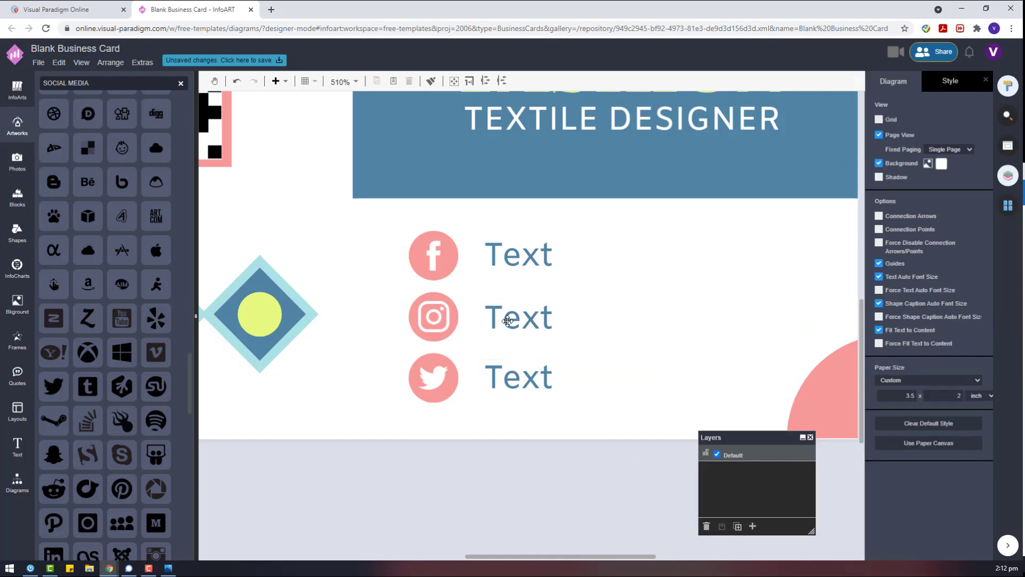
Replace the first two placeholders with the phone number and the Instagram handle.
click(527, 255)
double_click(527, 255)
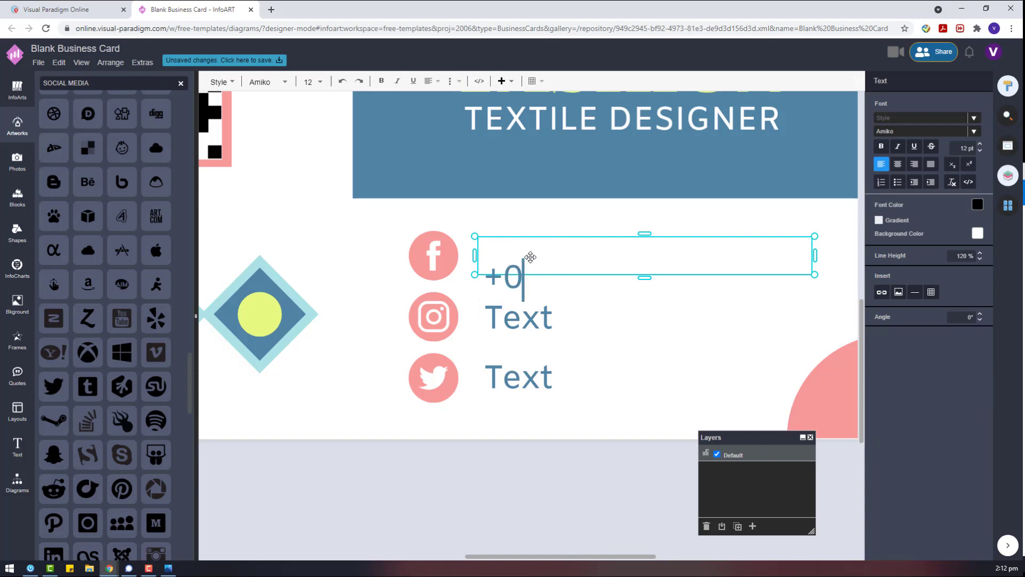
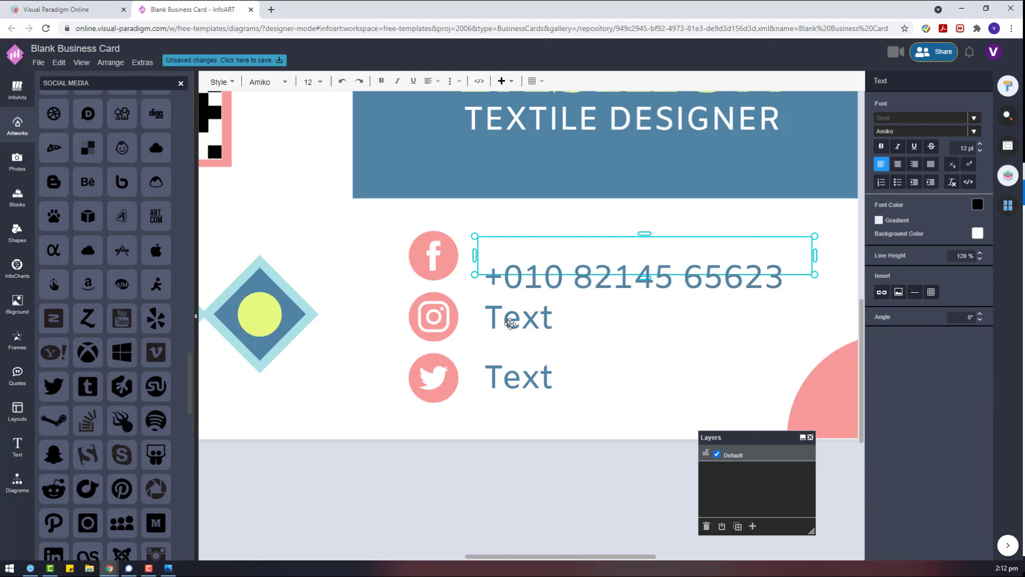
double_click(510, 323)
text(ig@)
key(BackSpace)
key(BackSpace)
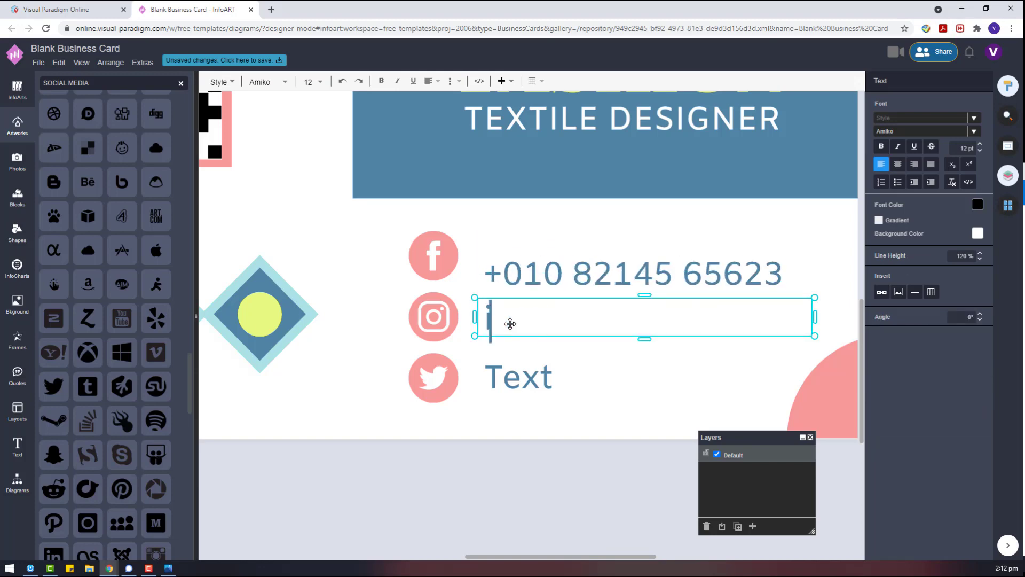
key(BackSpace)
text(IG@/)
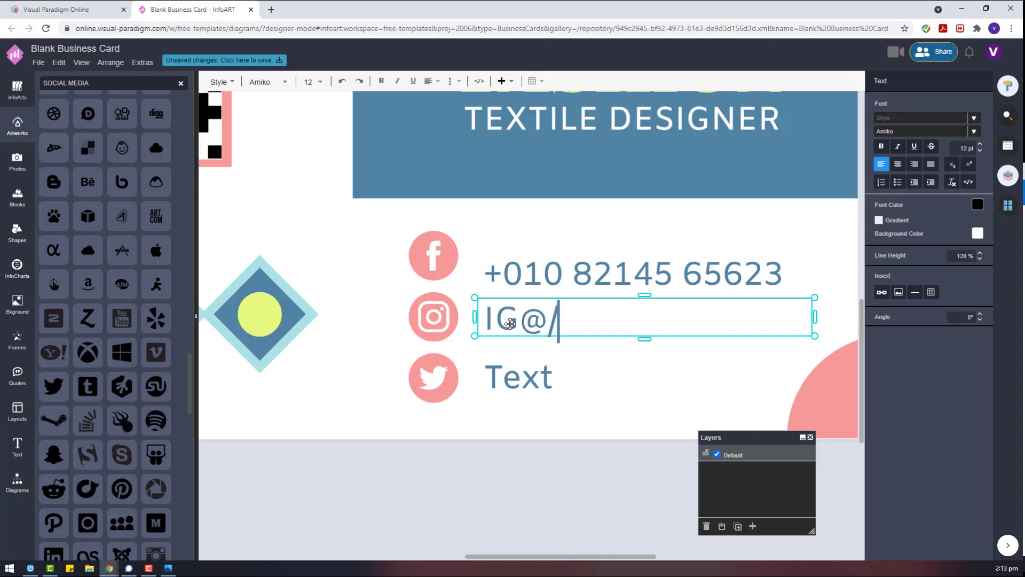
text(TEXTIL)
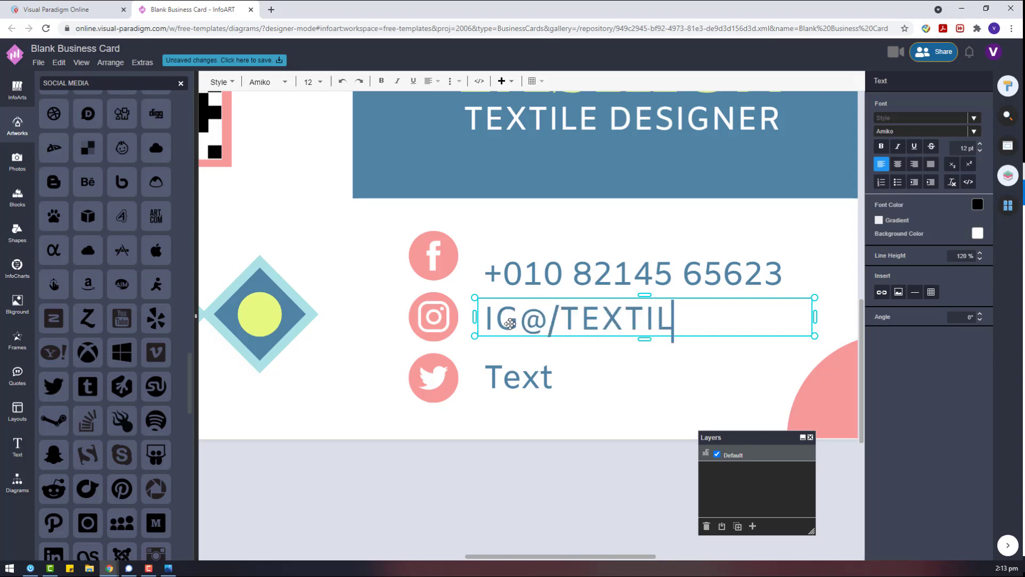
text(EFAS)
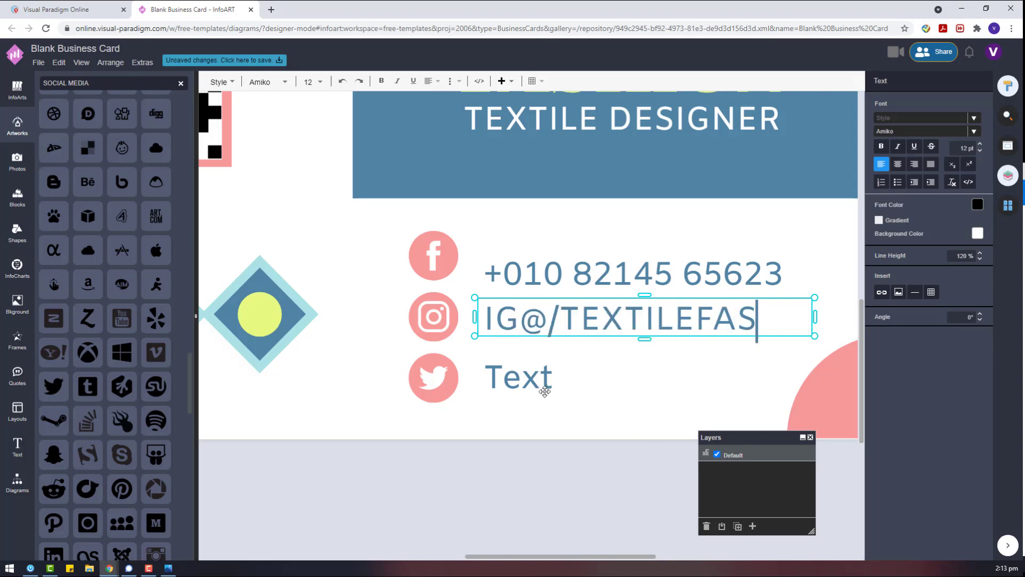
Type the website address into the third label and review the whole card.
double_click(545, 392)
text(www.textiel)
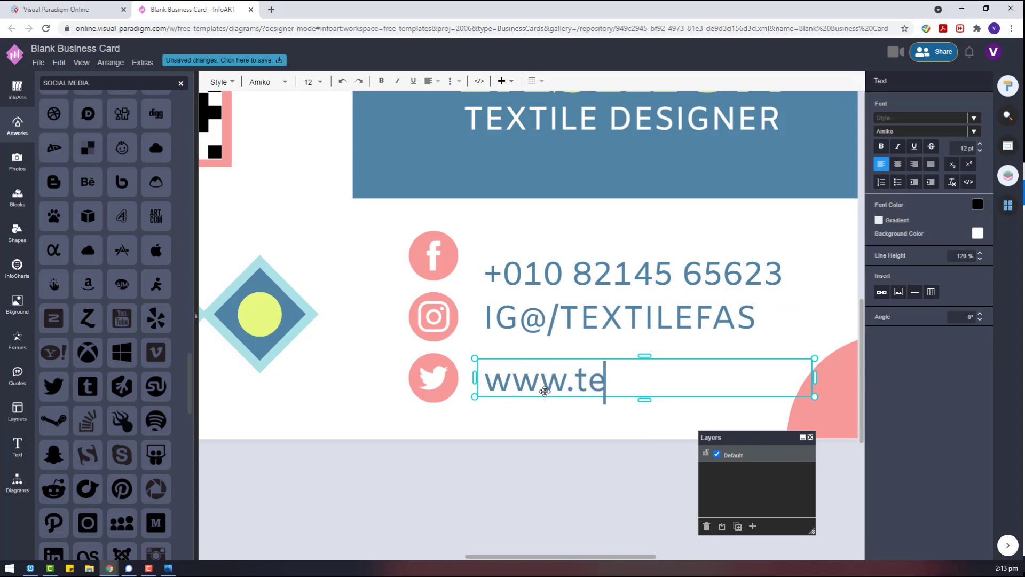
key(BackSpace)
key(BackSpace)
text(lefas.com)
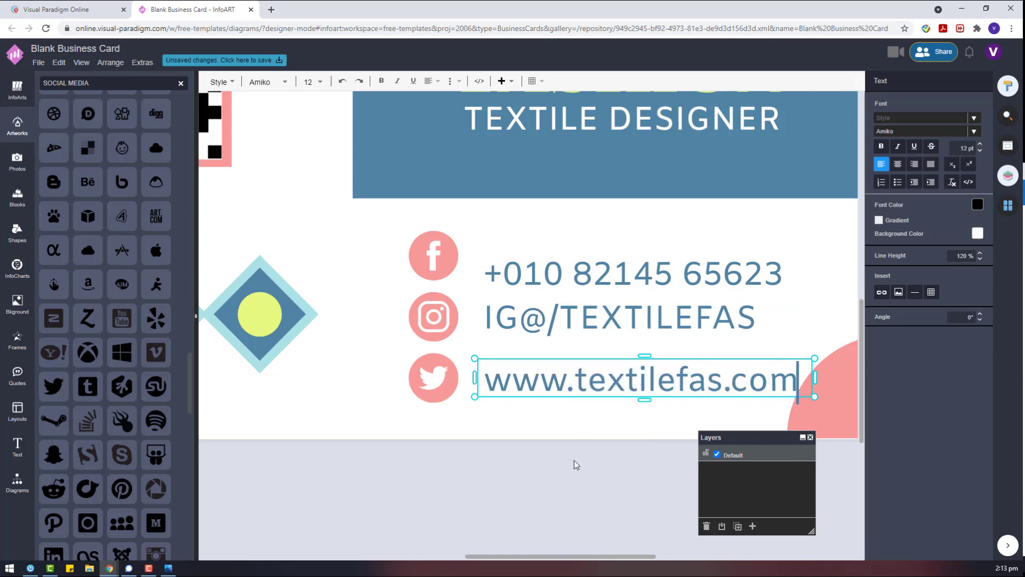
click(574, 460)
scroll(572, 483, down, 3)
scroll(569, 454, up, 5)
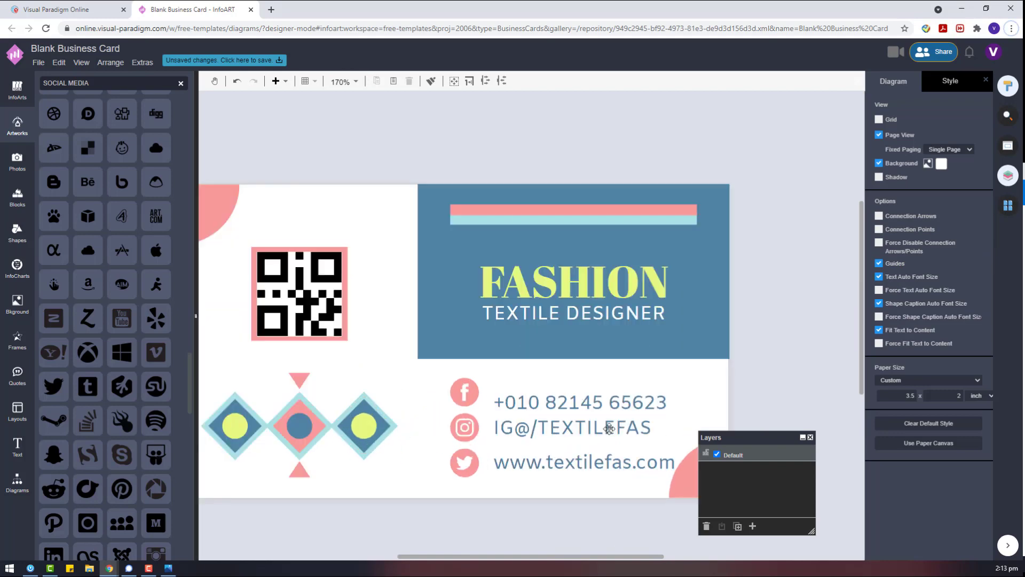
double_click(566, 427)
click(570, 387)
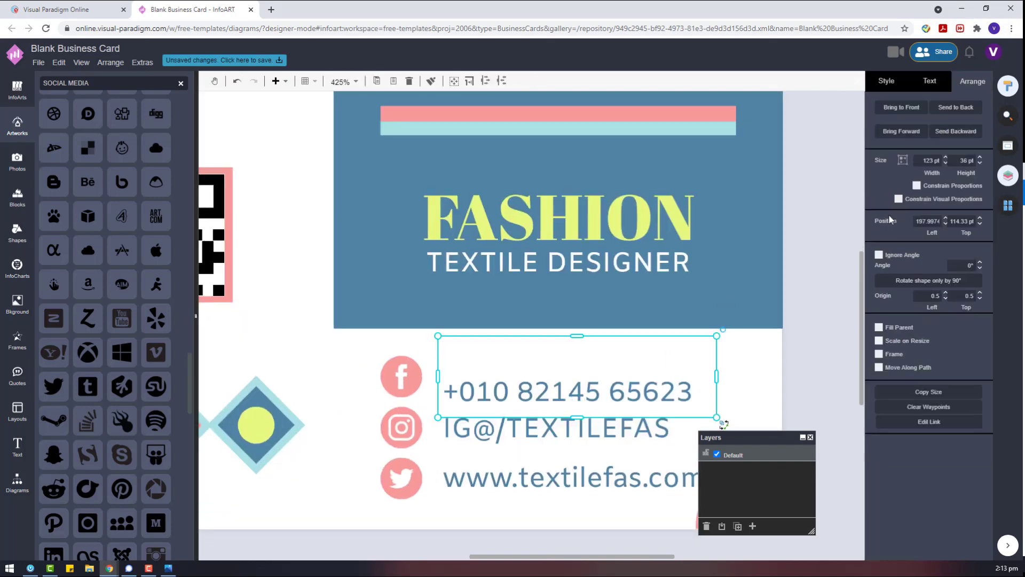
Delete the blank line above the phone number and level it with the Facebook icon.
click(938, 86)
click(977, 88)
double_click(550, 382)
click(454, 365)
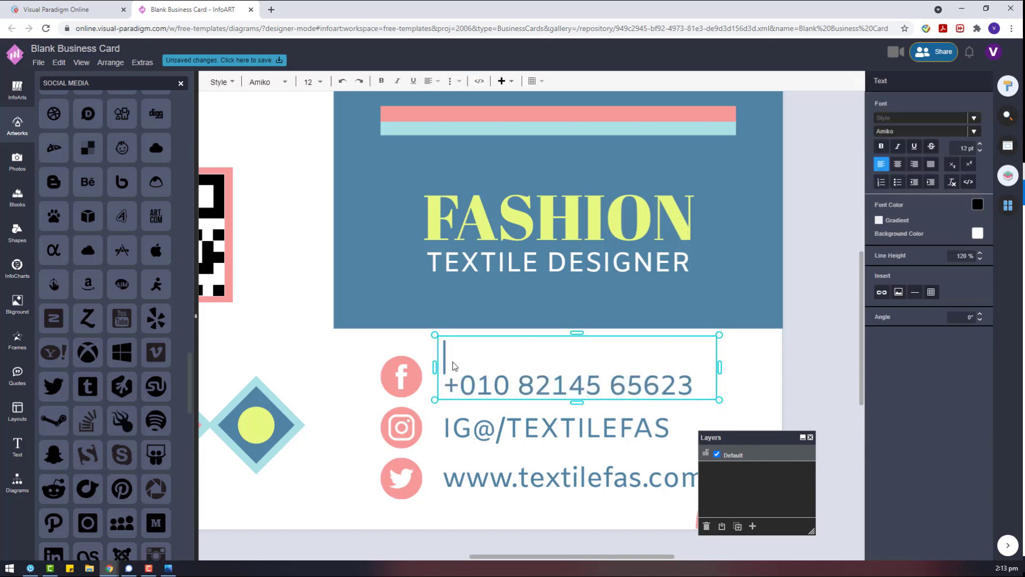
key(Delete)
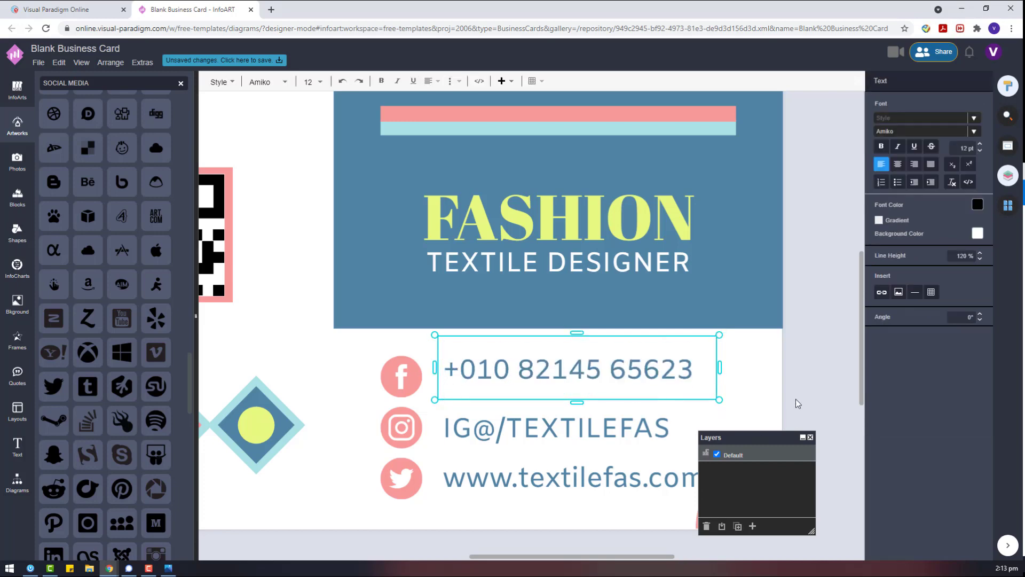
key(Escape)
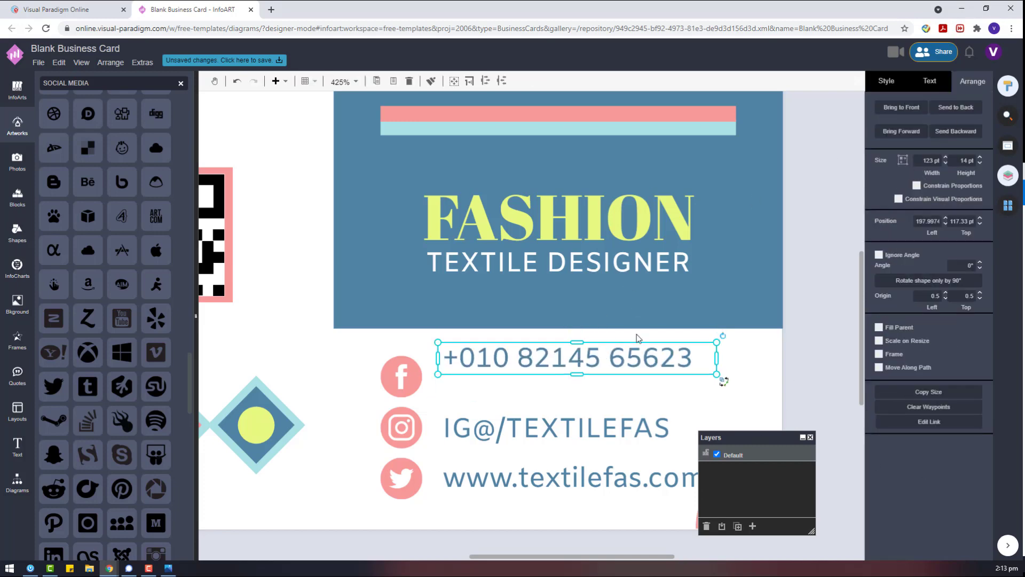
drag(569, 369, 571, 388)
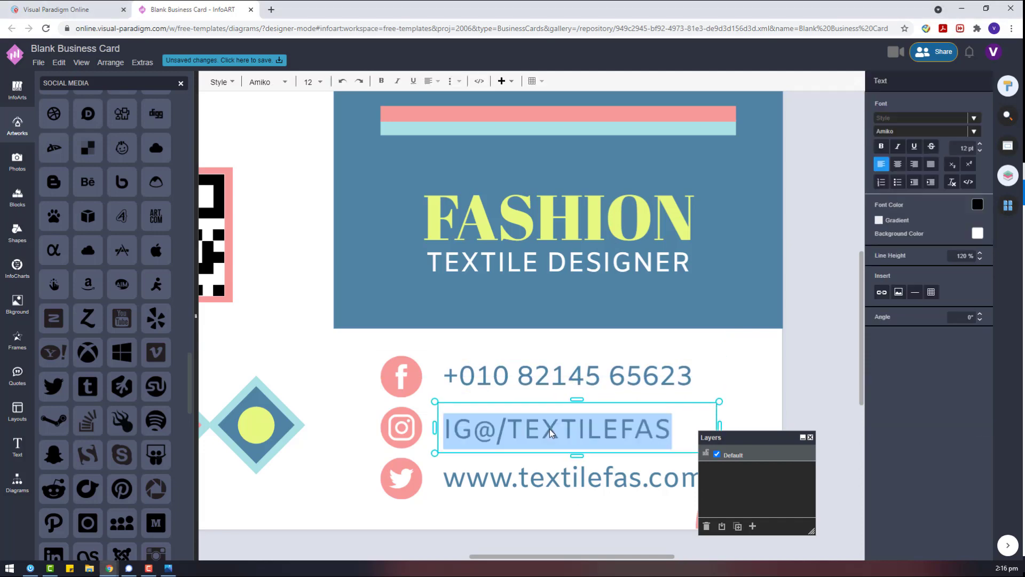
Retype the uppercase part of the Instagram handle in lowercase.
click(507, 432)
drag(510, 433, 674, 432)
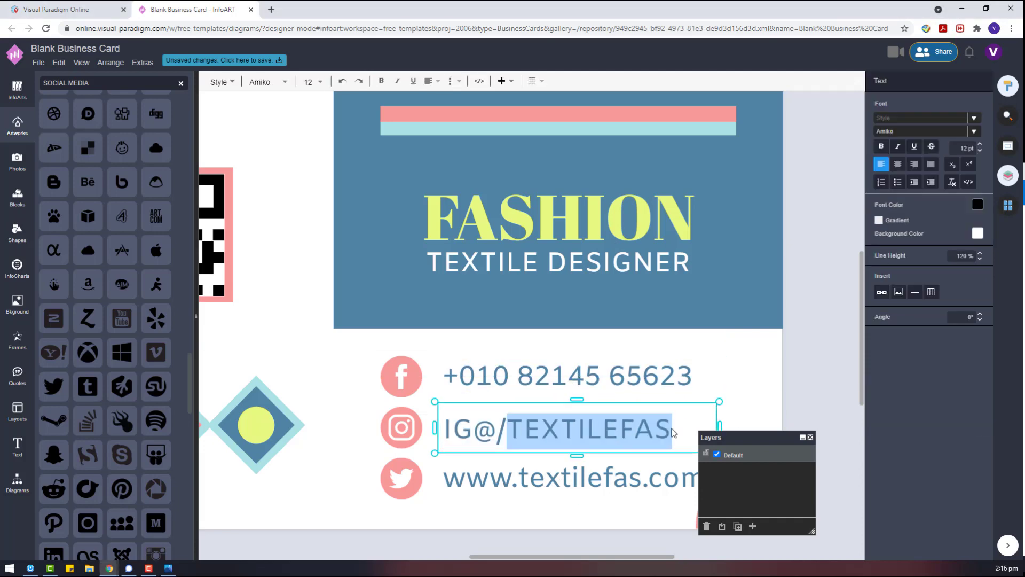
text(textilefas)
click(823, 374)
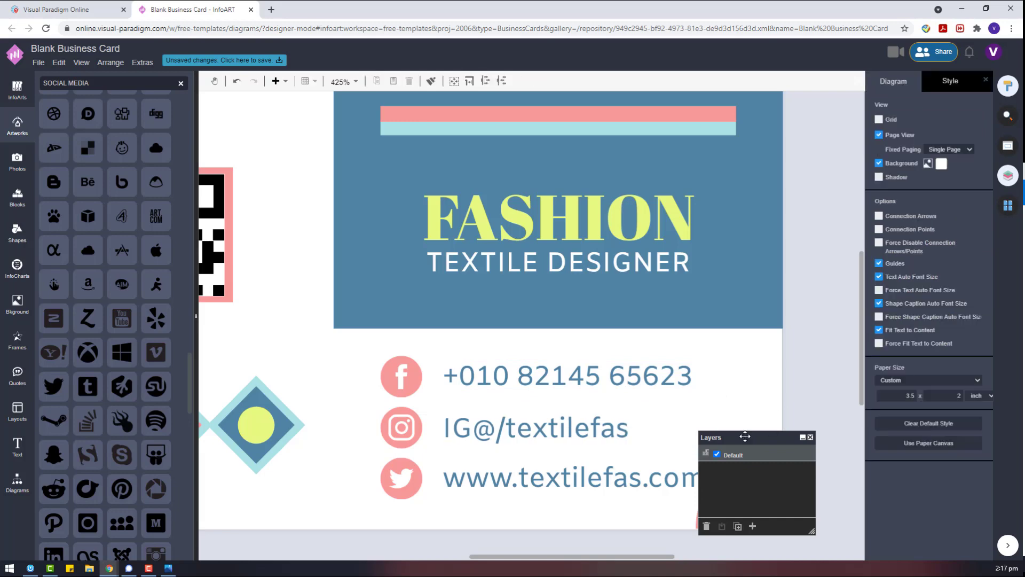
Set the three contact text boxes to 10 pt and size-fit them to their text.
drag(737, 437, 809, 418)
click(641, 478)
shift+click(668, 428)
click(930, 81)
click(961, 135)
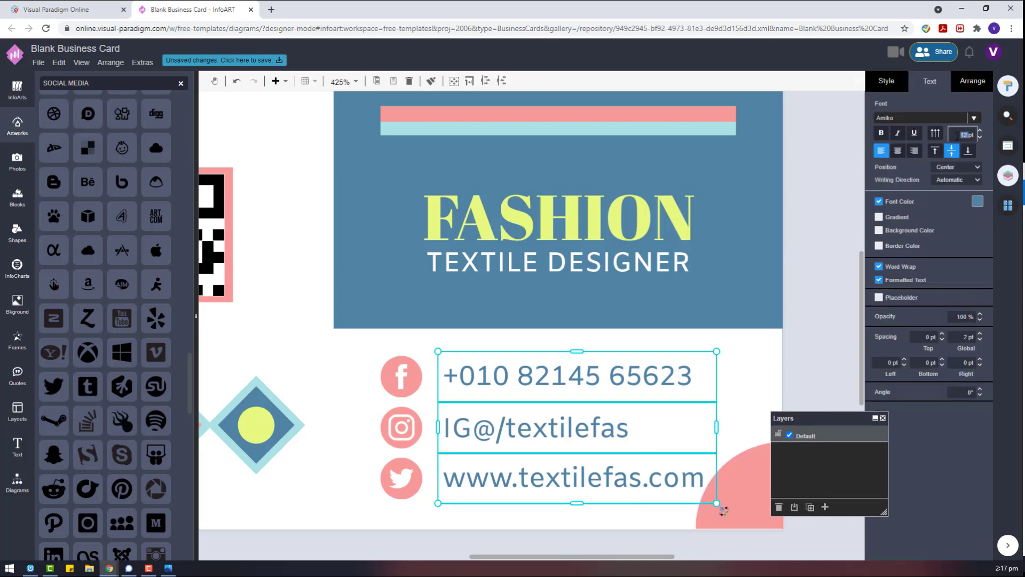
text(10)
key(Return)
click(964, 85)
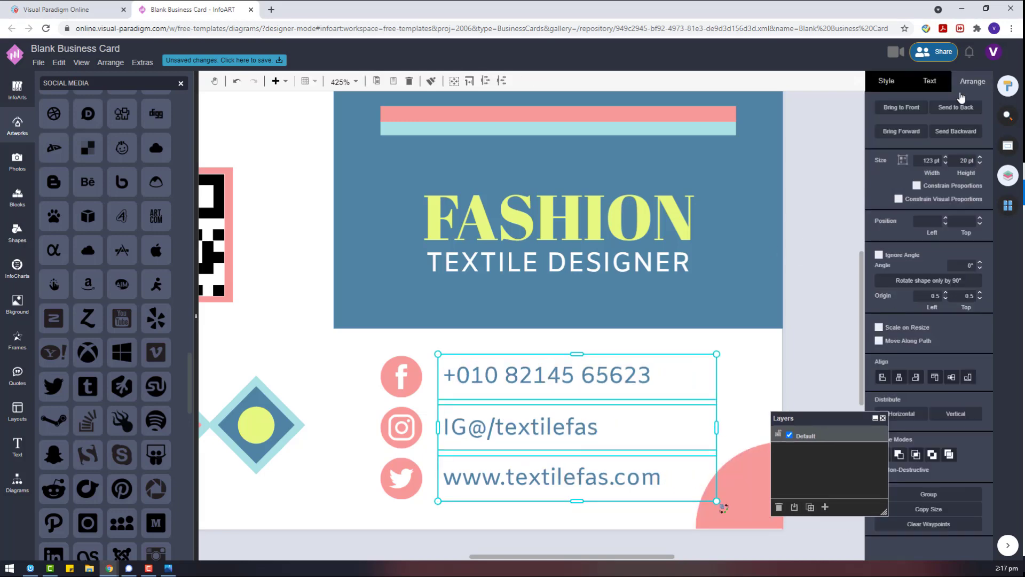
click(902, 161)
click(747, 374)
Align Middle the Facebook, Instagram and Twitter icons with their phone, handle and web-address text.
click(588, 368)
shift+click(400, 376)
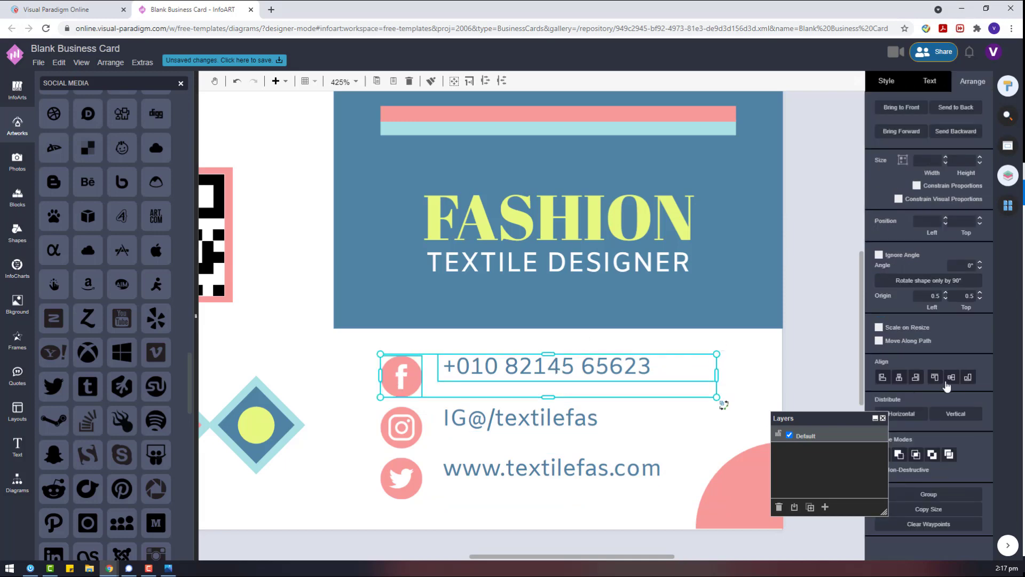
click(951, 377)
click(603, 401)
click(951, 377)
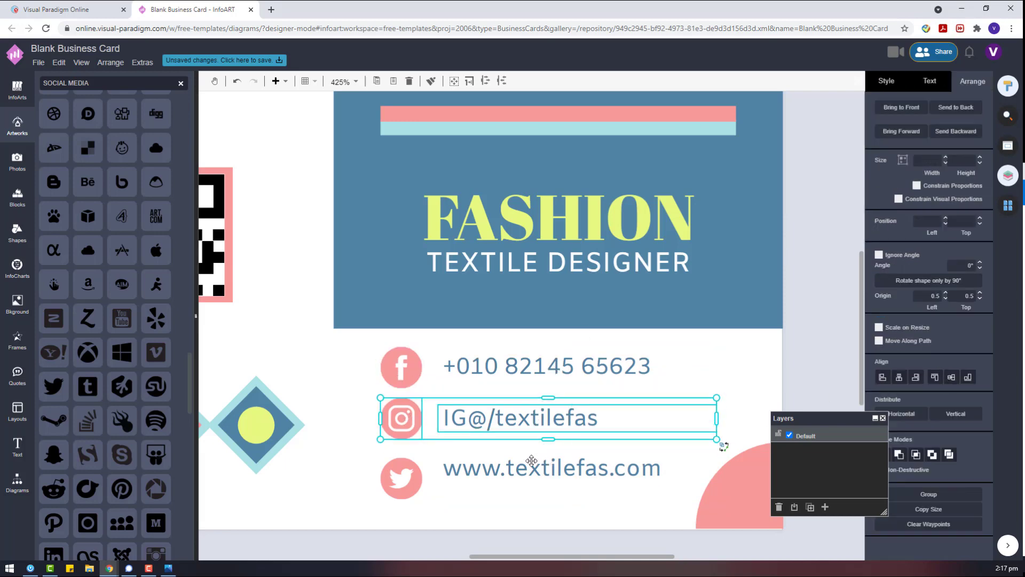
click(532, 460)
shift+click(403, 477)
click(951, 378)
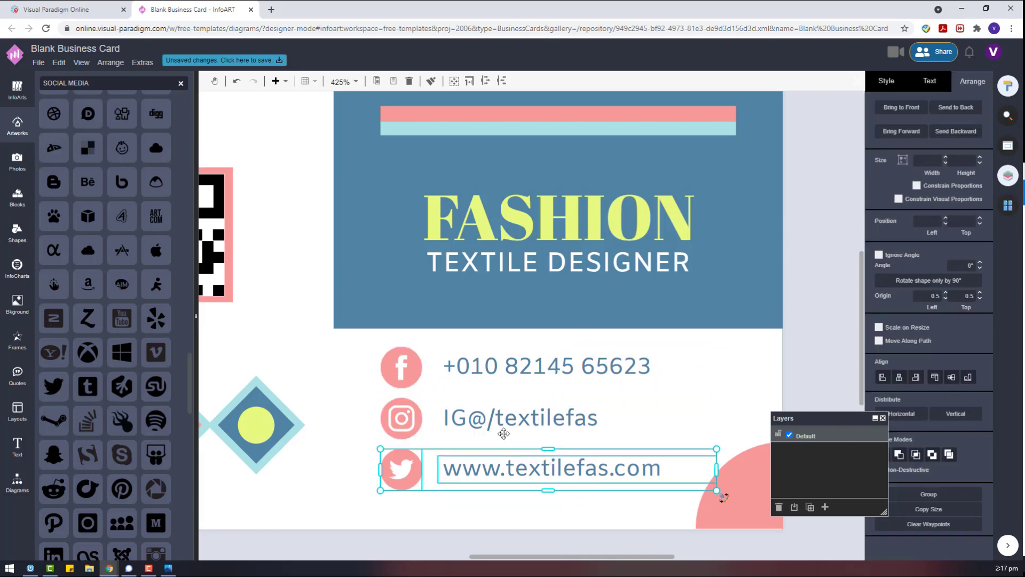
Reselect the Instagram pair, then the three contact boxes with the Facebook icon, and deselect.
click(501, 422)
shift+click(399, 422)
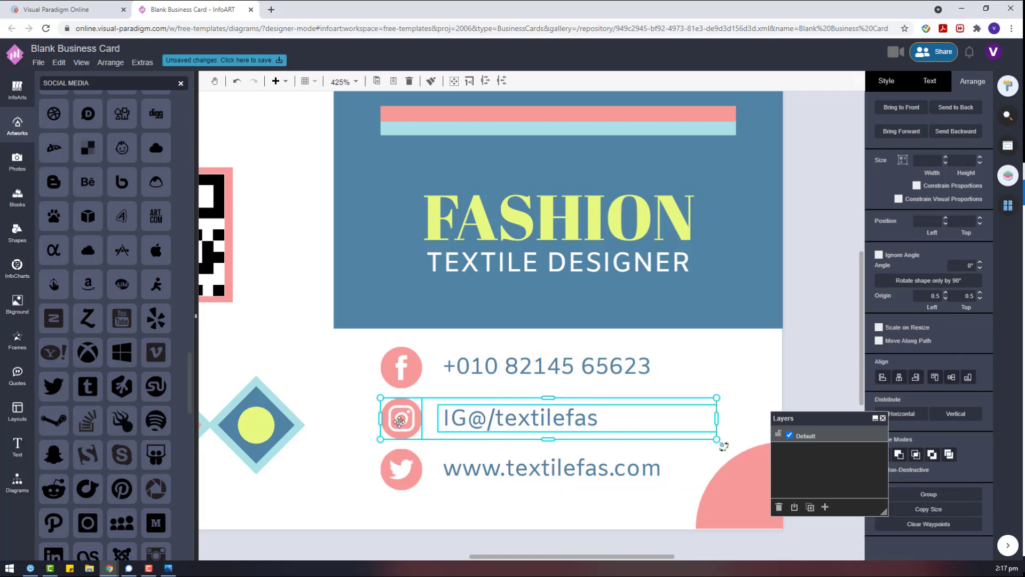
click(507, 356)
shift+click(409, 369)
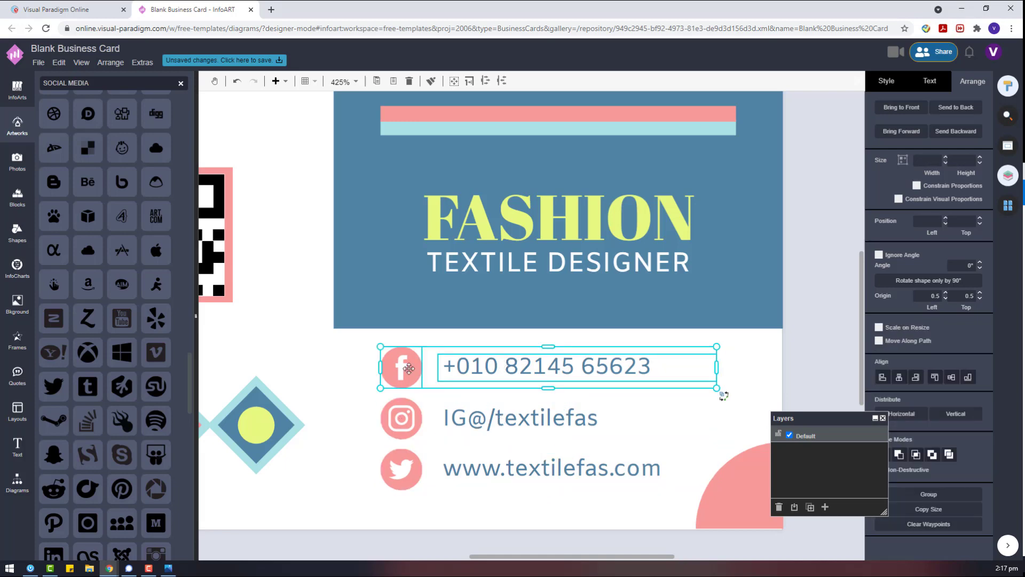
shift+click(451, 405)
shift+click(496, 480)
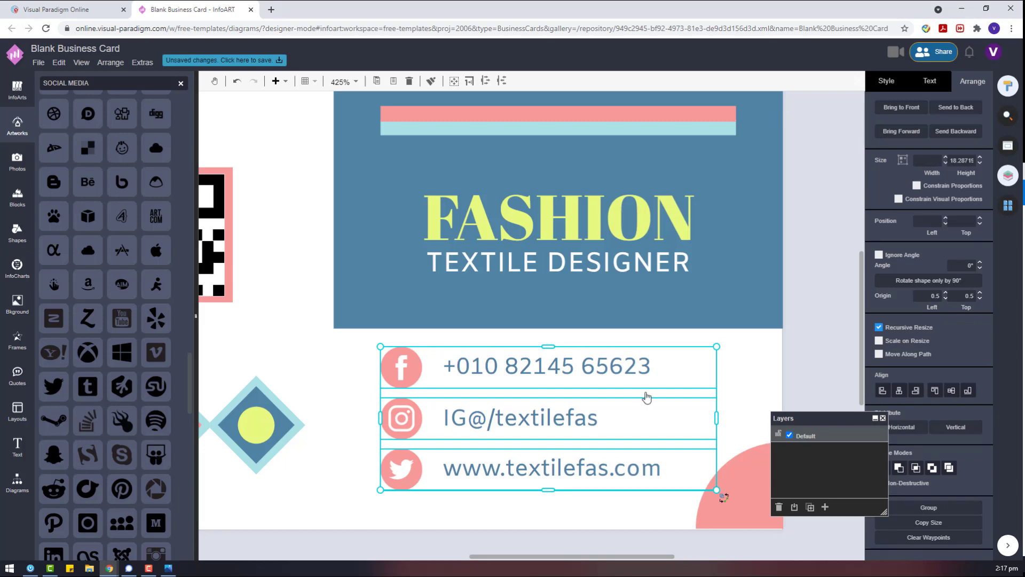
scroll(702, 366, down, 5)
click(707, 359)
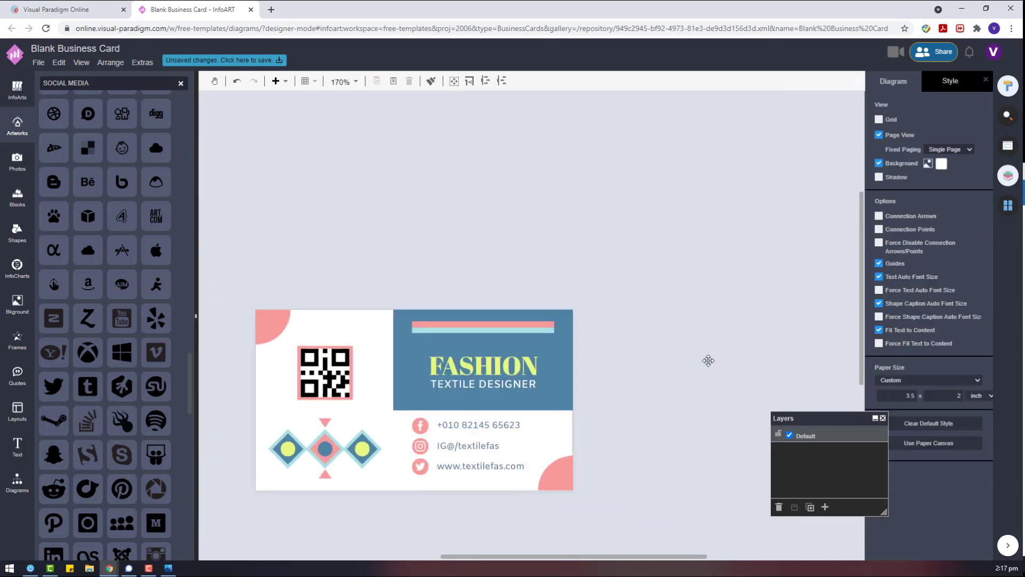
Ungroup the phone, Instagram and web-address contact rows.
scroll(405, 444, up, 3)
click(534, 419)
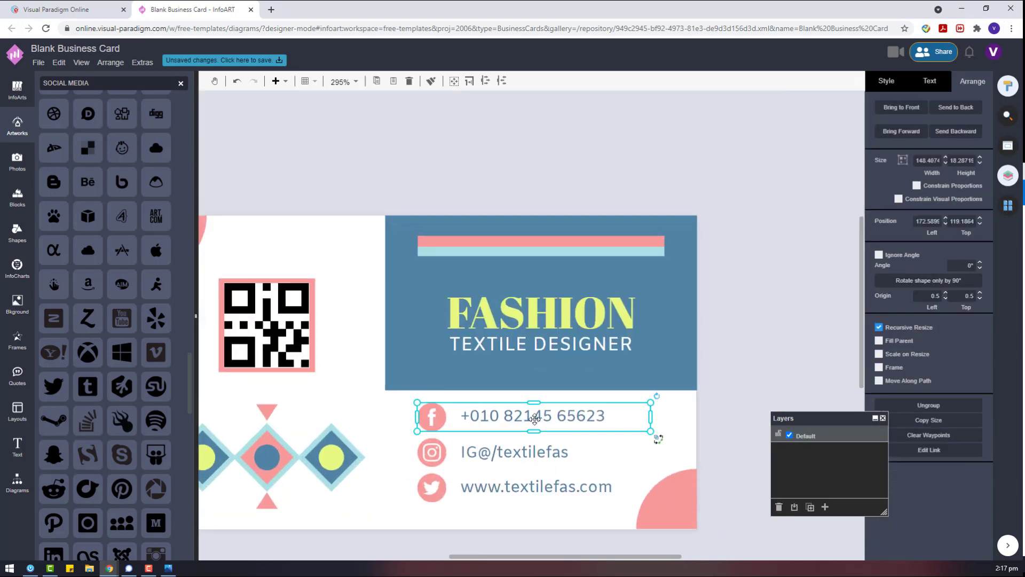
click(534, 416)
right_click(565, 419)
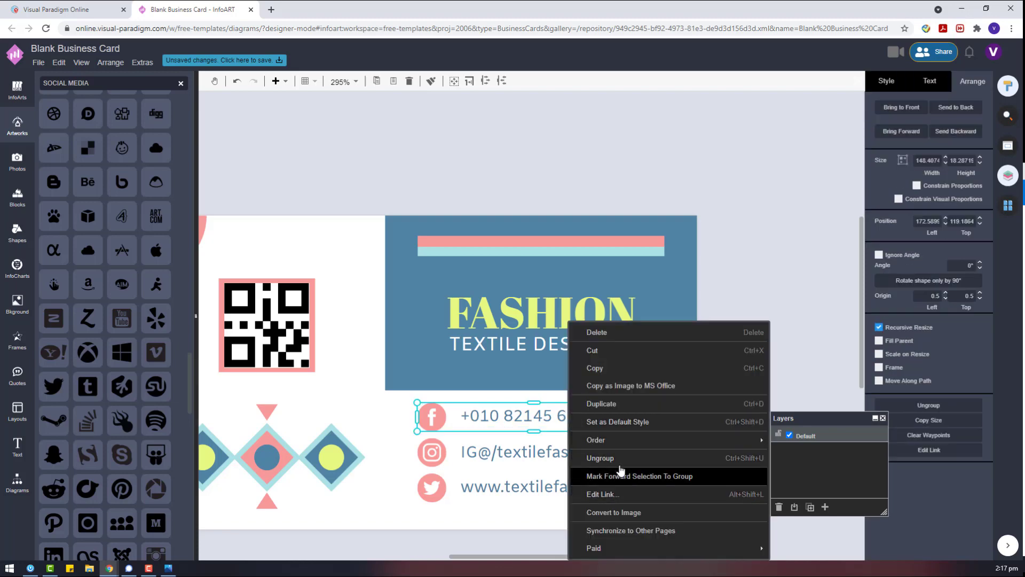
click(502, 450)
right_click(502, 450)
click(505, 487)
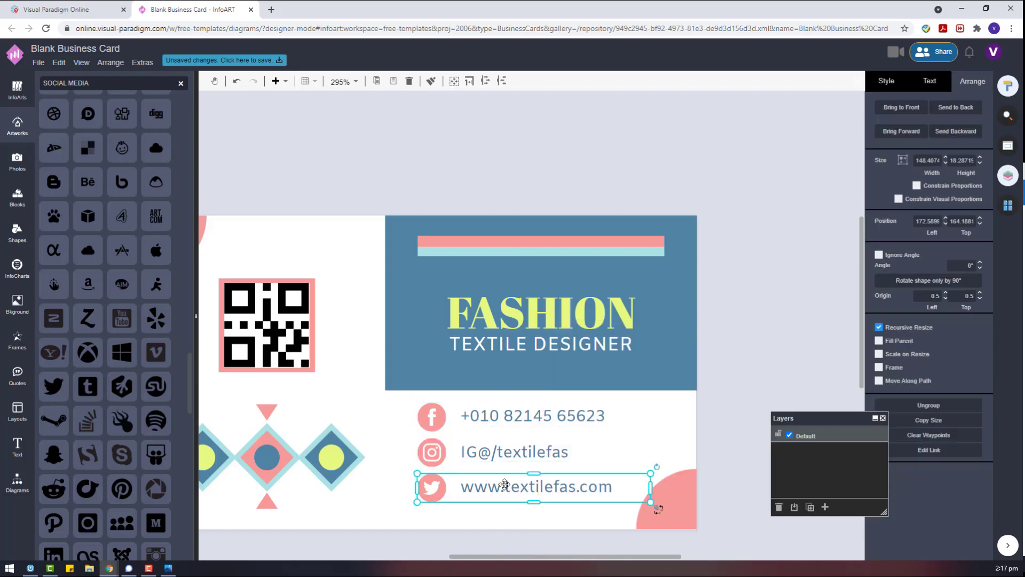
right_click(506, 487)
click(545, 459)
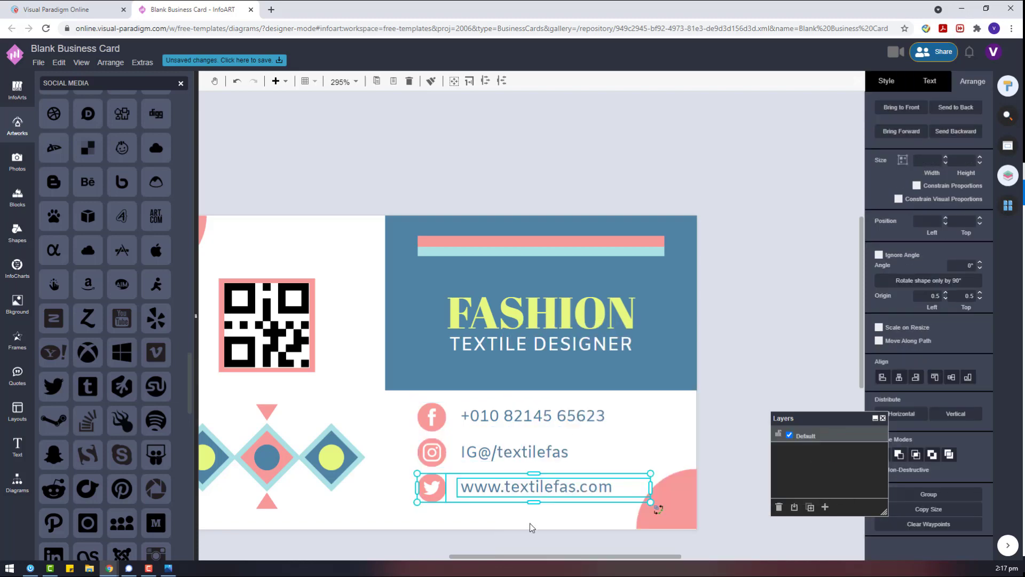
Shrink the three social contact rows and shift them slightly right.
shift+click(486, 453)
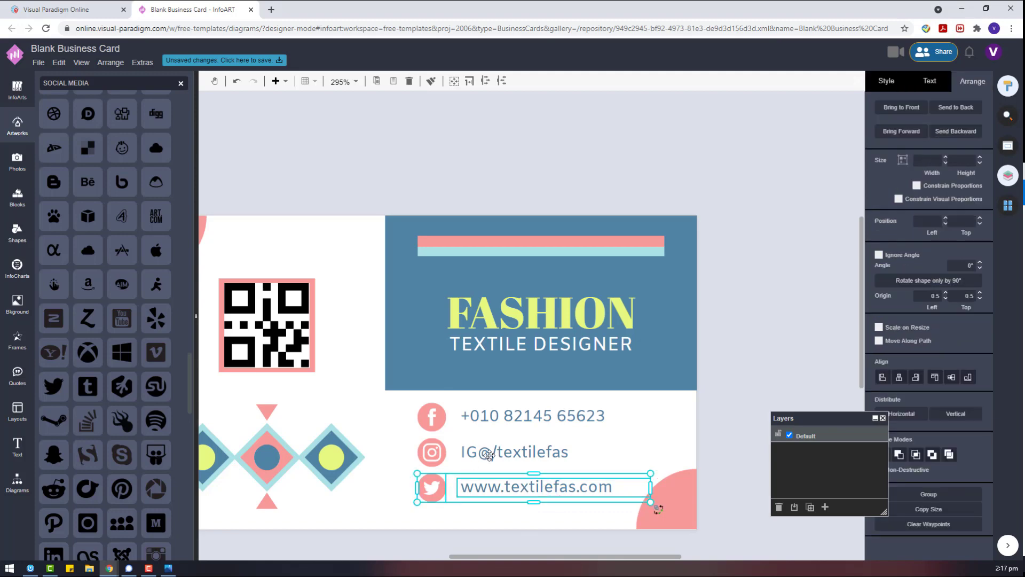
shift+click(592, 418)
drag(650, 502, 556, 464)
drag(488, 431, 515, 453)
Review the font and arrangement settings for the contact text boxes and social icons.
click(558, 455)
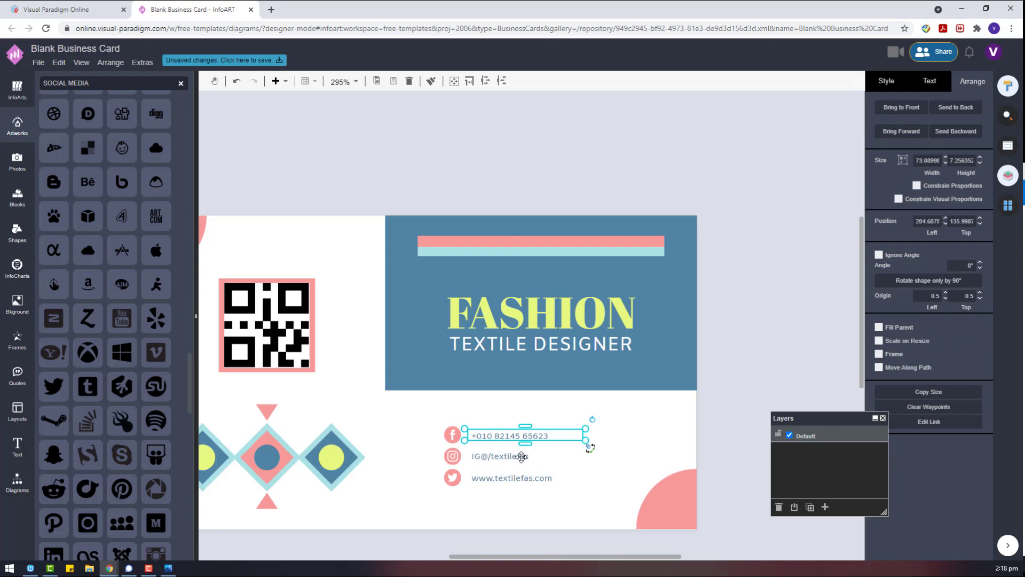
shift+click(550, 477)
click(930, 80)
click(928, 118)
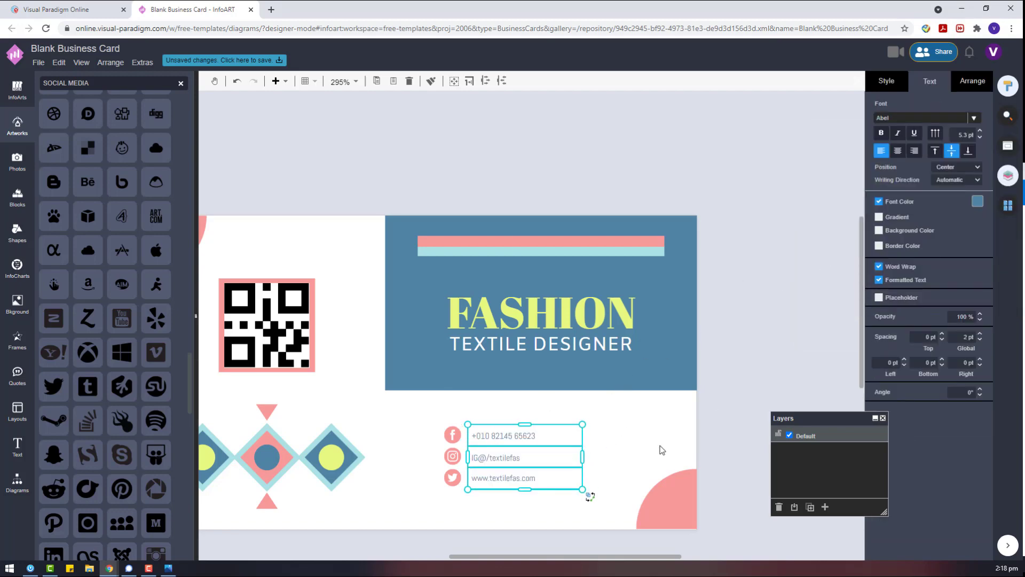
click(761, 368)
drag(572, 519, 399, 403)
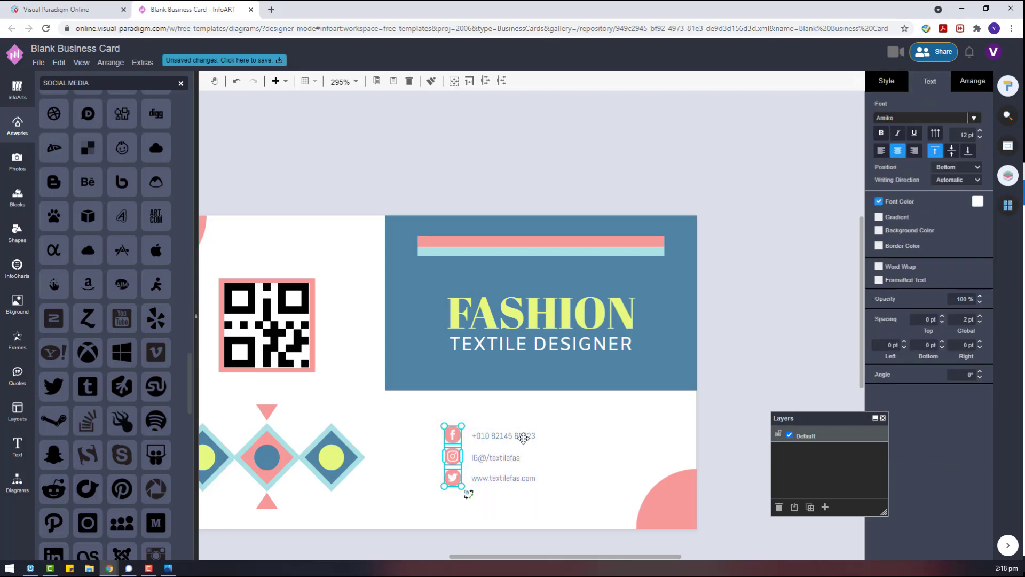
shift+click(508, 459)
click(660, 400)
drag(611, 533, 467, 420)
click(969, 82)
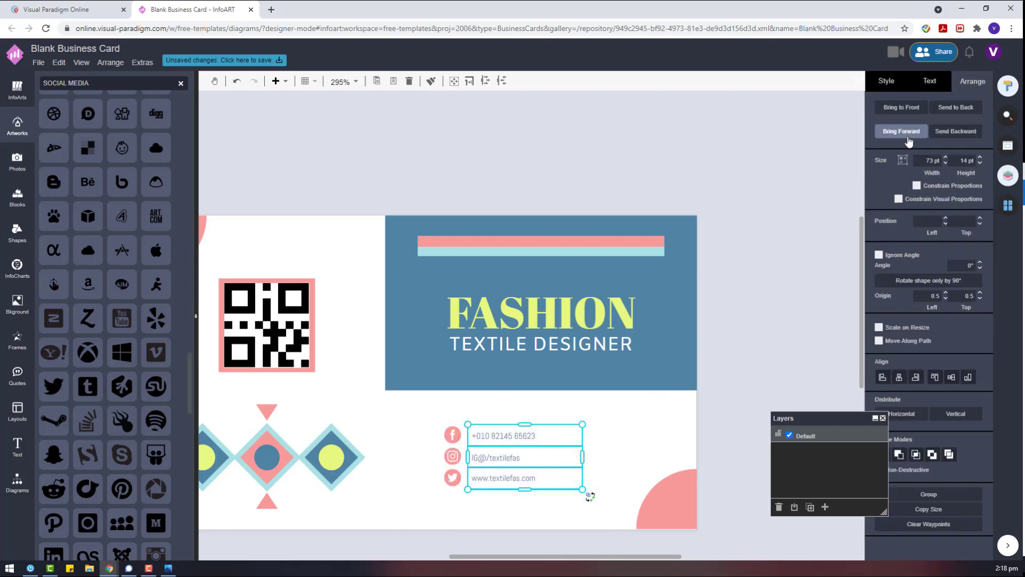
click(518, 513)
Align Middle each contact text with its Facebook, Instagram and Twitter icon.
drag(648, 412, 413, 455)
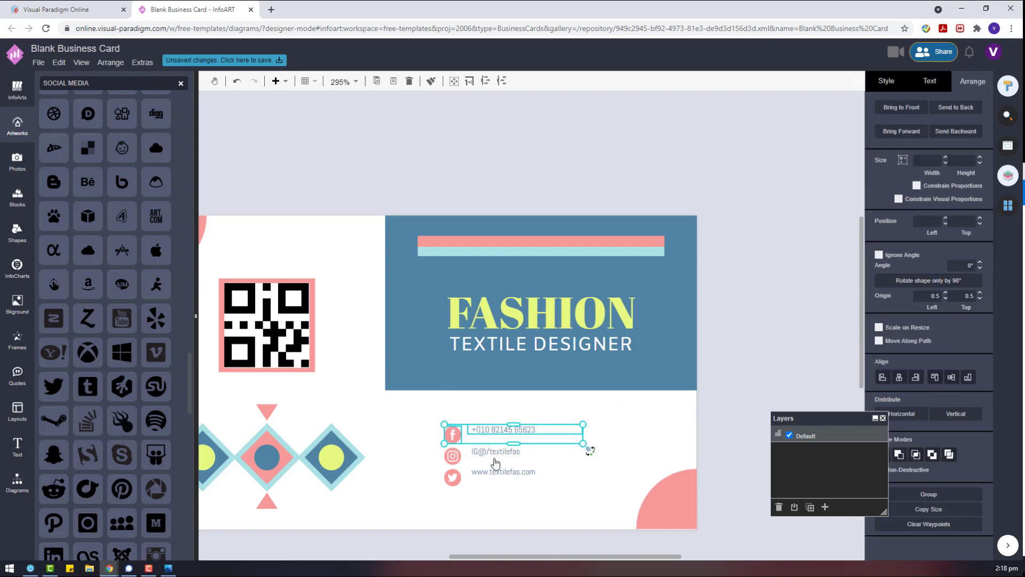
click(693, 444)
drag(625, 439, 387, 468)
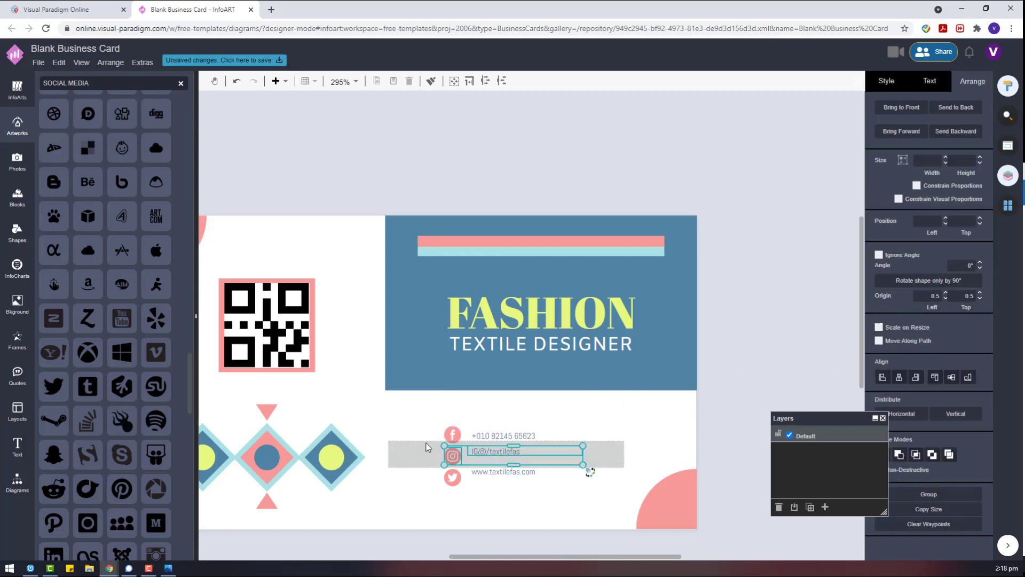
click(950, 380)
drag(585, 523, 421, 454)
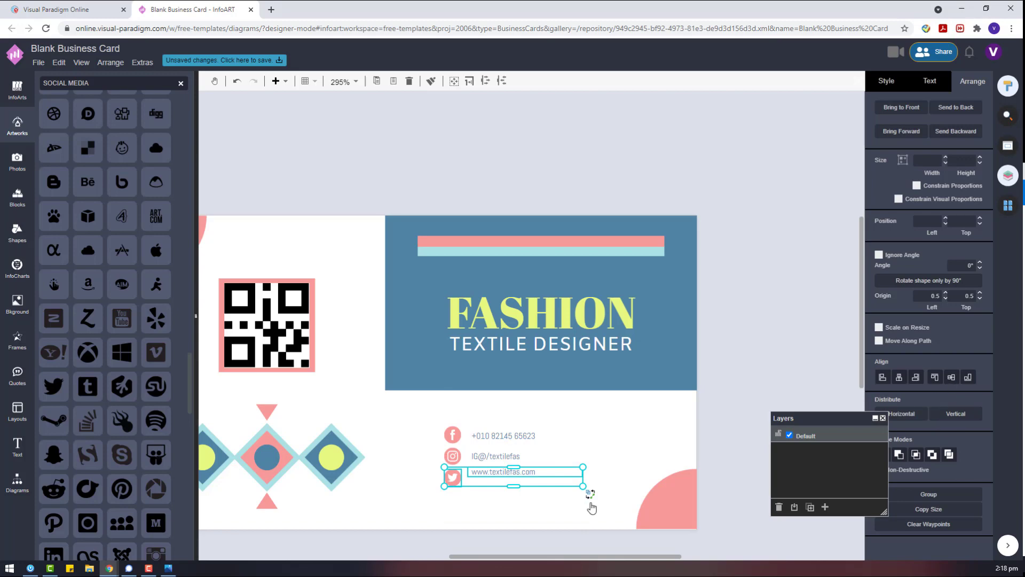
key(alt+shift+m)
Select all three contact rows, nudge them slightly right, and deselect.
drag(593, 442, 446, 465)
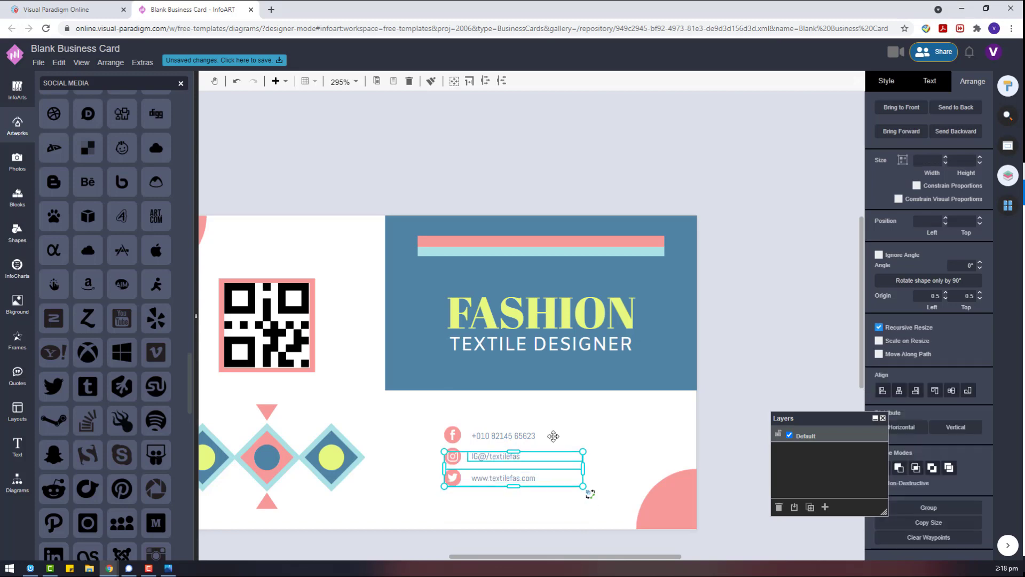
shift+click(492, 436)
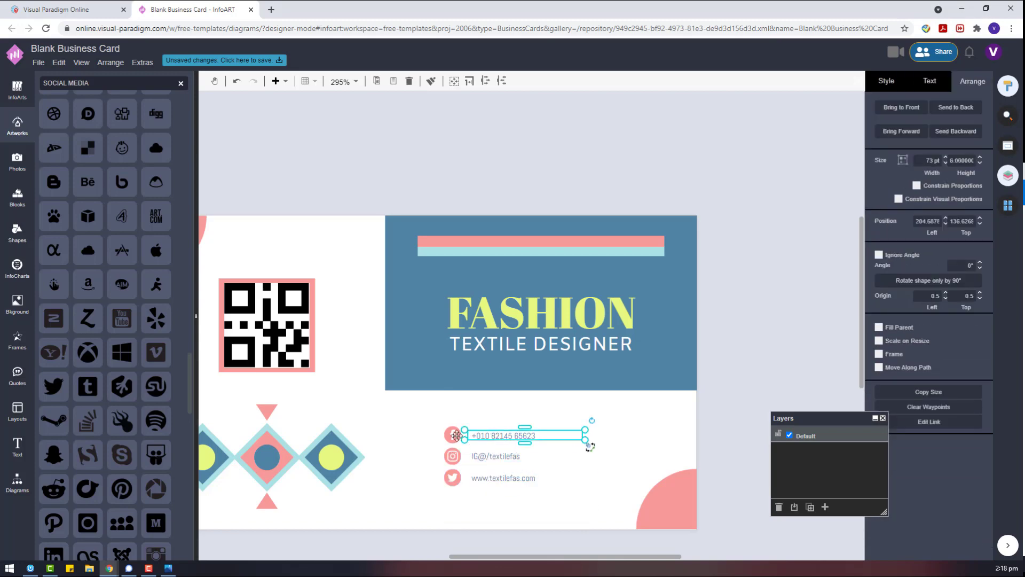
shift+click(482, 475)
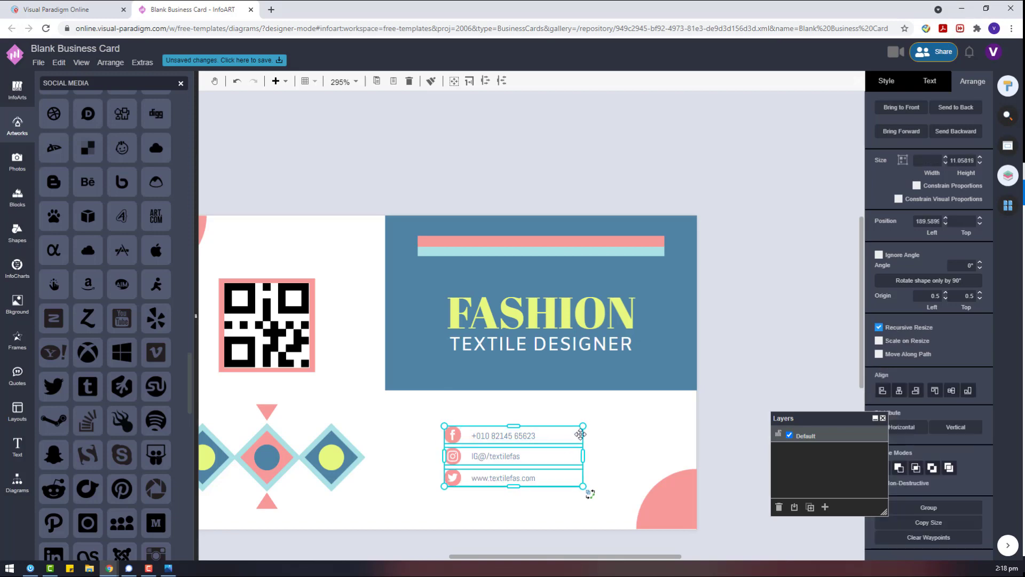
drag(589, 492, 616, 491)
click(510, 496)
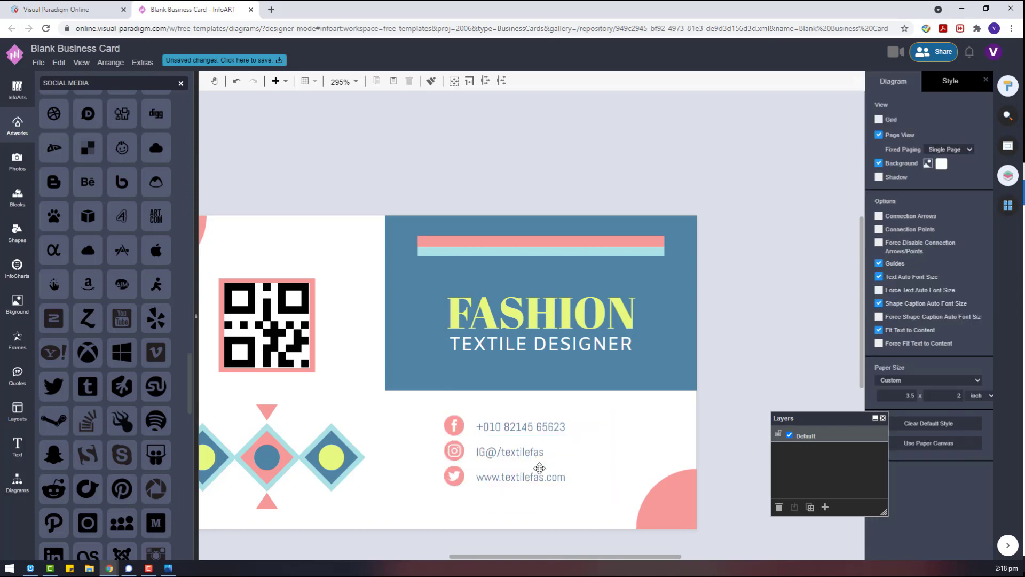
scroll(511, 487, down, 2)
scroll(508, 488, down, 5)
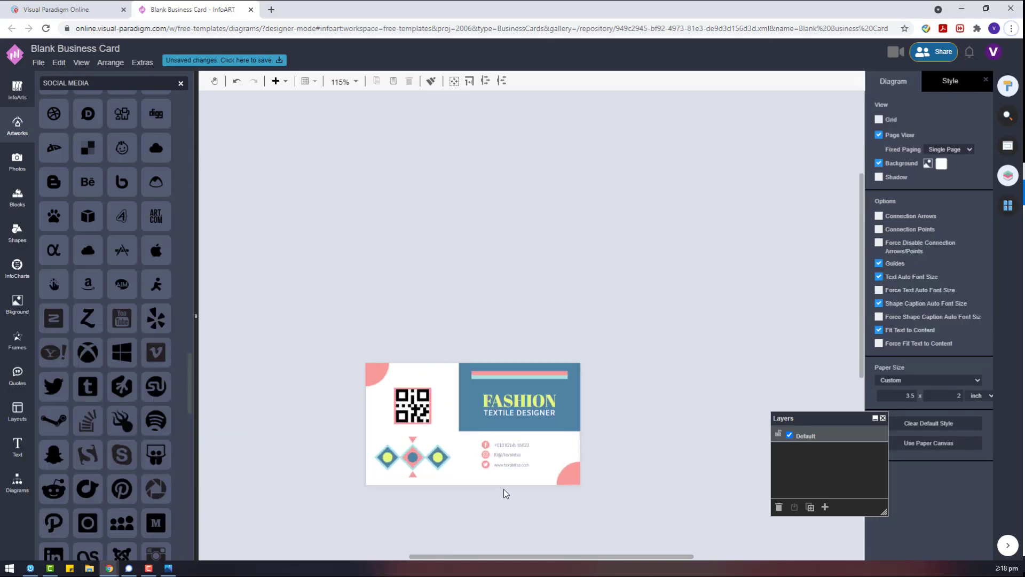
Save the card to VP Online as 'Fashion Textile Designers Business Card'.
click(39, 62)
click(94, 132)
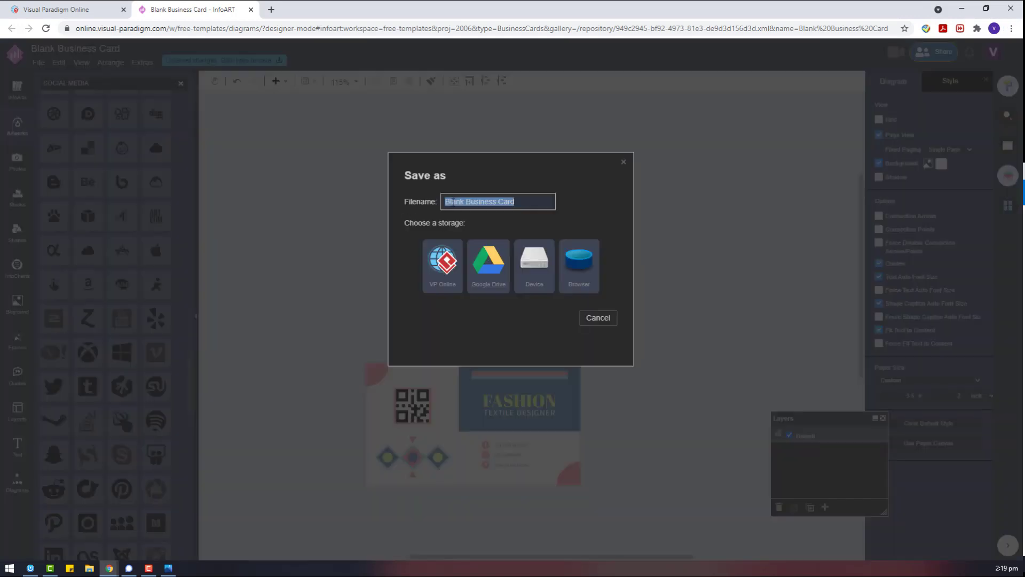
double_click(448, 201)
text(Fashion T)
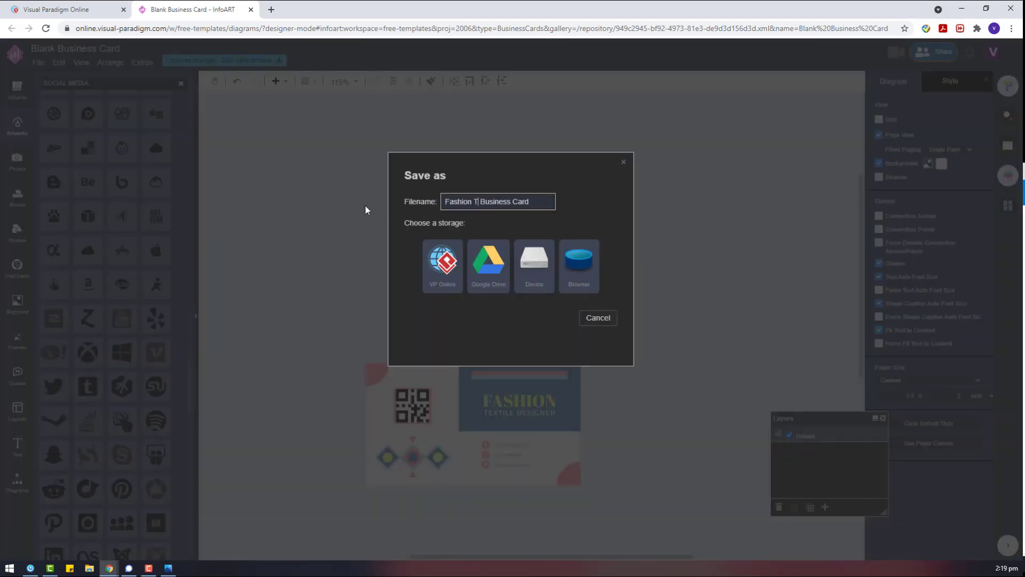
text(extile Designers)
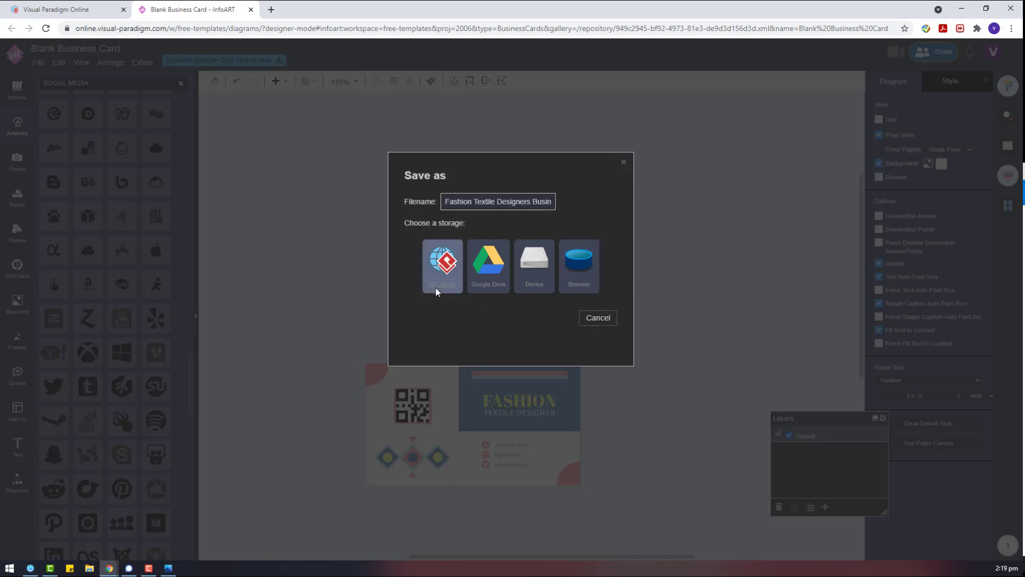
click(434, 286)
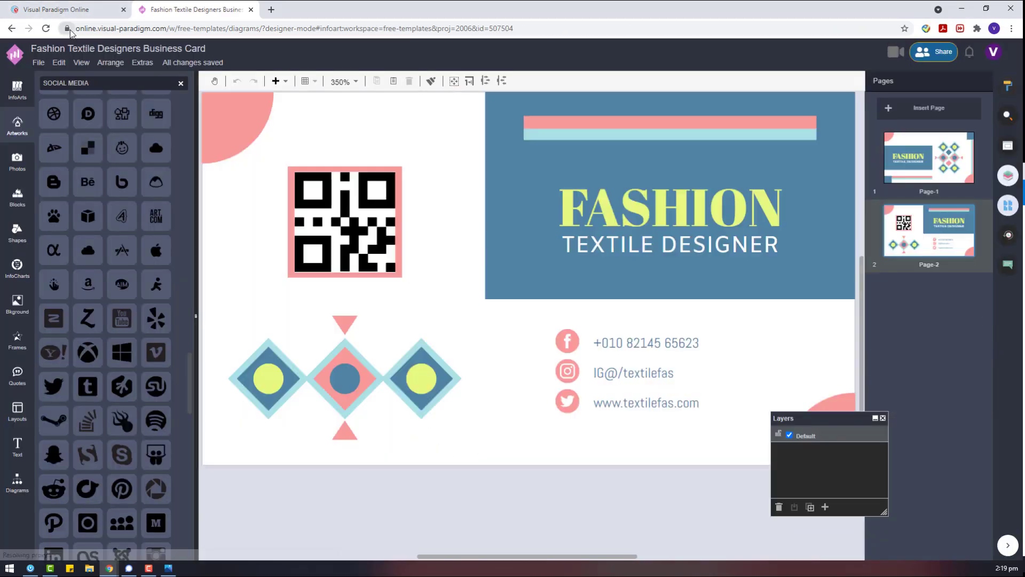
Export the card as a PDF, download it, and open the file.
click(38, 63)
mouse_move(142, 244)
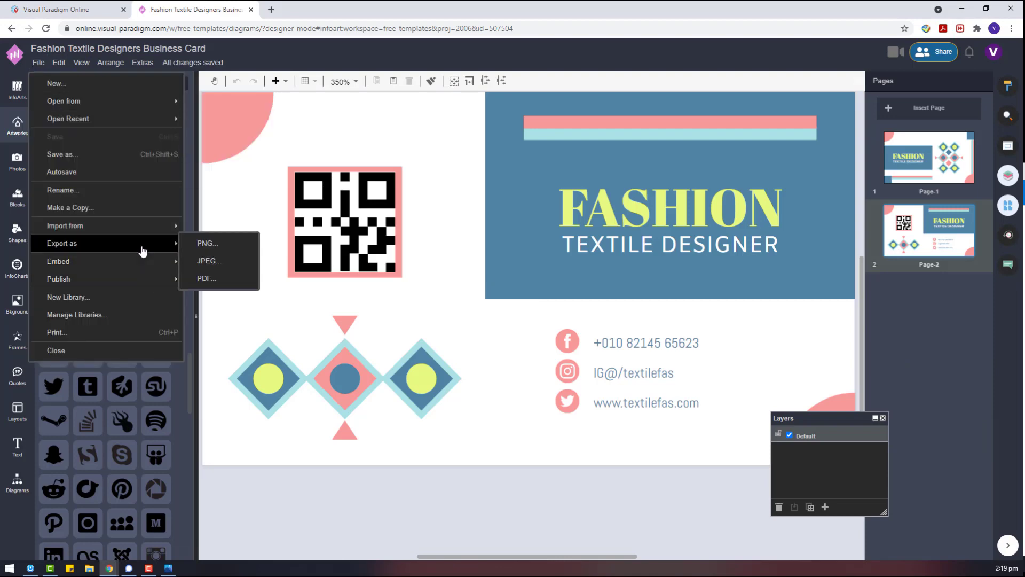
click(207, 278)
click(532, 319)
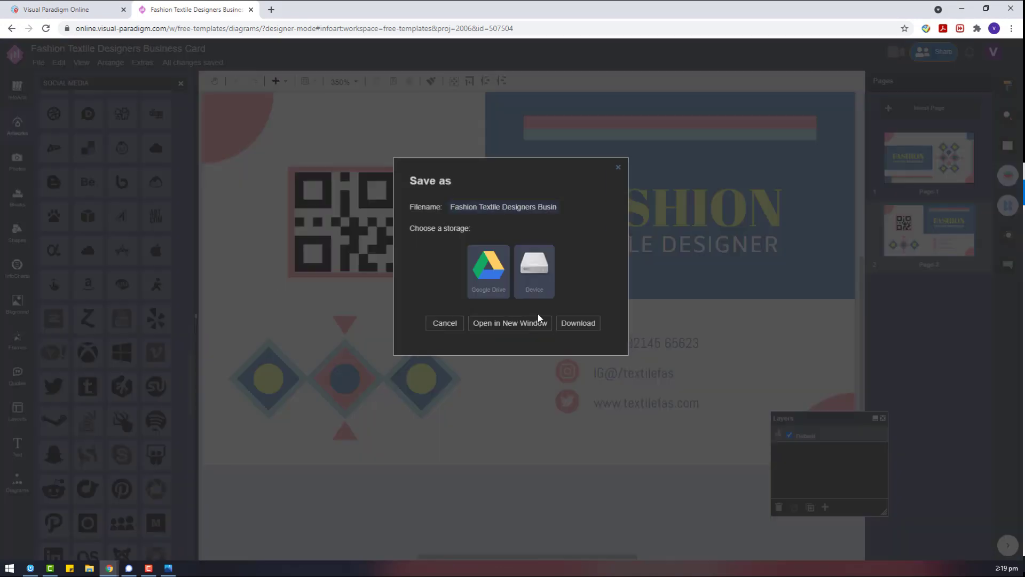
click(577, 323)
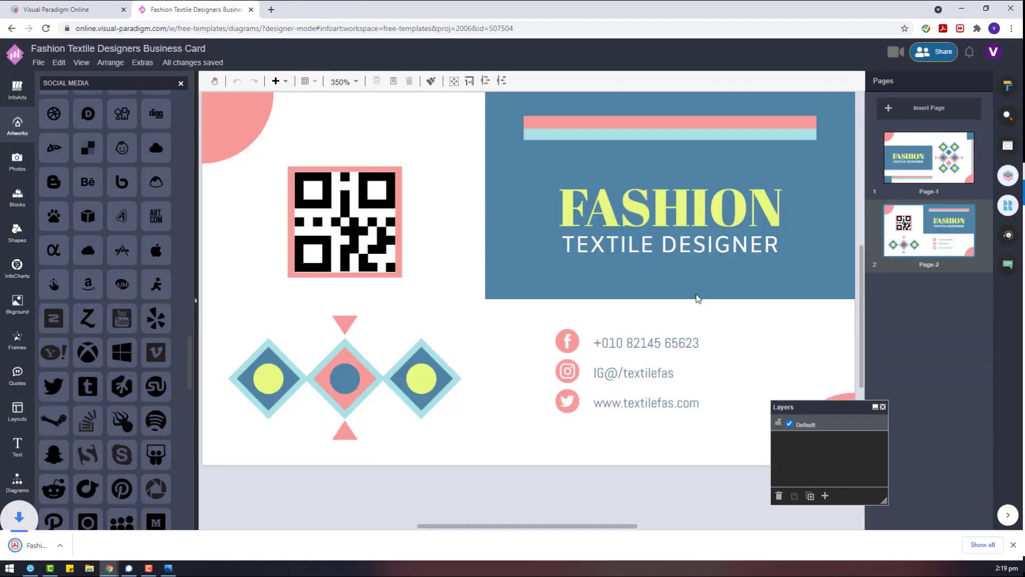
click(50, 539)
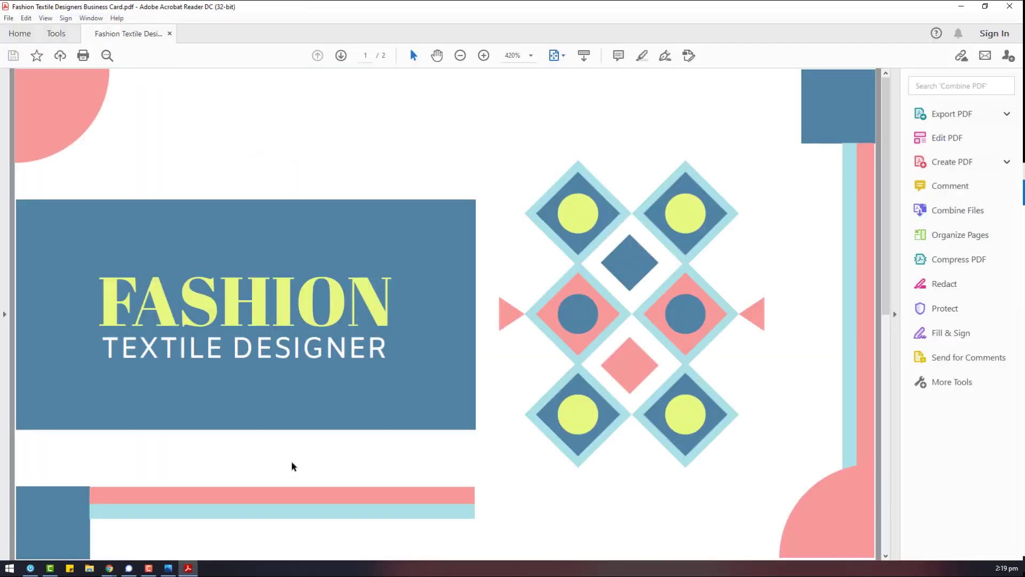